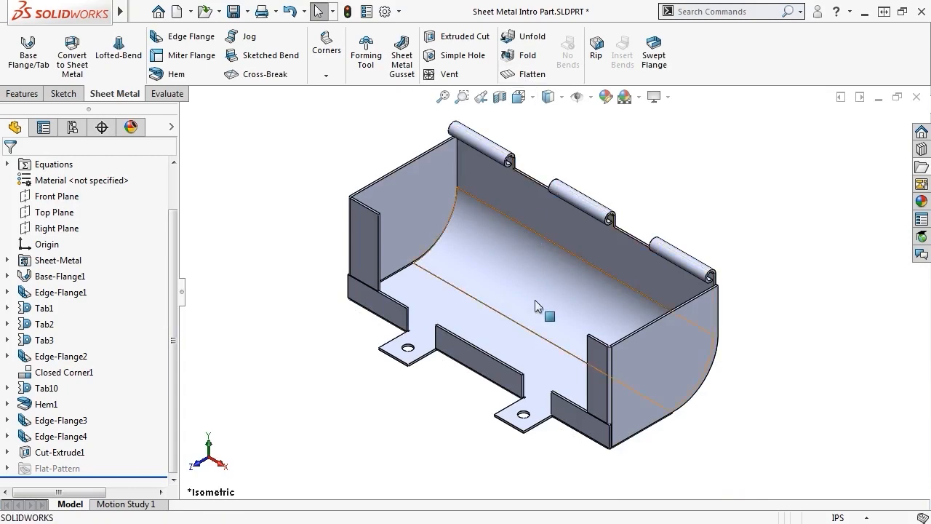
Step: Examine the finished sheet metal part and its Base-Flange1 feature
middle_drag(545, 312, 331, 428)
key(ctrl+7)
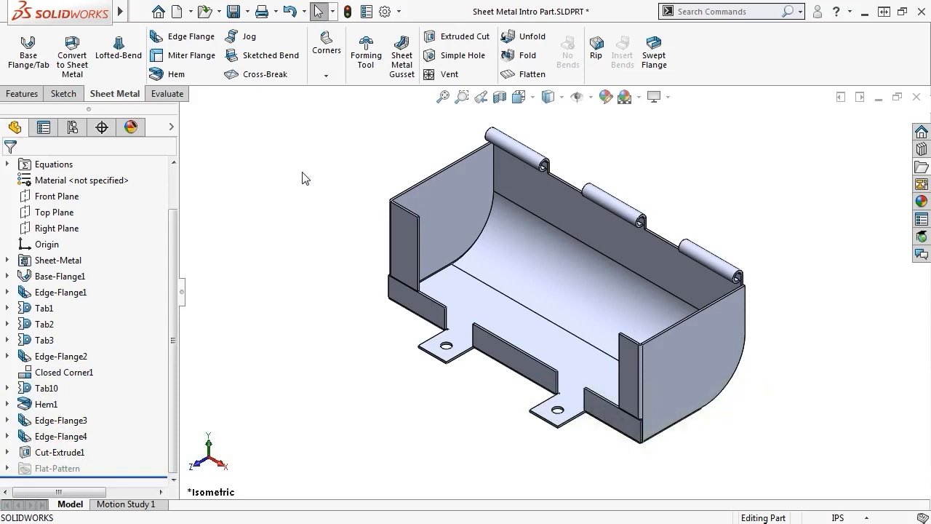
click(35, 282)
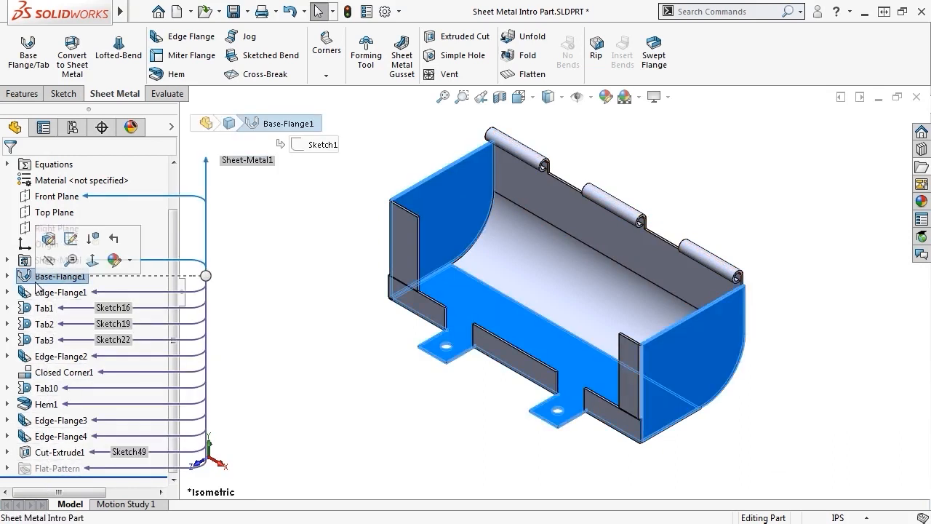
click(71, 241)
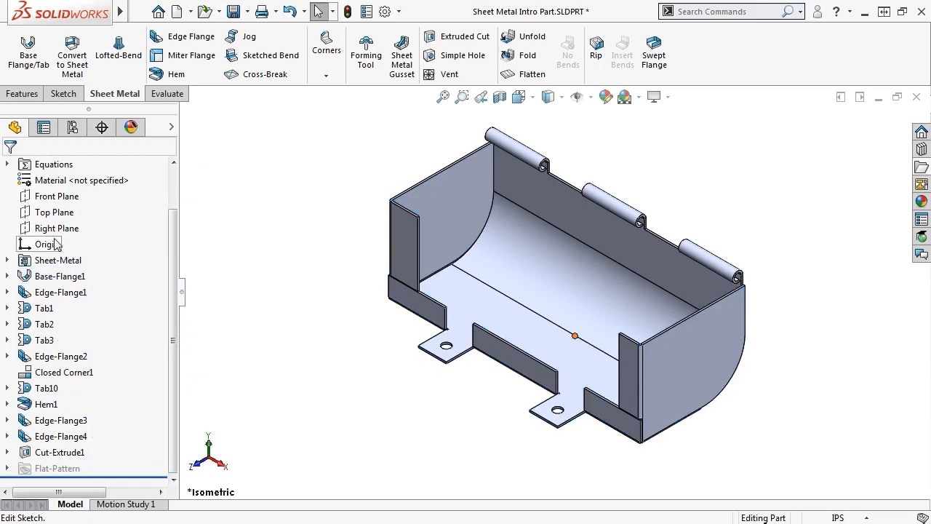
Step: Review the bend parameters, bend allowance and auto relief in the Sheet-Metal1 definition, leaving it without changes
click(52, 262)
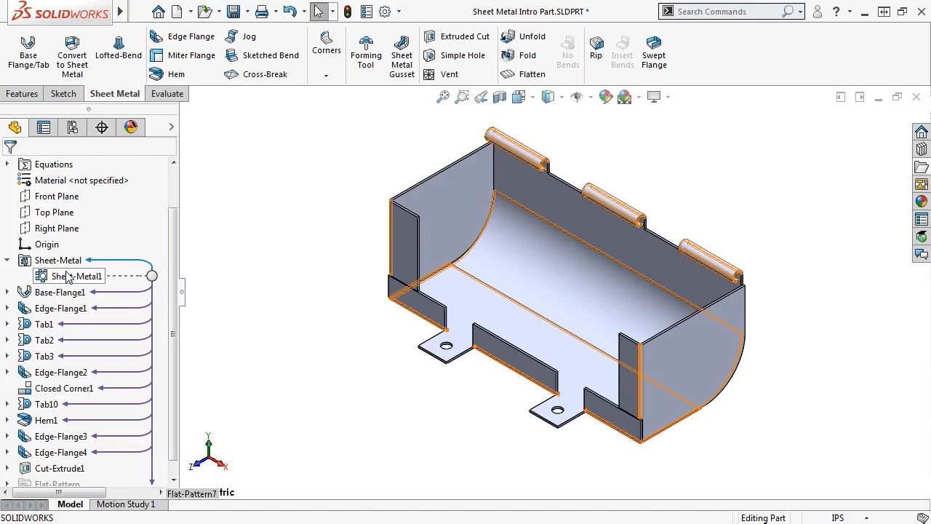
click(67, 276)
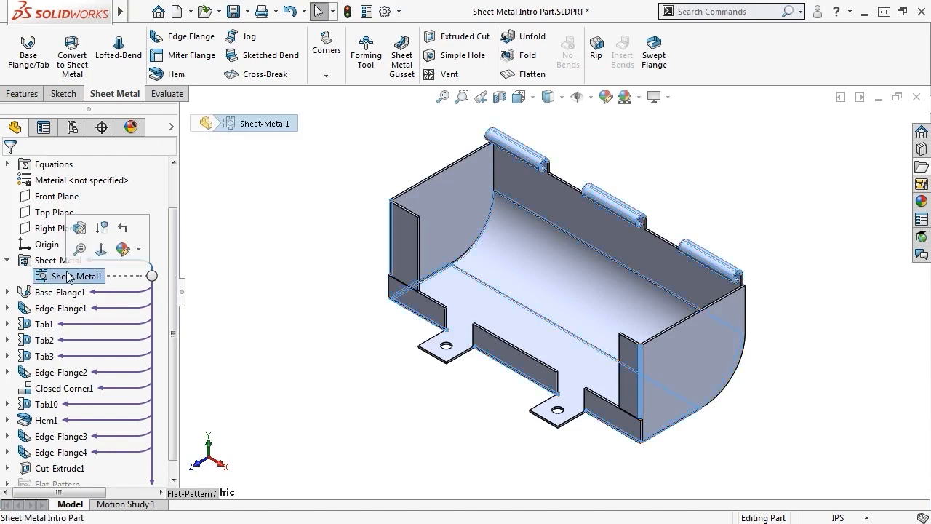
click(79, 228)
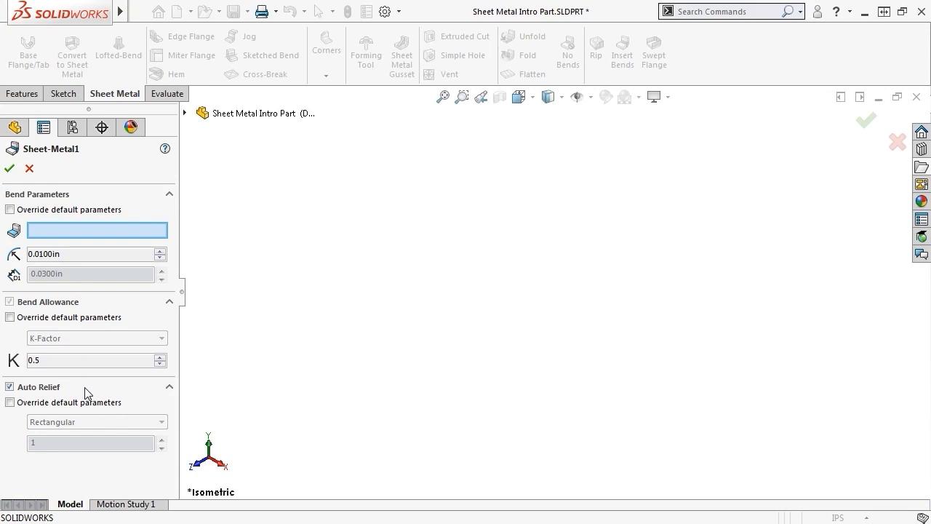
click(29, 168)
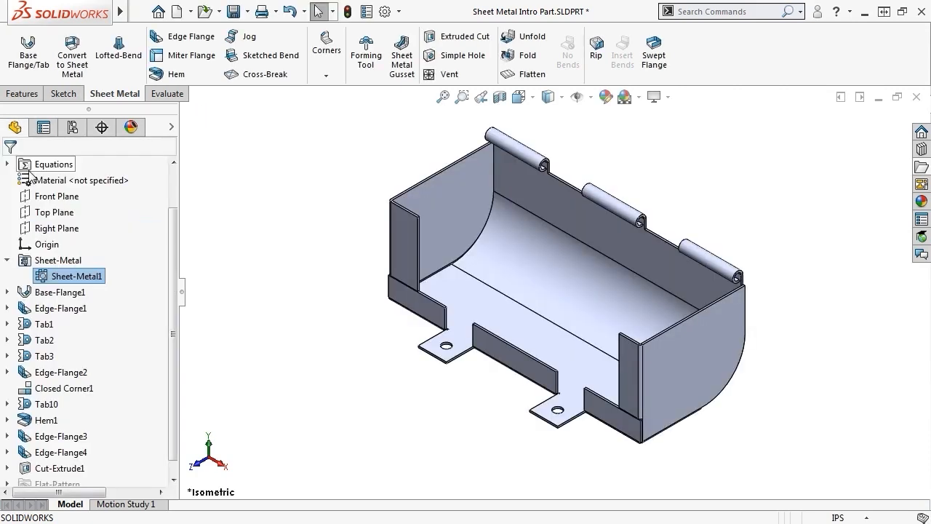
Step: Expand the Flat-Pattern folder to its bend list, unsuppress Flat-Pattern7, and suppress it again
drag(175, 225, 173, 235)
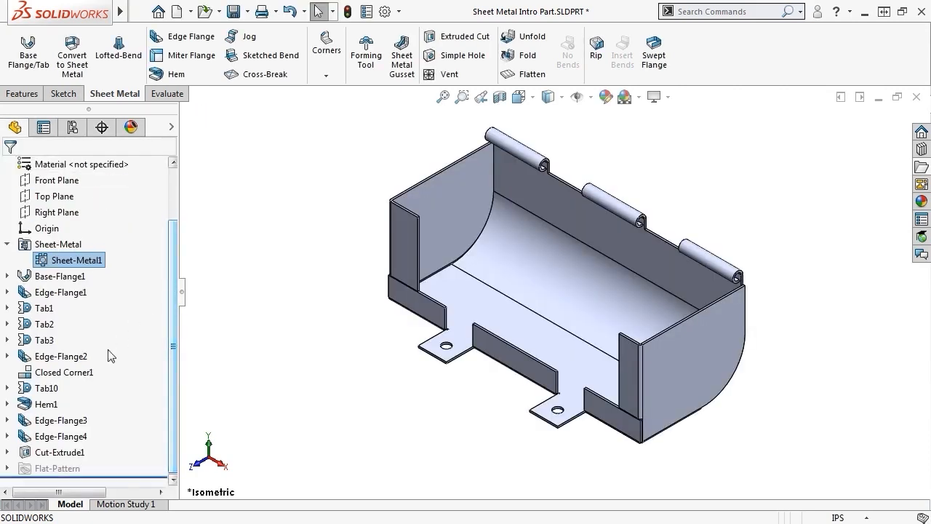
drag(22, 475, 54, 469)
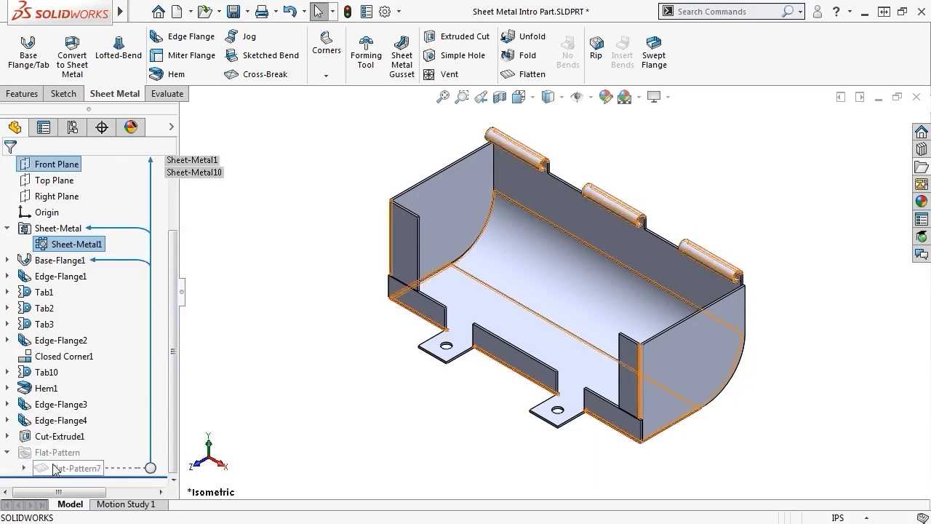
click(24, 468)
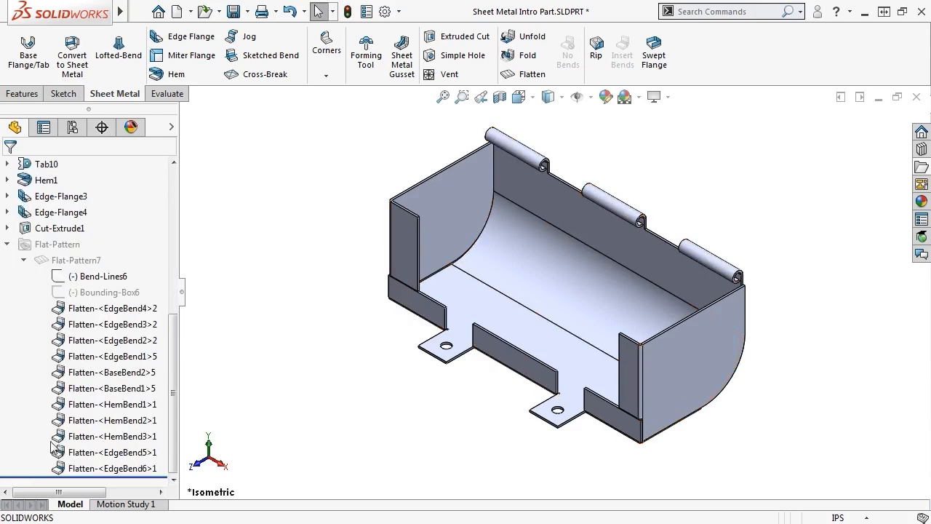
right_click(64, 267)
click(93, 214)
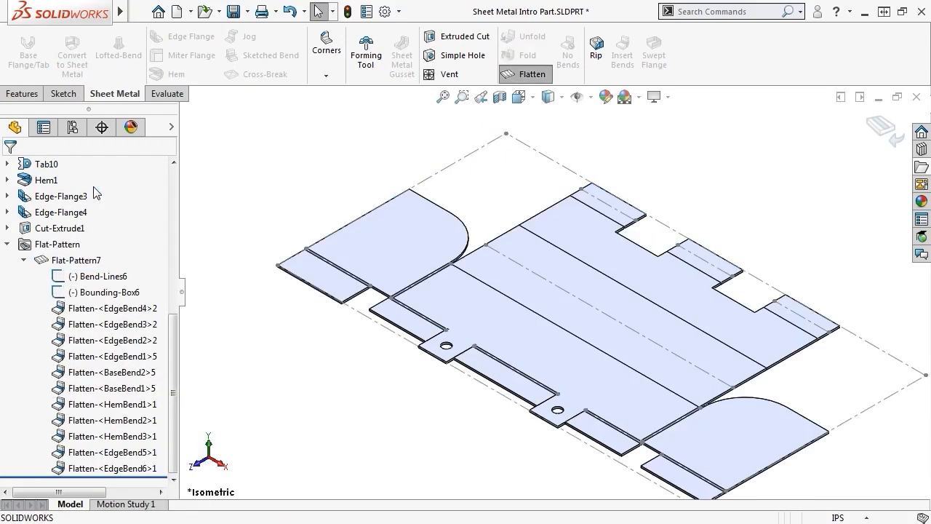
right_click(70, 260)
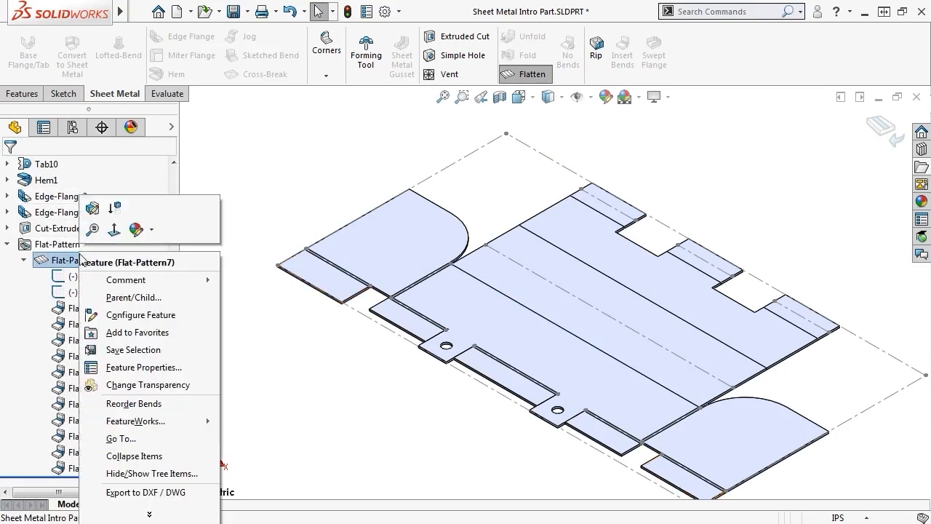
click(113, 213)
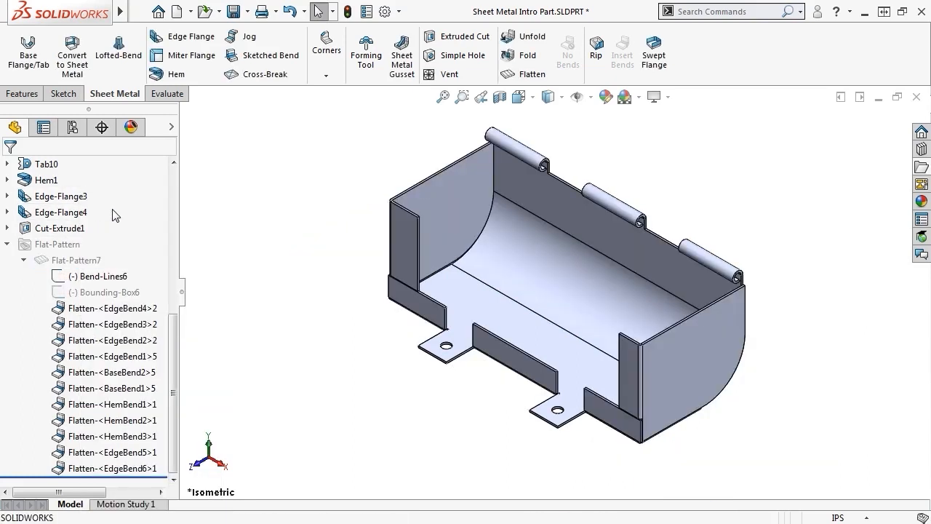
Step: Switch the part repeatedly between its flattened and folded states with the Flatten command, ending folded
click(541, 77)
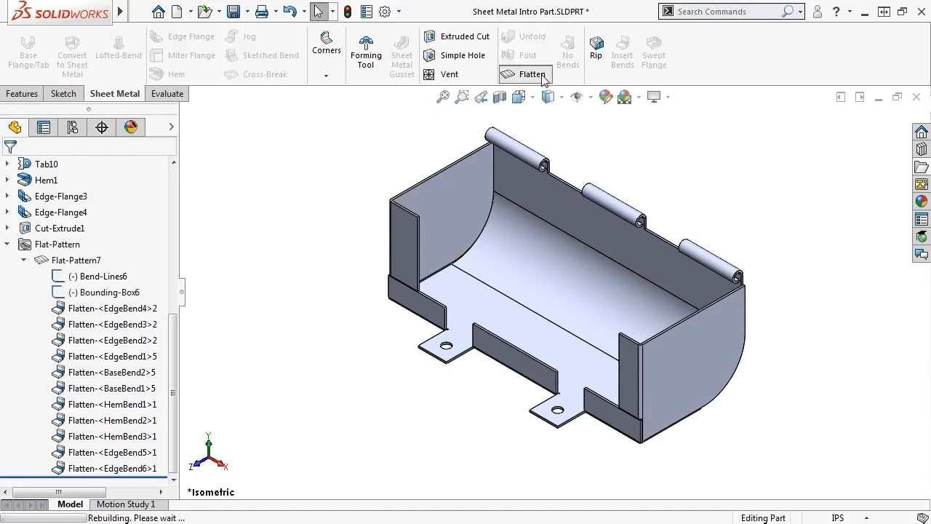
click(541, 75)
click(541, 76)
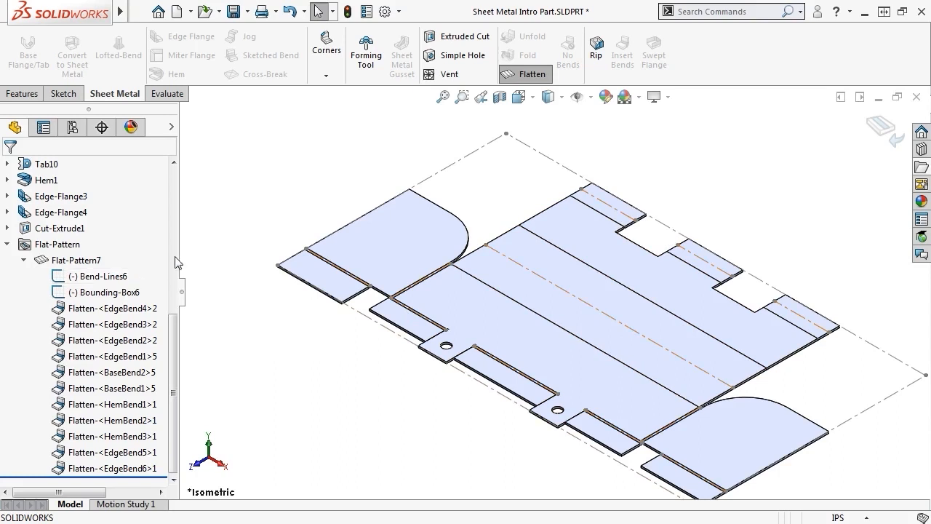
click(521, 75)
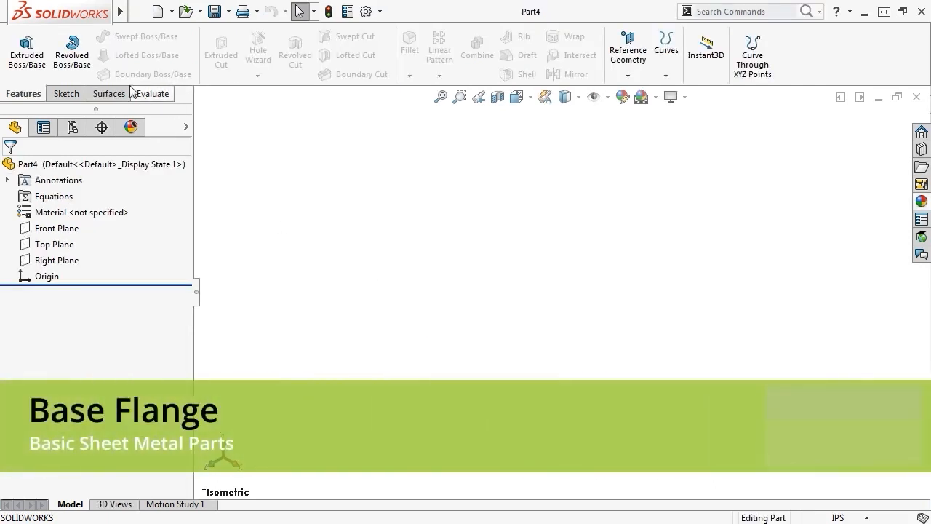
mouse_move(123, 12)
click(222, 12)
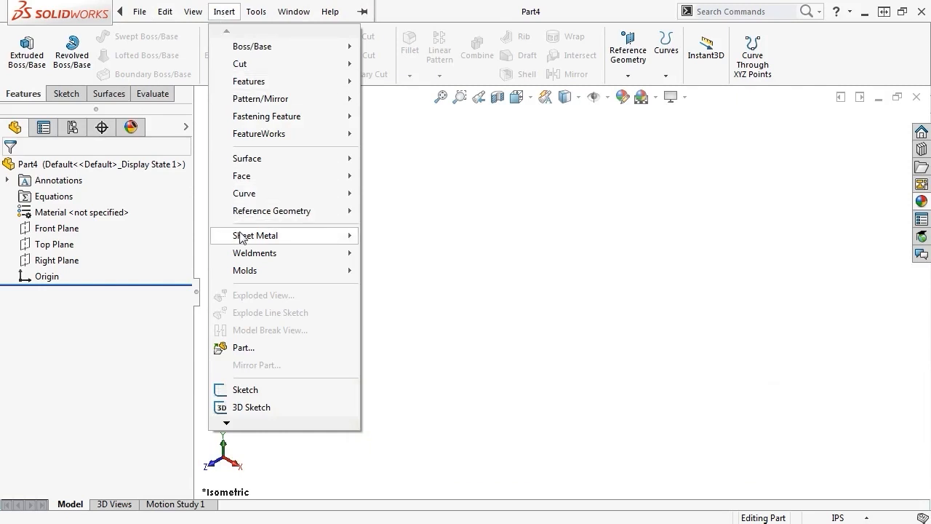
mouse_move(348, 239)
click(433, 93)
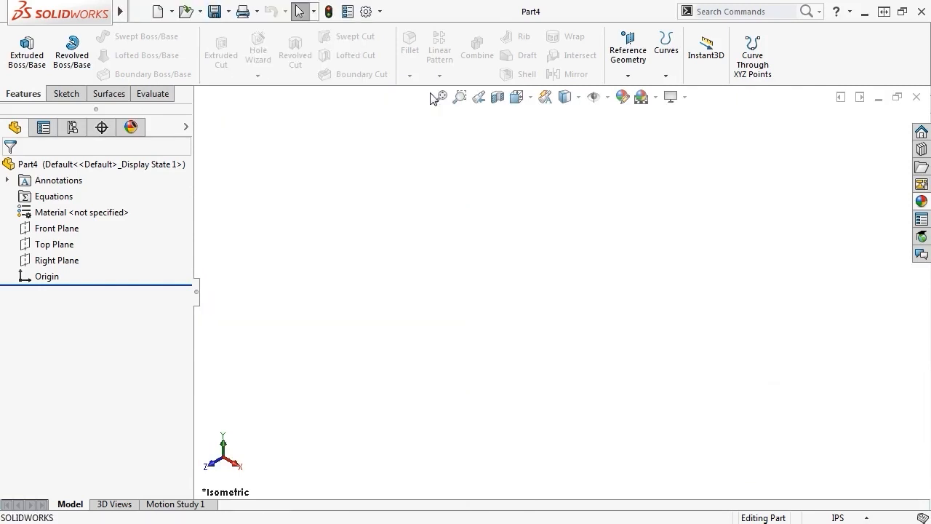
Step: Add the Sheet Metal toolset to the CommandManager and bring up its commands
right_click(162, 99)
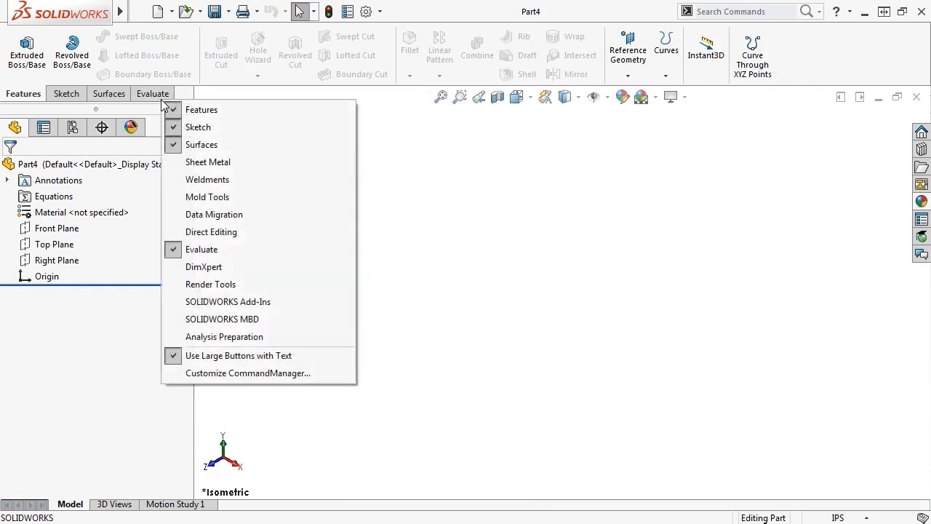
click(191, 163)
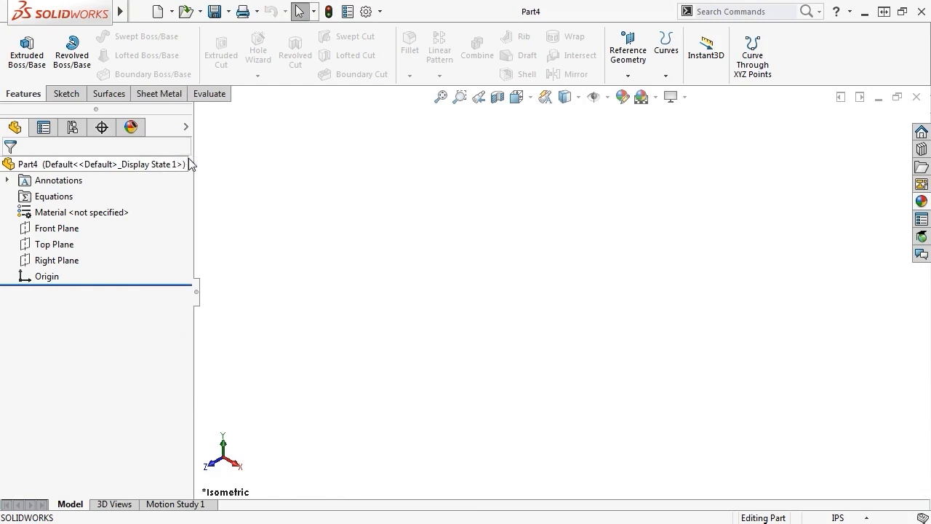
click(173, 98)
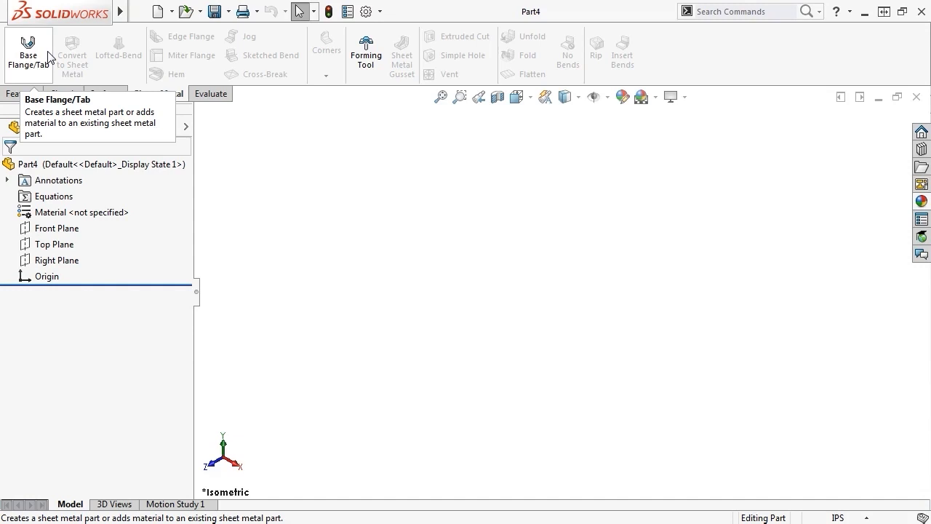
Step: Start a Base Flange on the Front Plane and sketch an open U profile with a horizontal base about 6.4 in wide
click(29, 54)
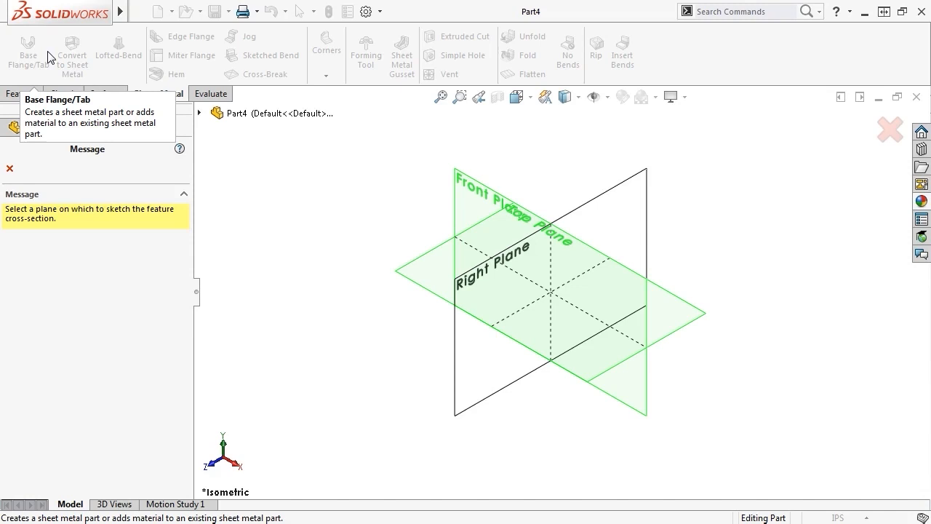
click(473, 196)
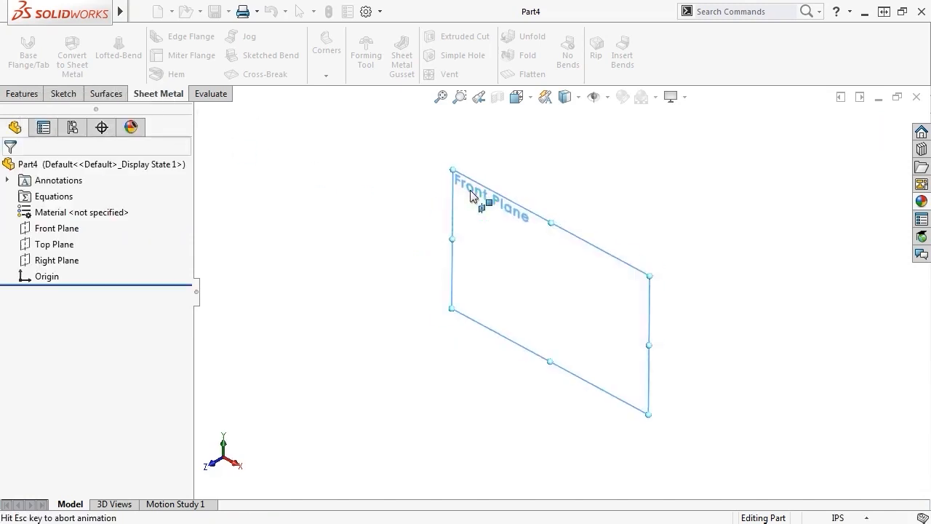
key(s)
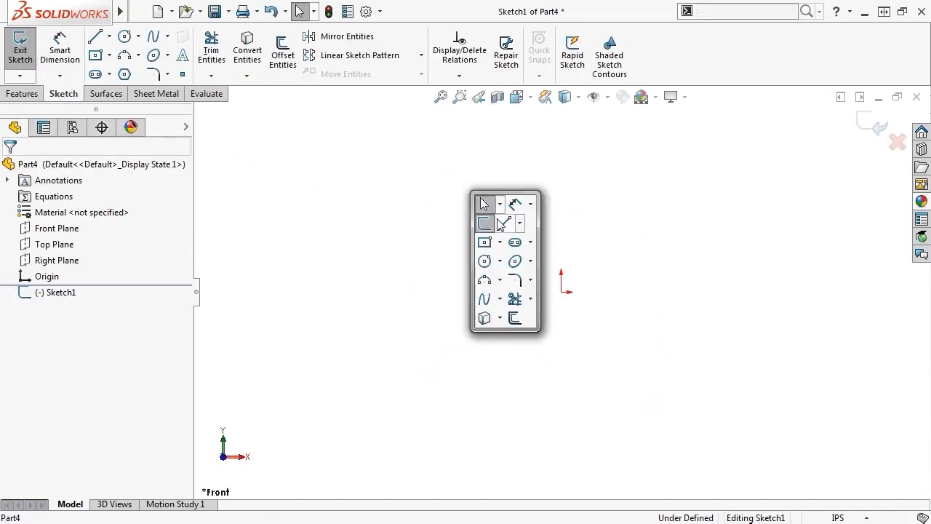
click(504, 223)
click(447, 198)
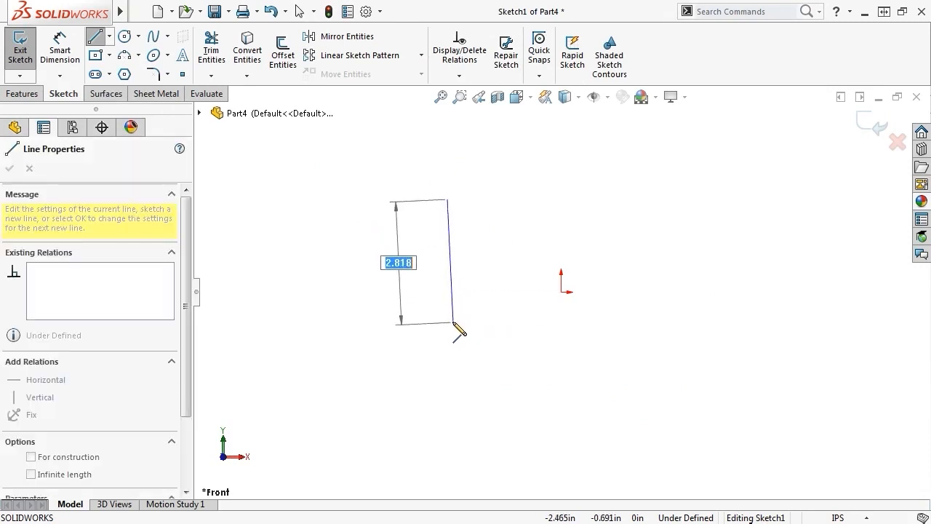
click(447, 319)
click(726, 320)
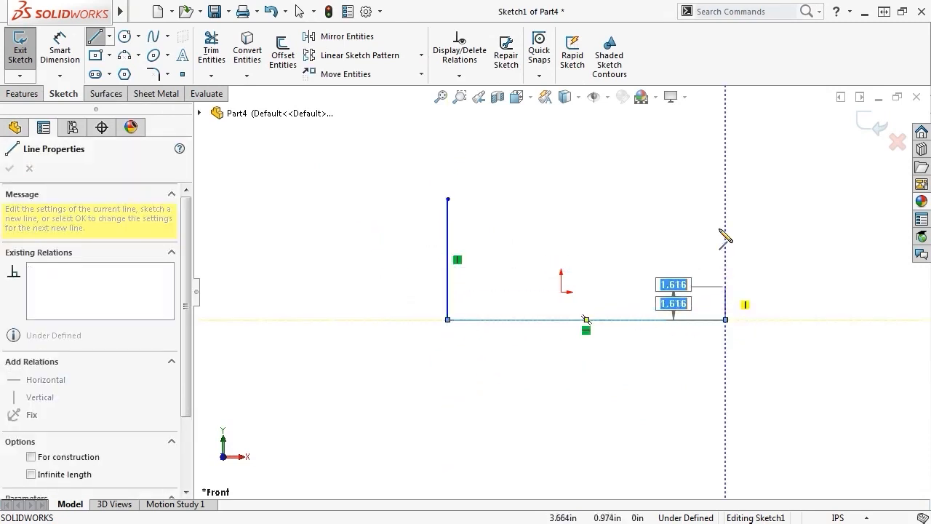
click(725, 136)
key(Escape)
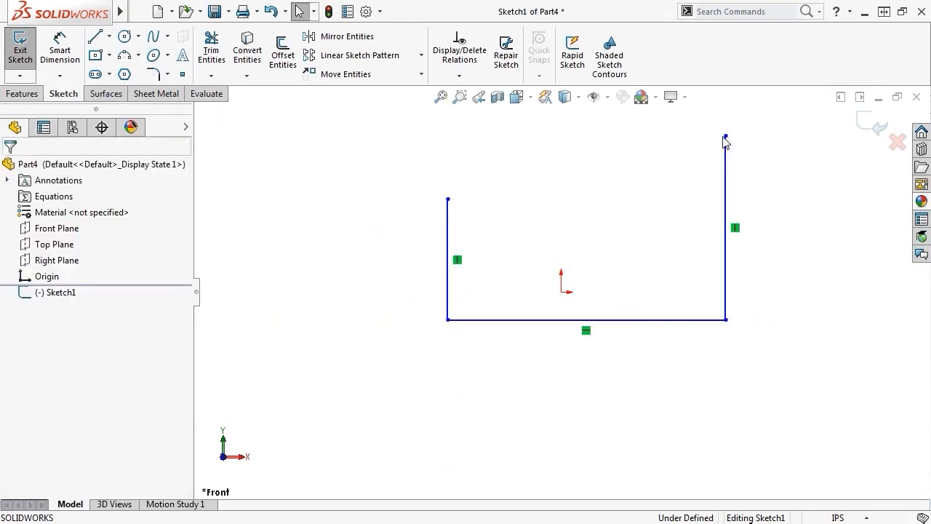
Step: Make the midpoint of the profile's horizontal line coincident with the origin
right_click(657, 319)
click(700, 264)
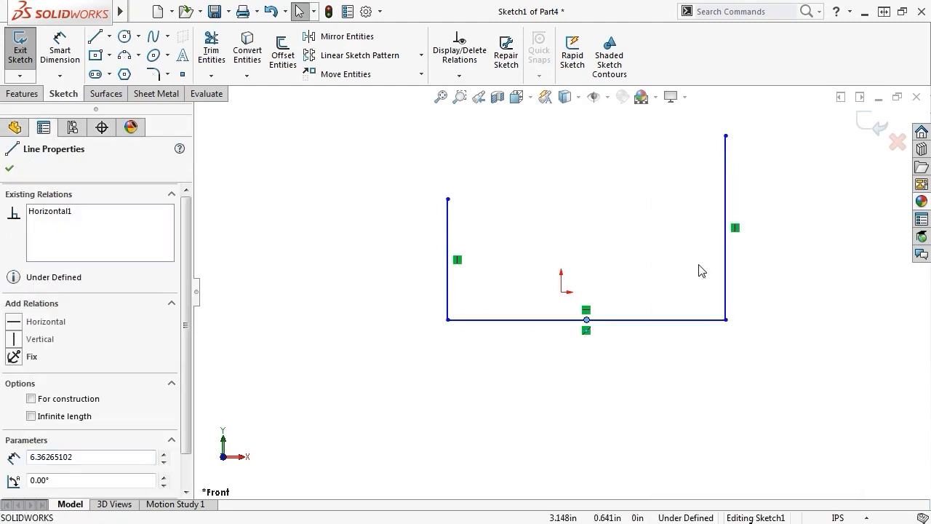
ctrl+click(562, 292)
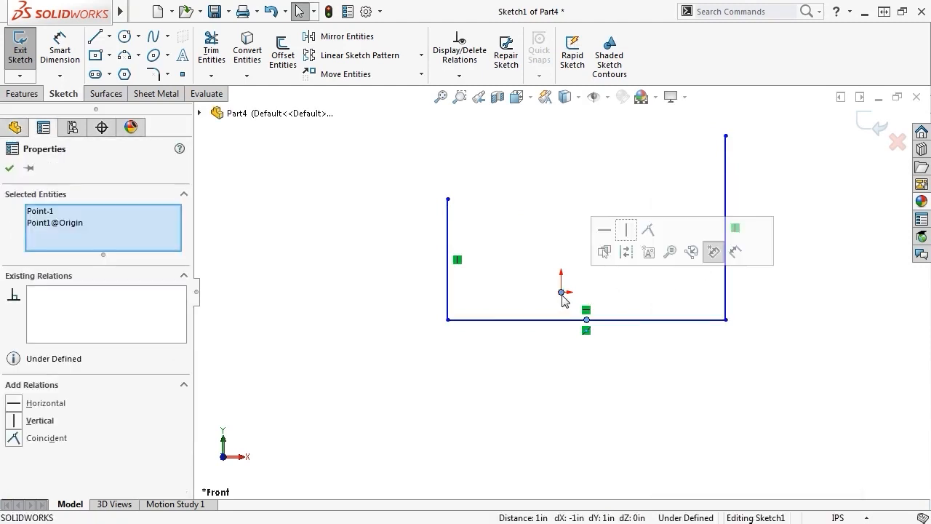
click(648, 229)
click(633, 347)
Step: Dimension the U profile's right vertical line to a length of 2 in
key(s)
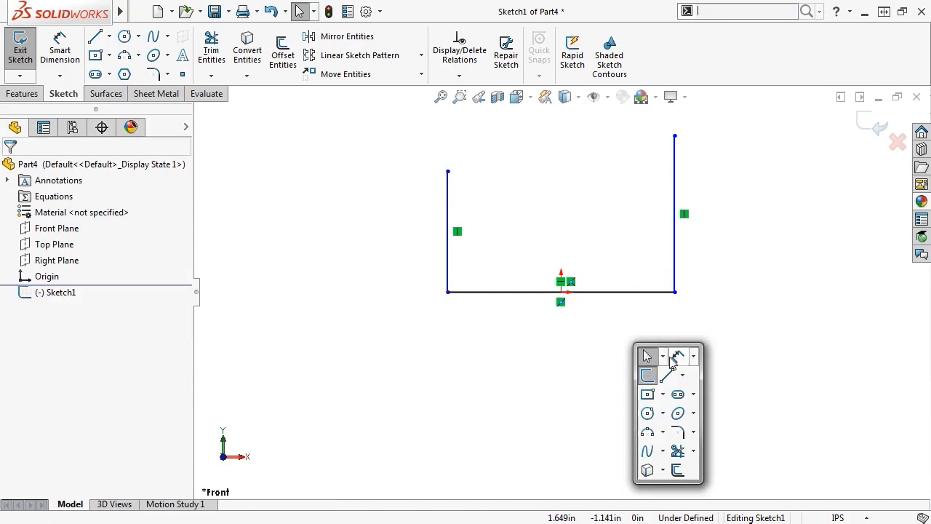
click(678, 355)
click(676, 262)
click(752, 256)
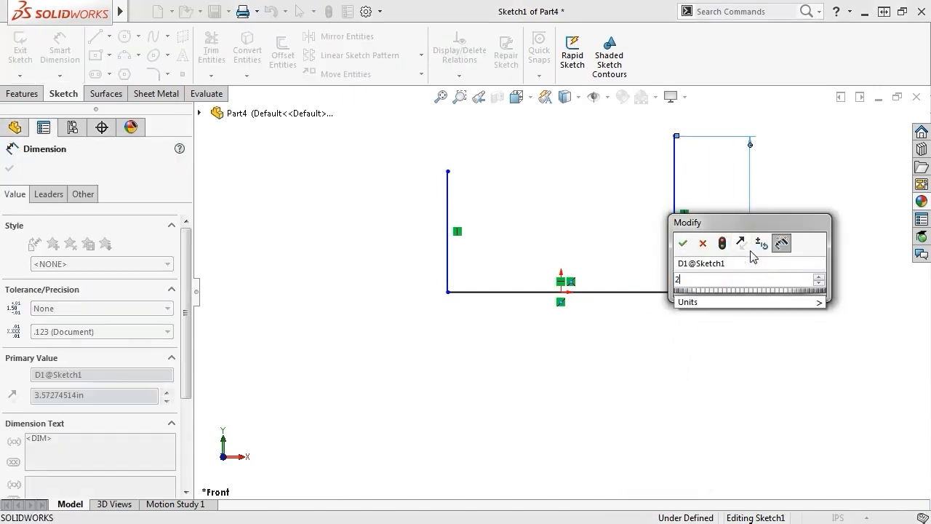
text(2)
key(Return)
Step: Dimension the profile's horizontal base line to a length of 4 in
click(665, 292)
click(662, 390)
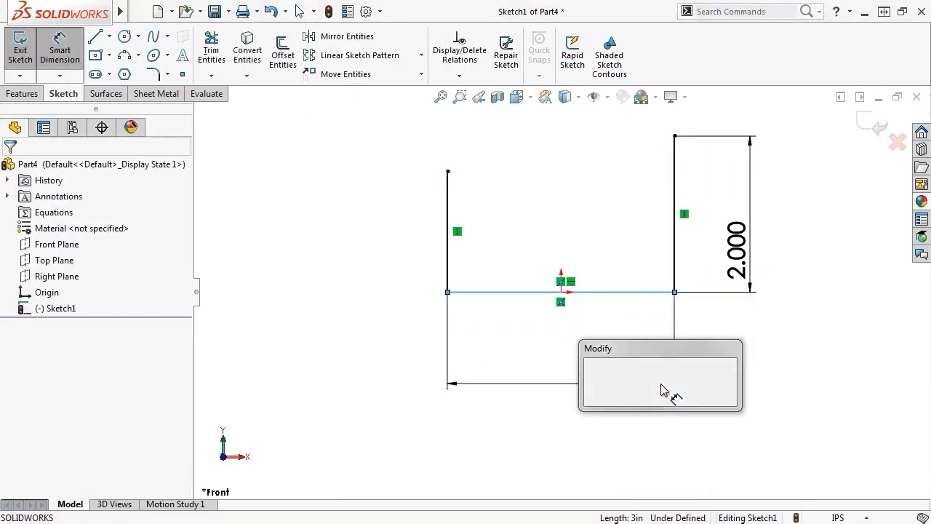
text(4)
key(Return)
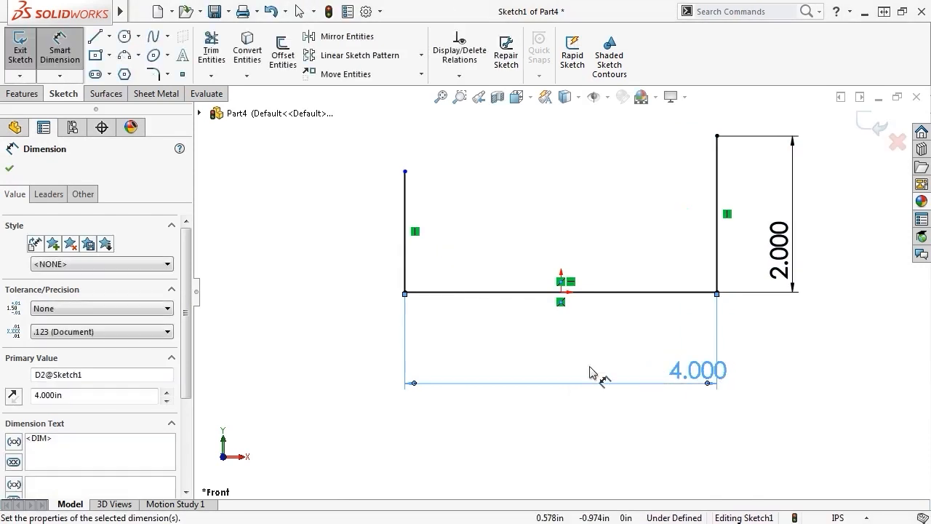
Step: Dimension the U profile's left vertical line to a length of 2 in and end dimensioning
click(406, 256)
click(328, 250)
text(2)
key(Return)
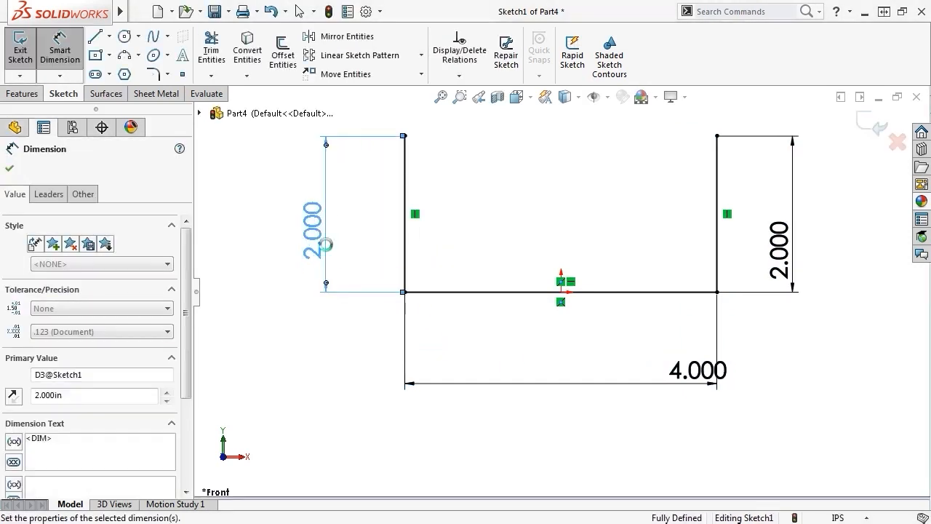
key(Escape)
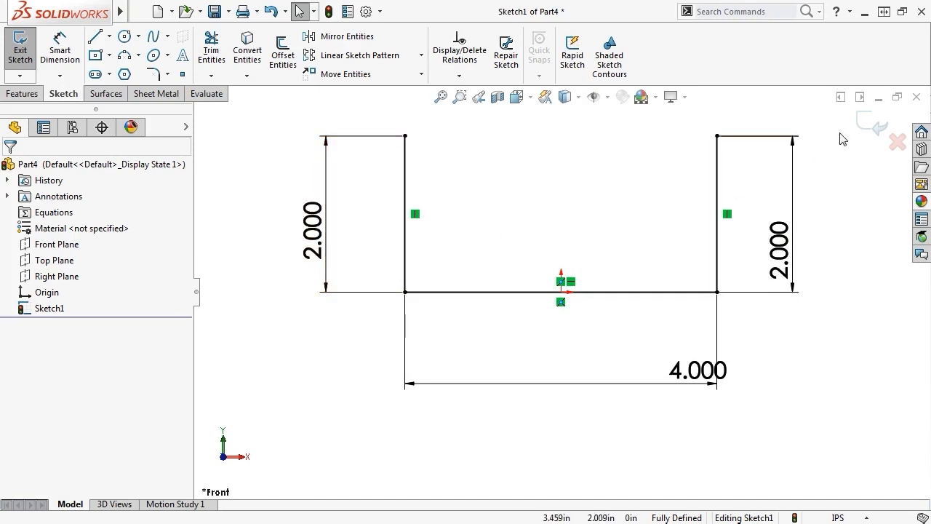
Step: Exit the sketch and set the base flange to extend 4 in with the Mid Plane end condition
click(872, 126)
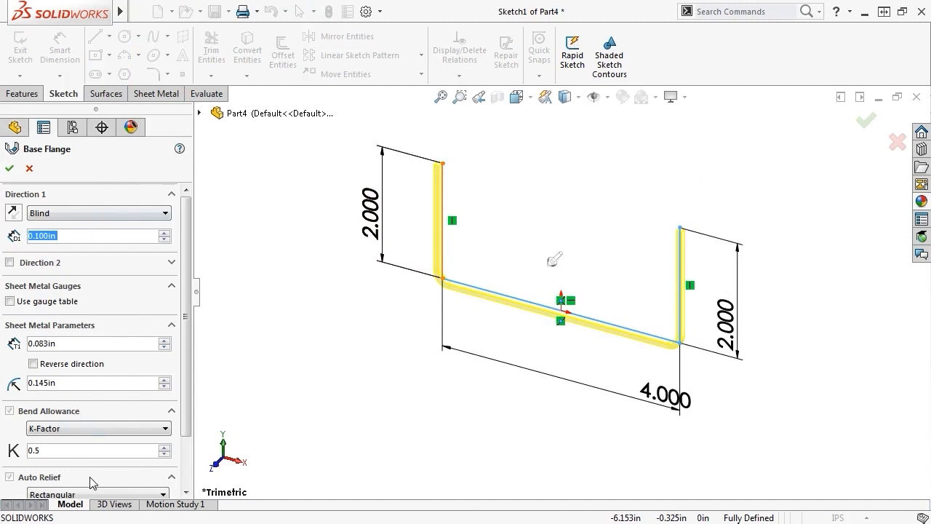
click(95, 213)
click(93, 264)
text(4)
key(Return)
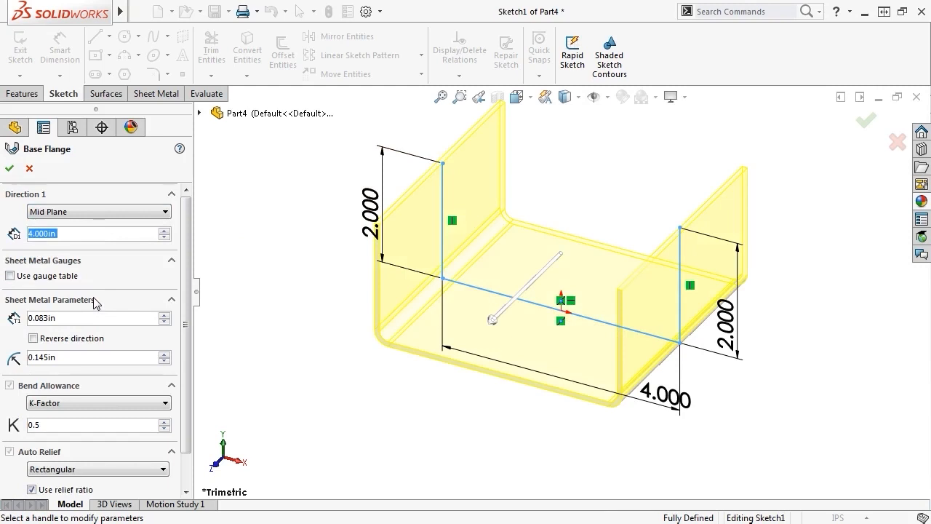
Step: Set the base flange's sheet thickness to 0.03 in and its bend radius to 0.1 in
drag(94, 318, 35, 317)
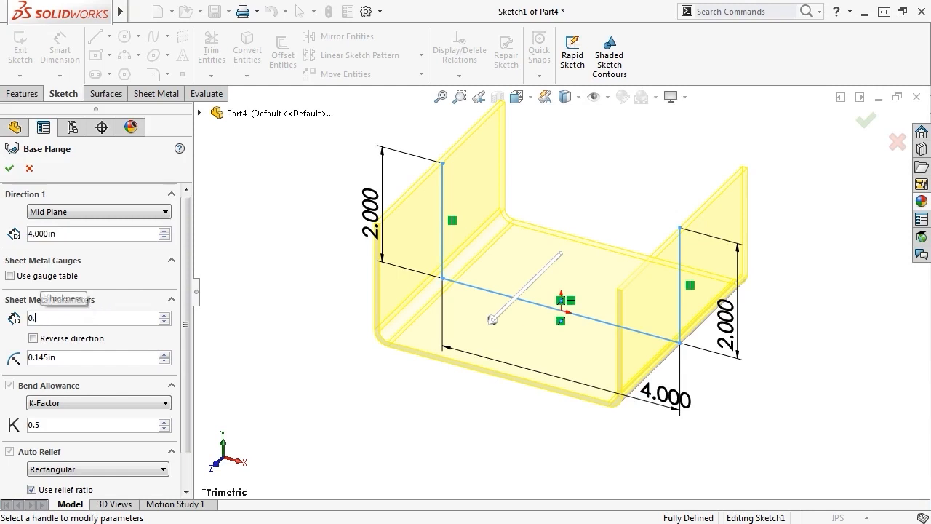
text(03)
key(Return)
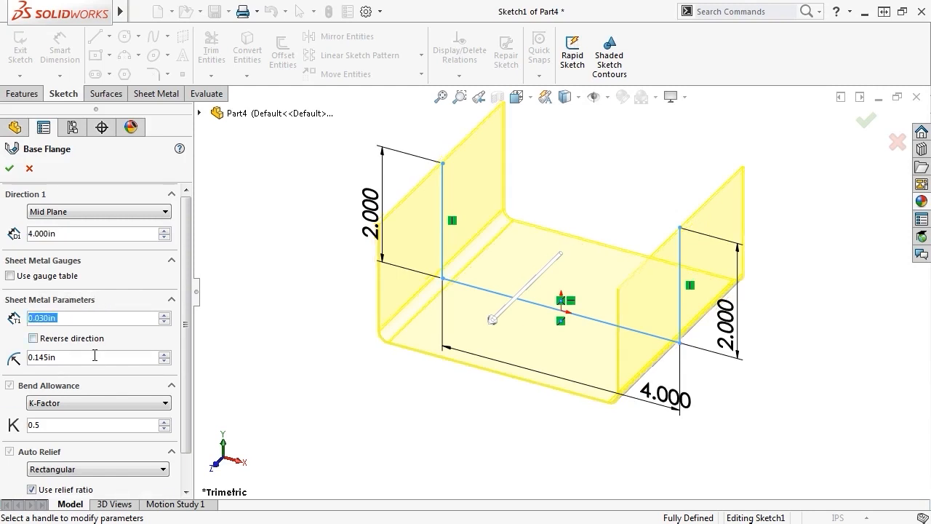
drag(95, 355, 34, 357)
text(10)
key(Return)
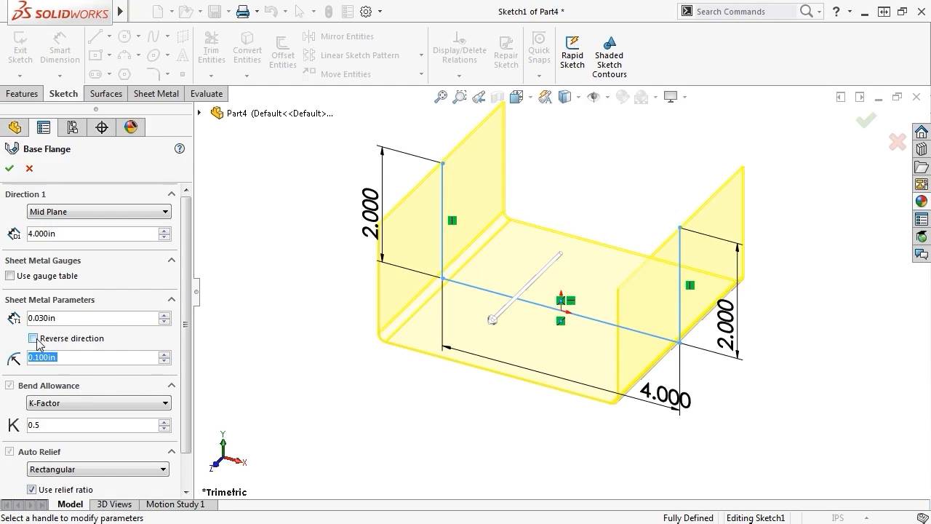
Step: Try reversing the sheet thickness direction, and review the bend allowance types while keeping K-Factor
click(33, 339)
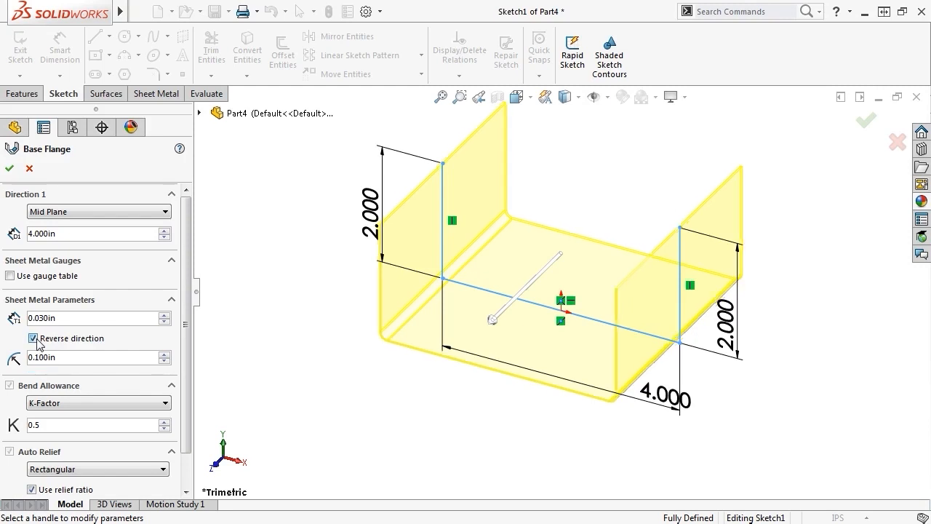
click(33, 338)
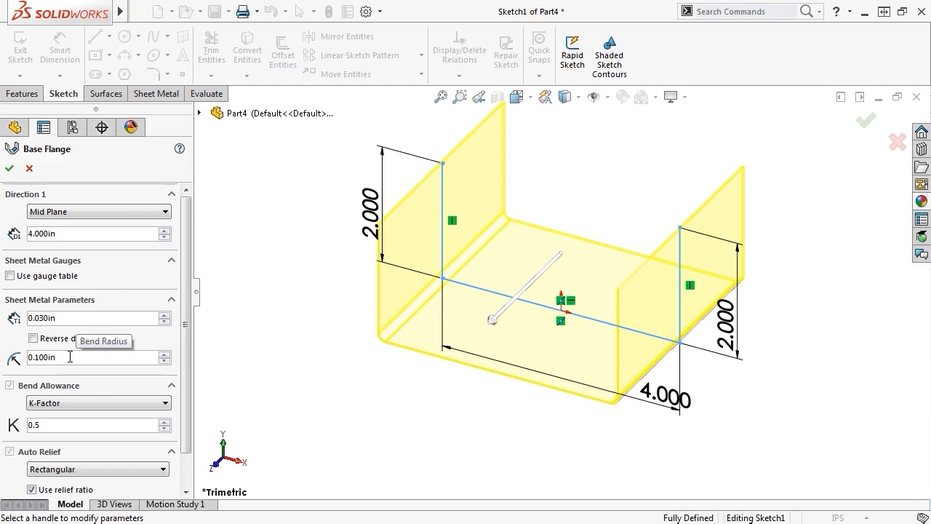
click(88, 404)
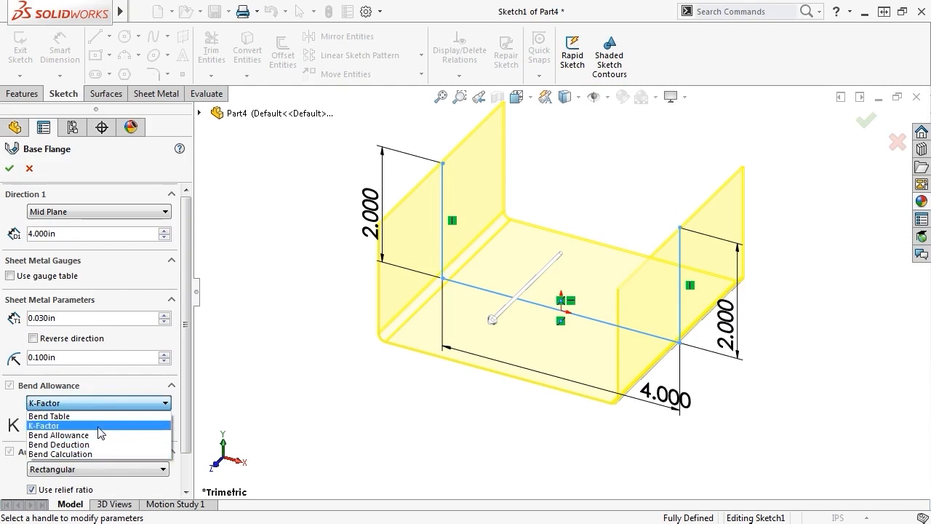
click(99, 427)
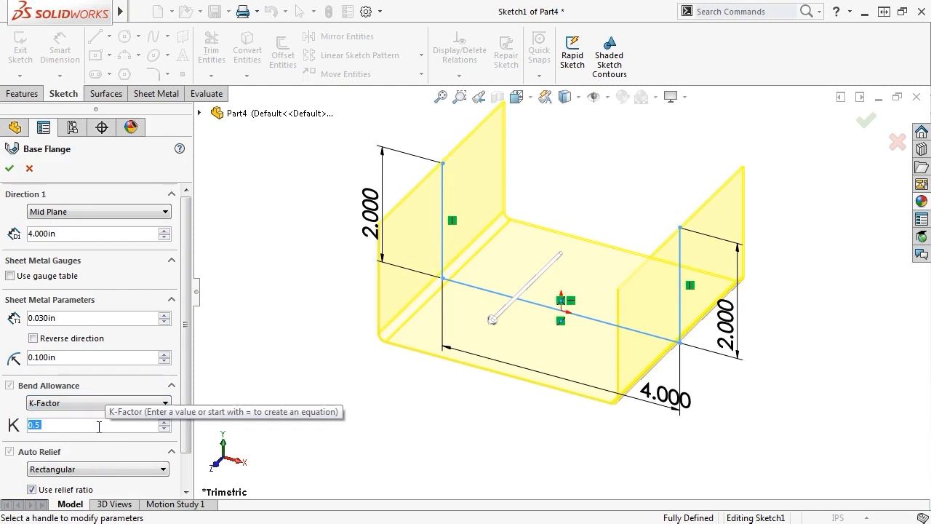
scroll(186, 454, down, 2)
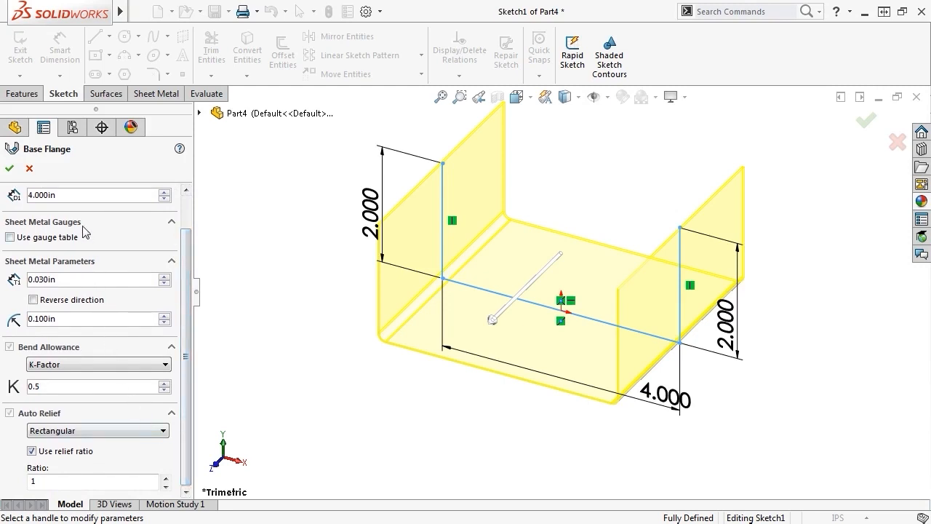
Step: Apply the aluminum metric sample gauge table to the base flange, using Gauge 10 and a 0.118 in bend radius
click(11, 238)
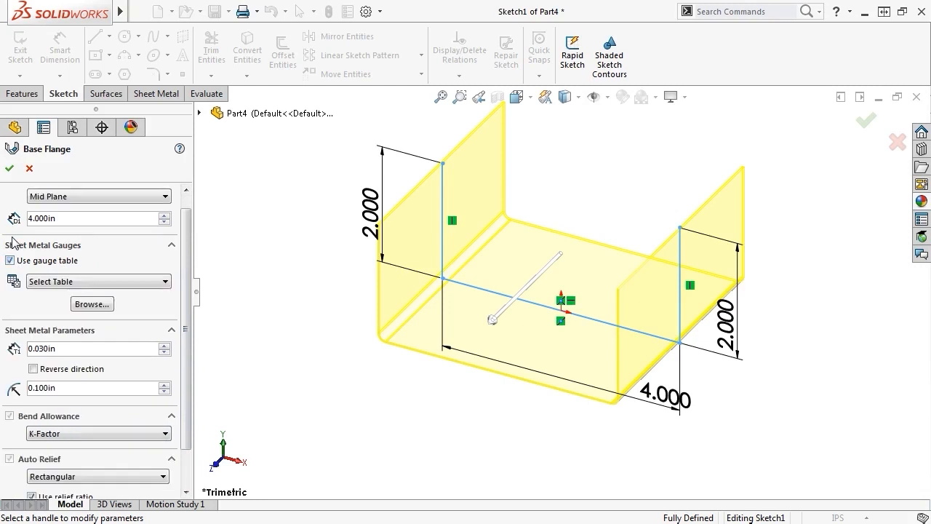
click(82, 284)
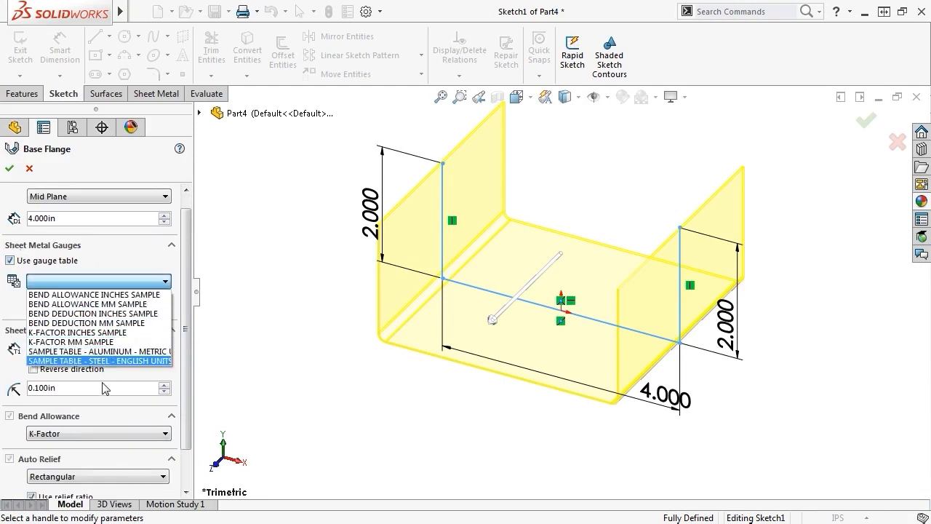
click(109, 351)
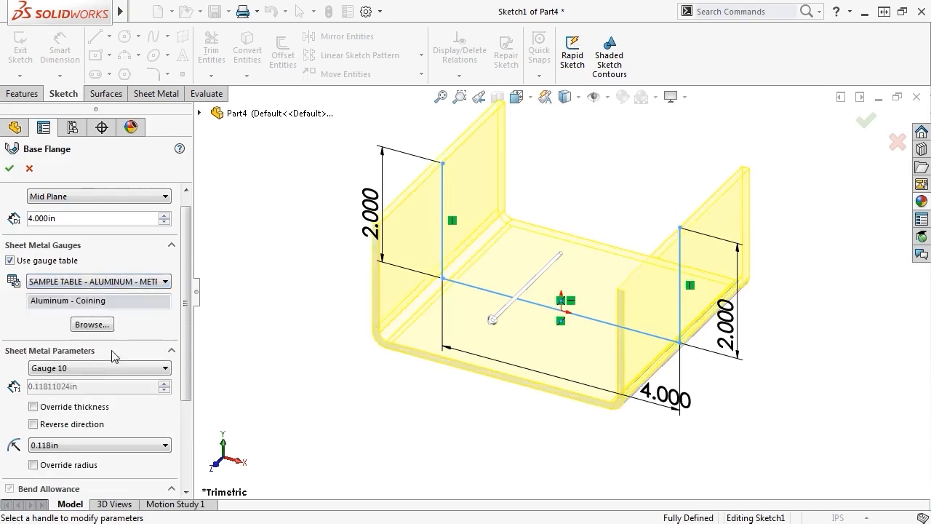
click(116, 368)
click(116, 376)
click(87, 444)
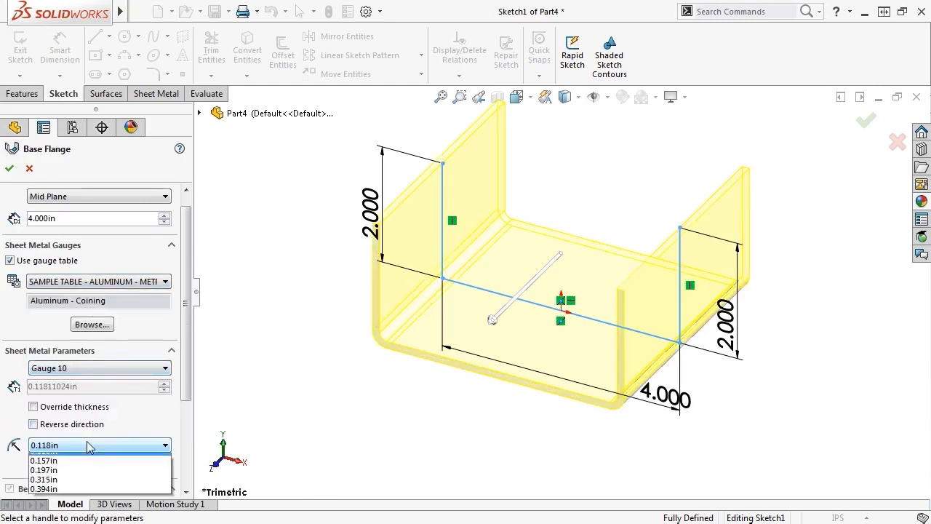
click(87, 441)
Step: Stop using the gauge table and complete the base flange with Rectangular auto relief
scroll(177, 457, down, 3)
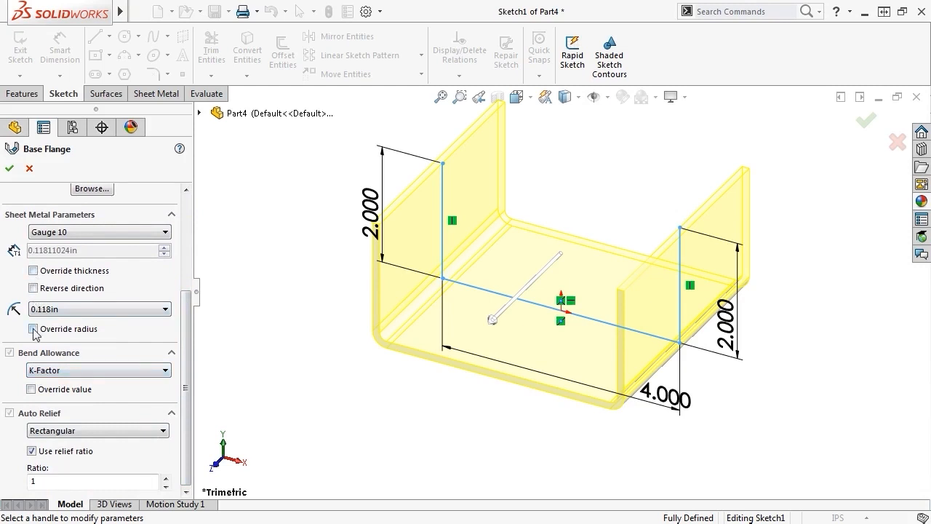
drag(183, 364, 183, 264)
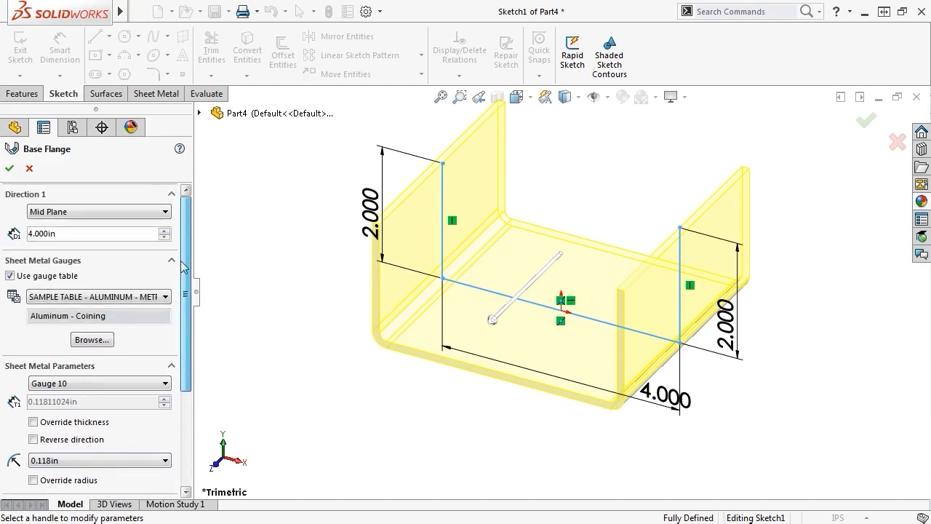
click(11, 277)
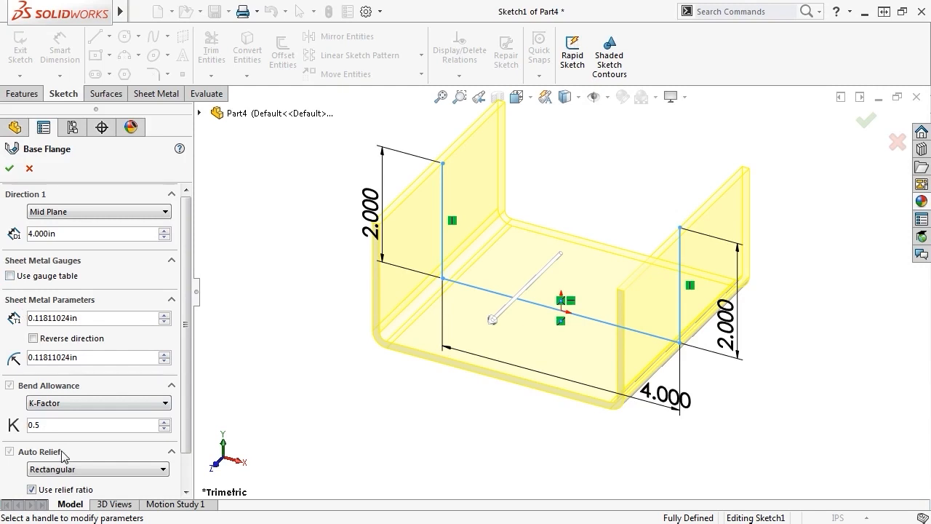
scroll(152, 440, down, 1)
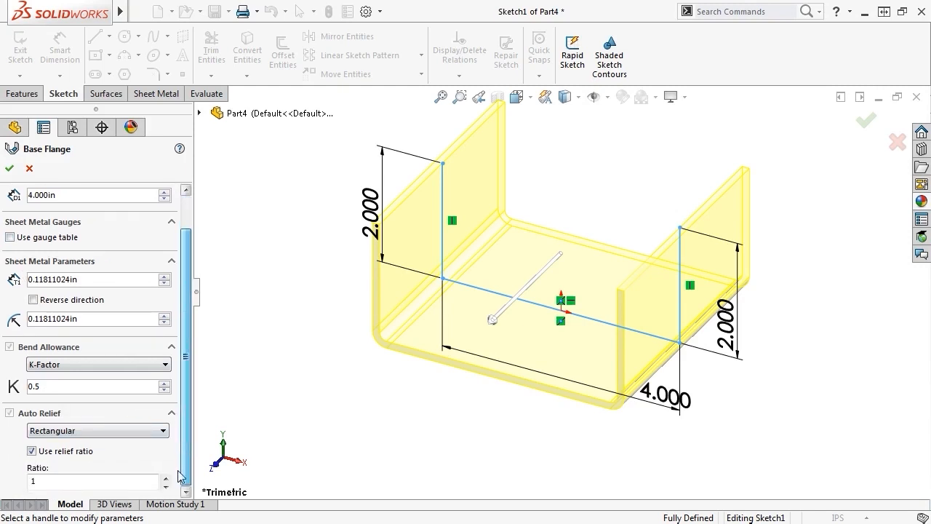
click(142, 434)
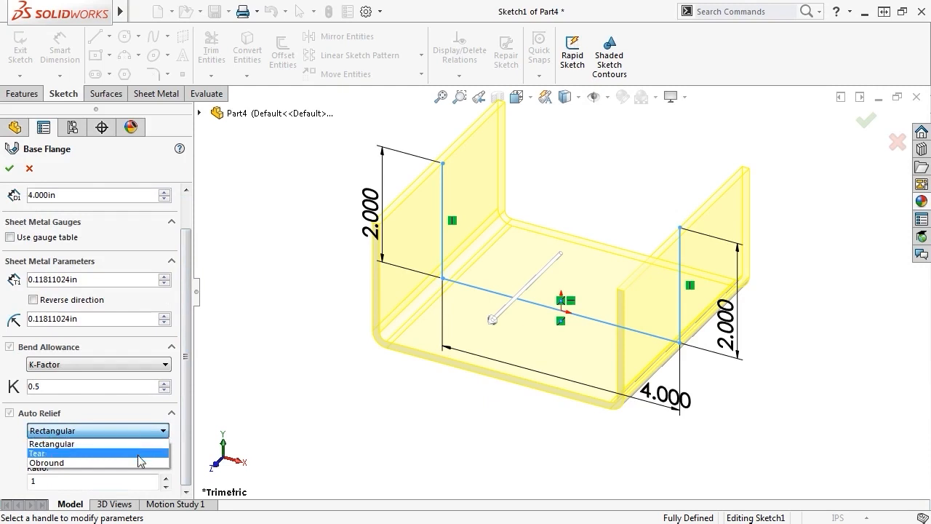
click(142, 444)
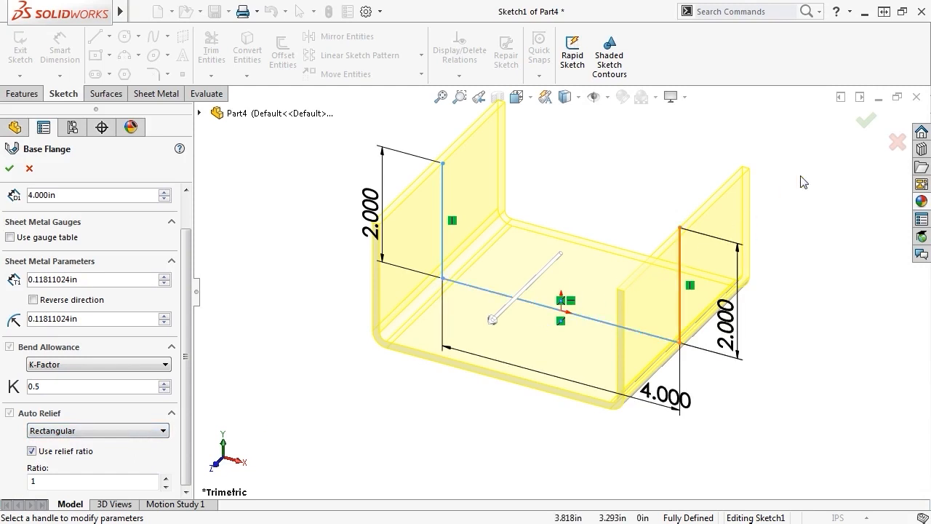
click(865, 122)
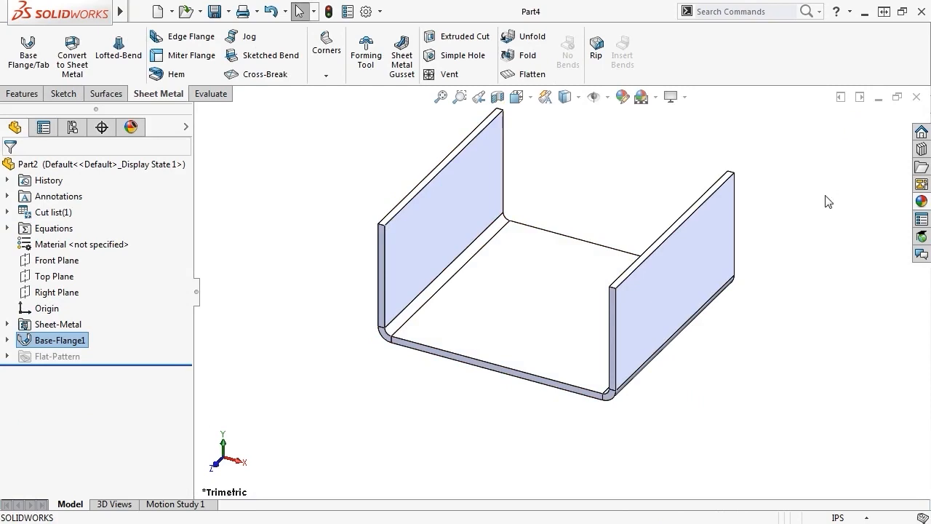
middle_drag(805, 257, 800, 228)
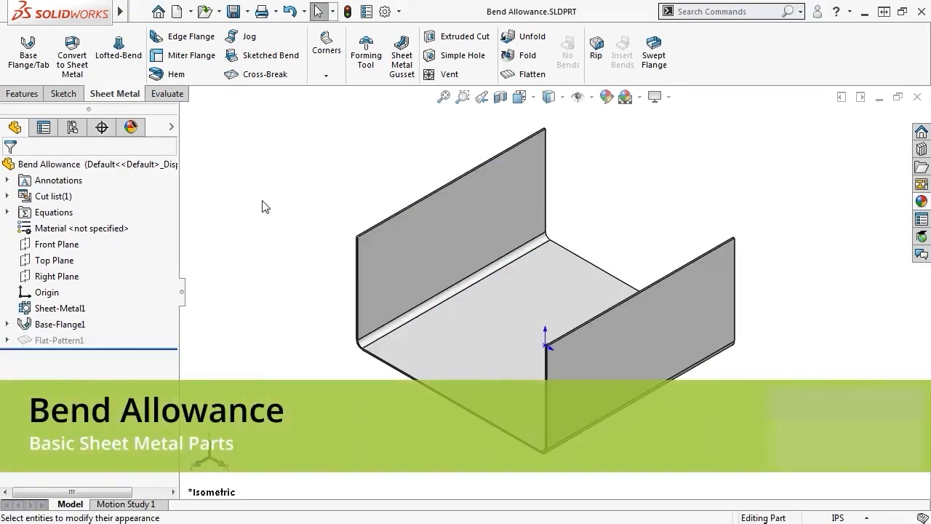
Step: Edit the Sheet-Metal1 feature of the Bend Allowance part and set its bend allowance type to Bend Table
click(77, 309)
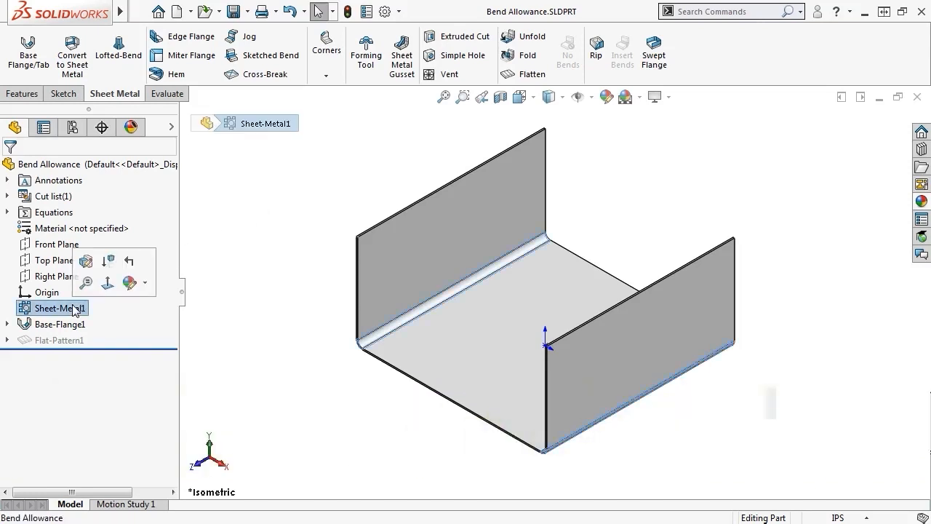
click(86, 261)
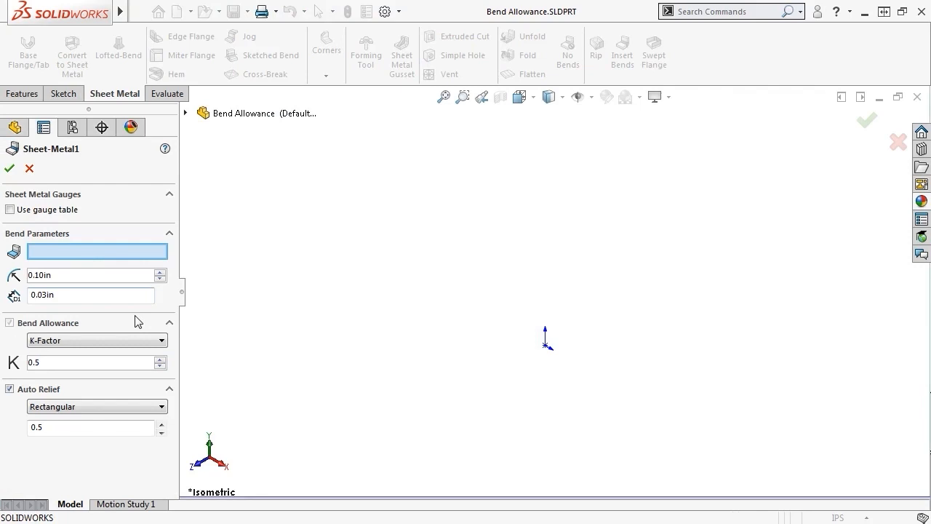
click(160, 341)
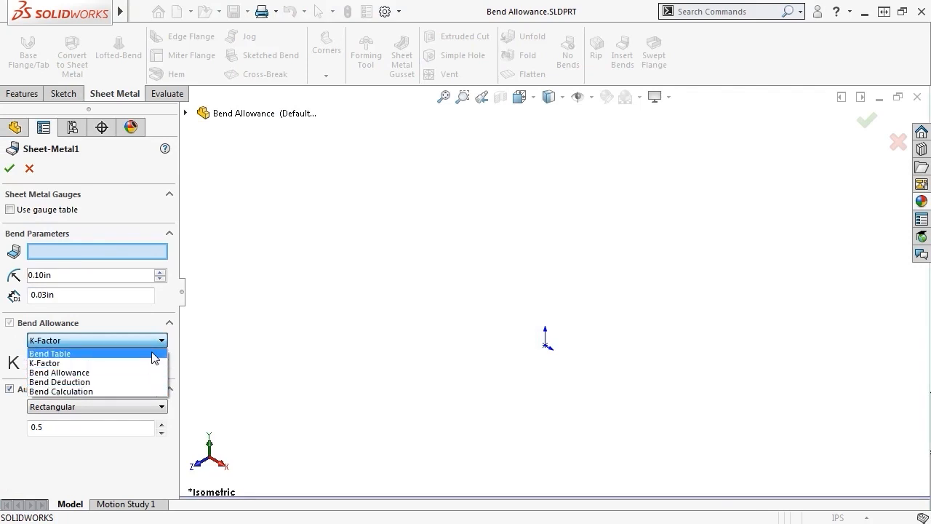
click(154, 354)
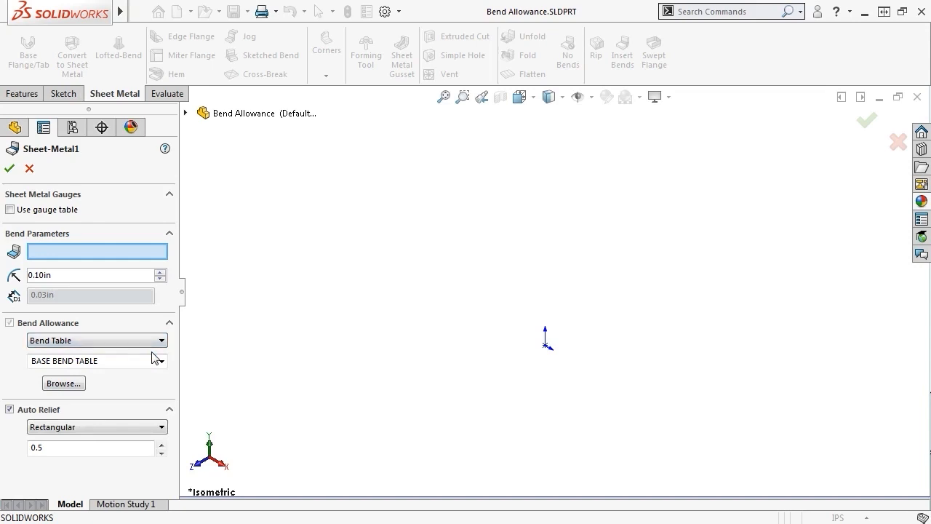
Step: Review the available bend tables and set the bend allowance type back to K-Factor
click(161, 361)
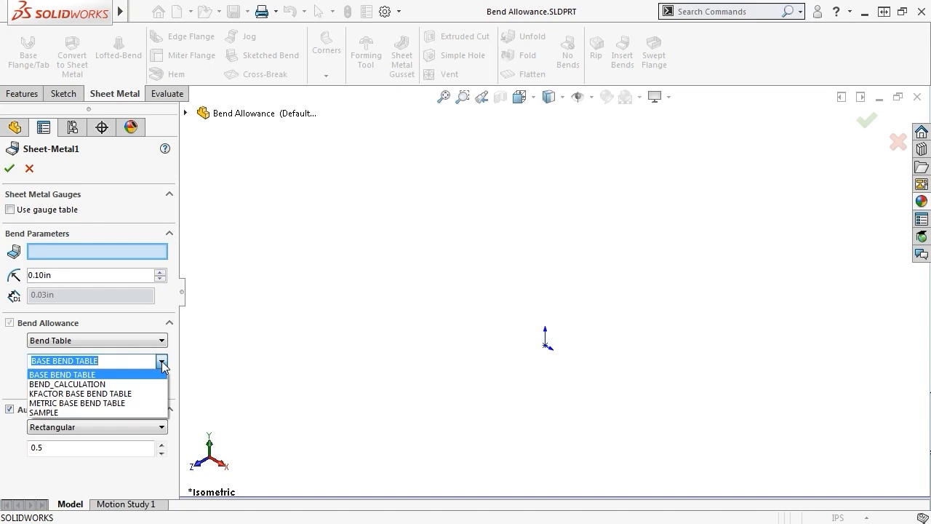
click(163, 366)
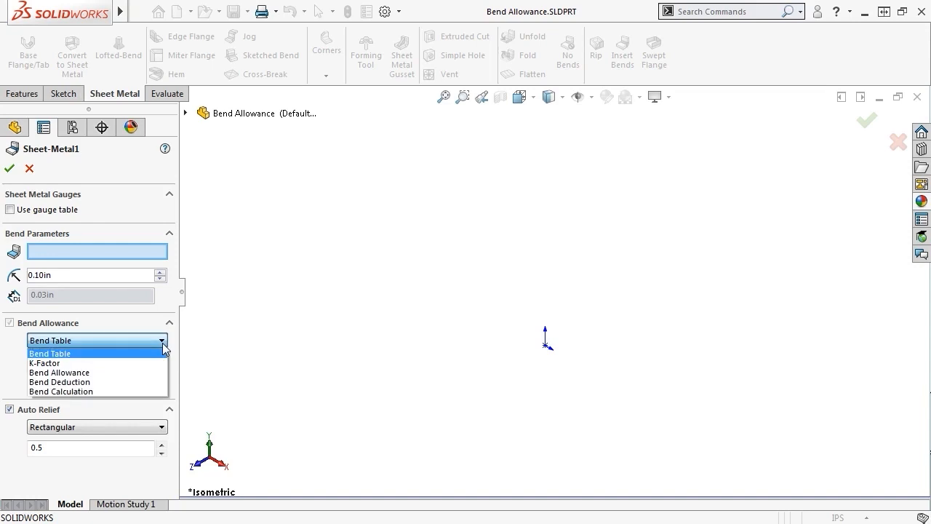
click(160, 361)
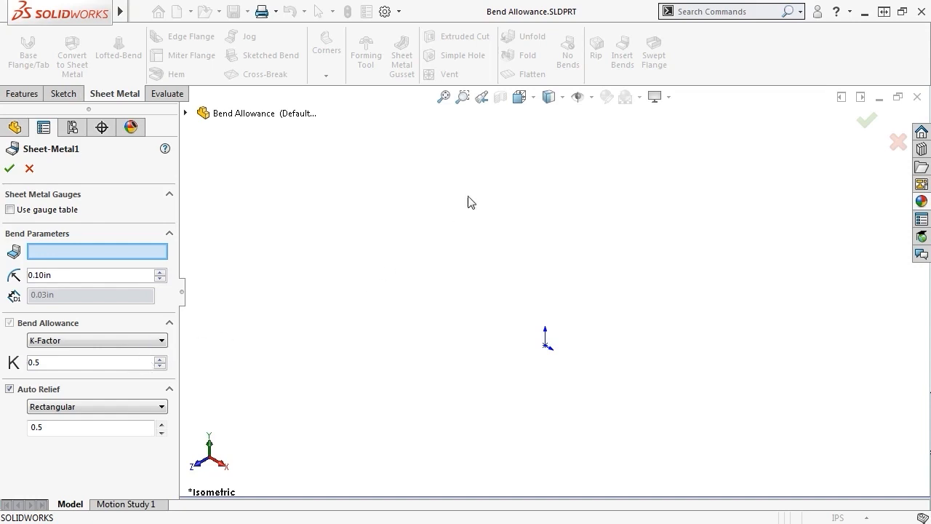
Step: Search the SOLIDWORKS Help for K-factor and read how the K-Factor topic calculates bend allowance
click(800, 12)
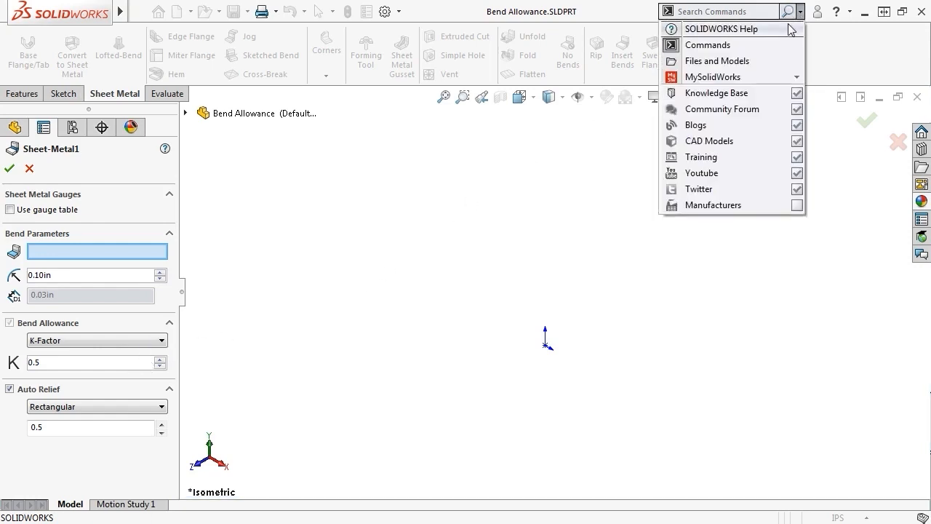
click(727, 29)
click(757, 12)
text(K-factor)
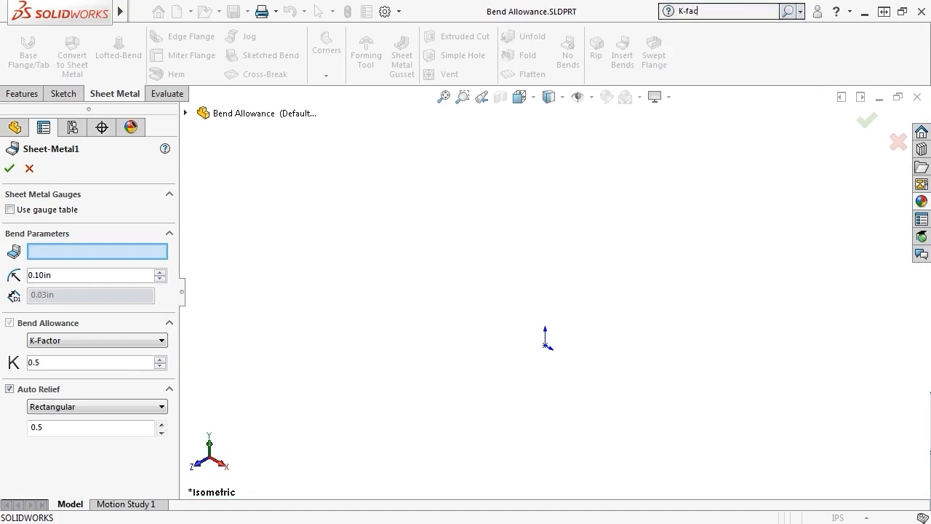
key(Return)
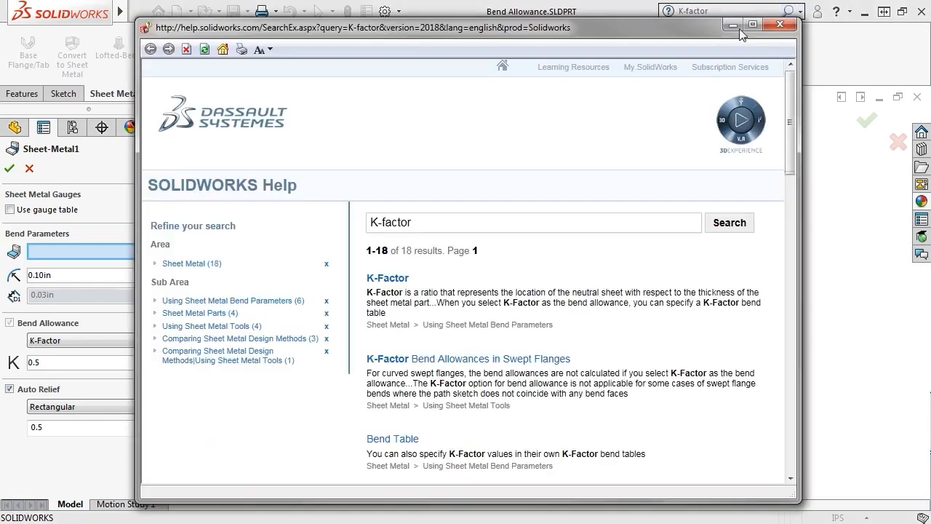
click(393, 279)
scroll(396, 280, down, 3)
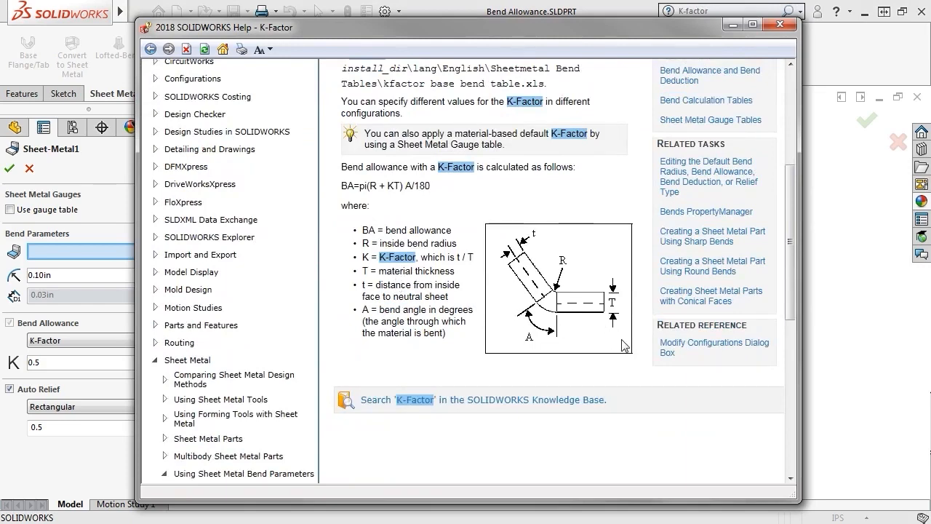
click(780, 24)
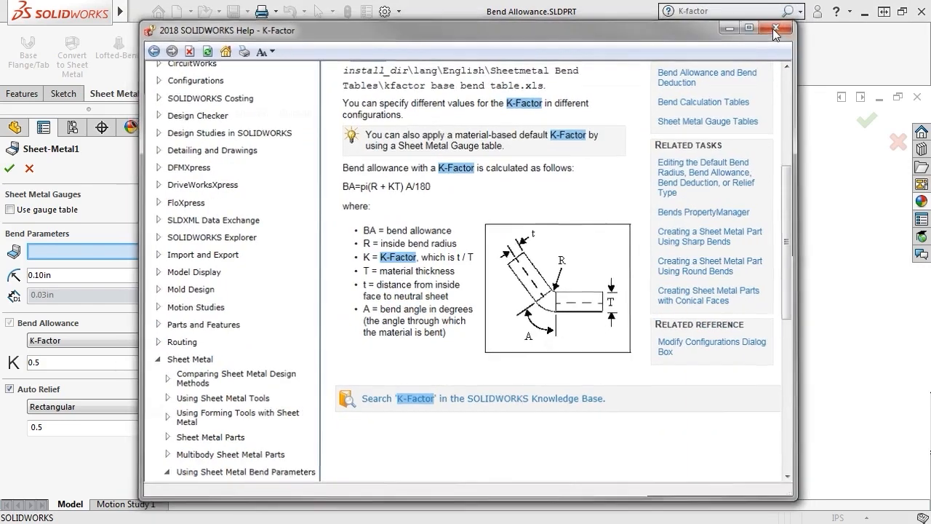
Step: Try the Bend Allowance, Bend Deduction and Bend Calculation options as the Sheet-Metal1 bend allowance type
click(161, 340)
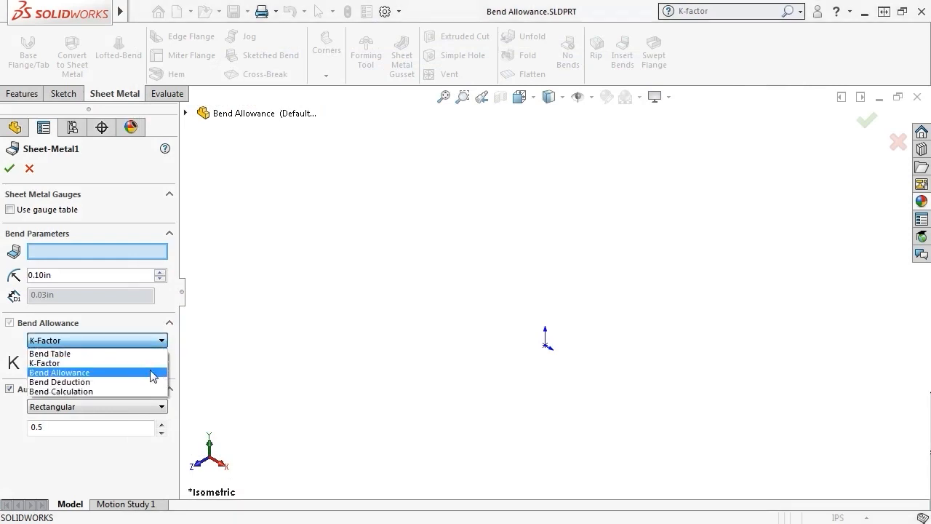
click(154, 375)
click(161, 340)
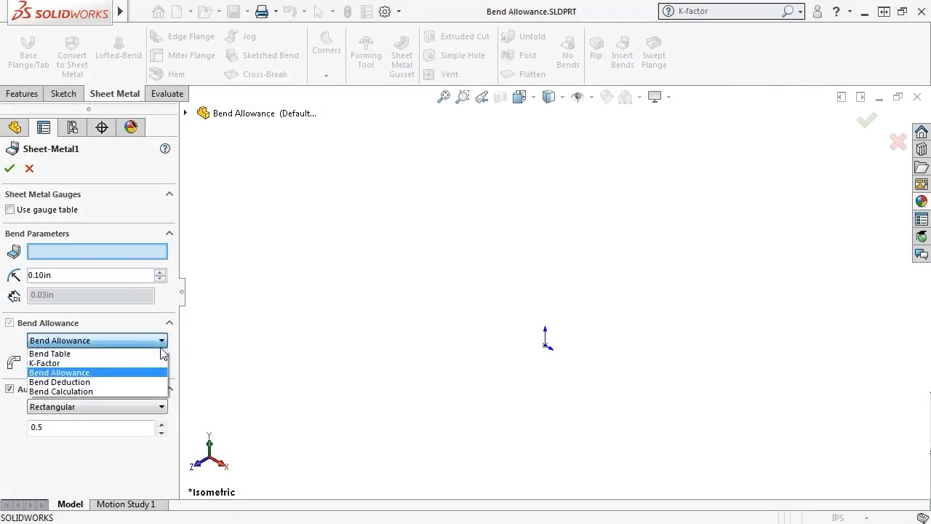
click(149, 385)
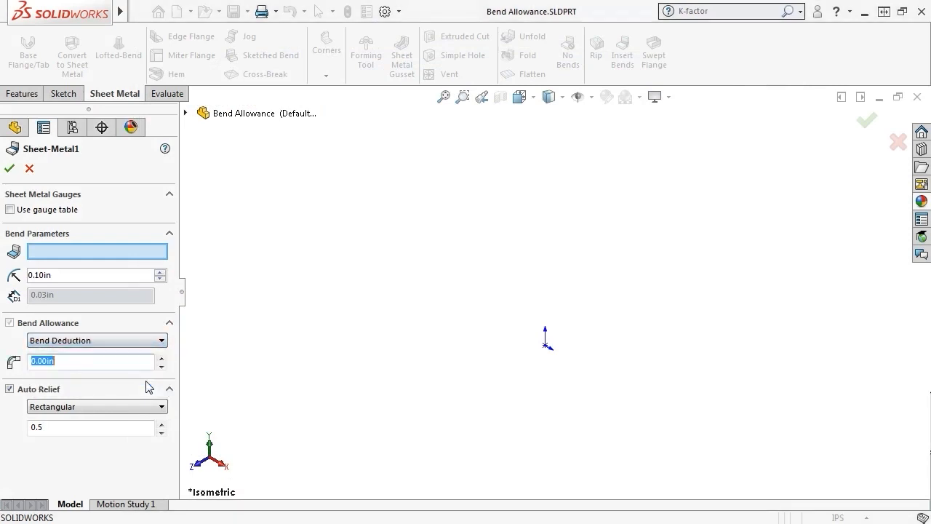
click(157, 340)
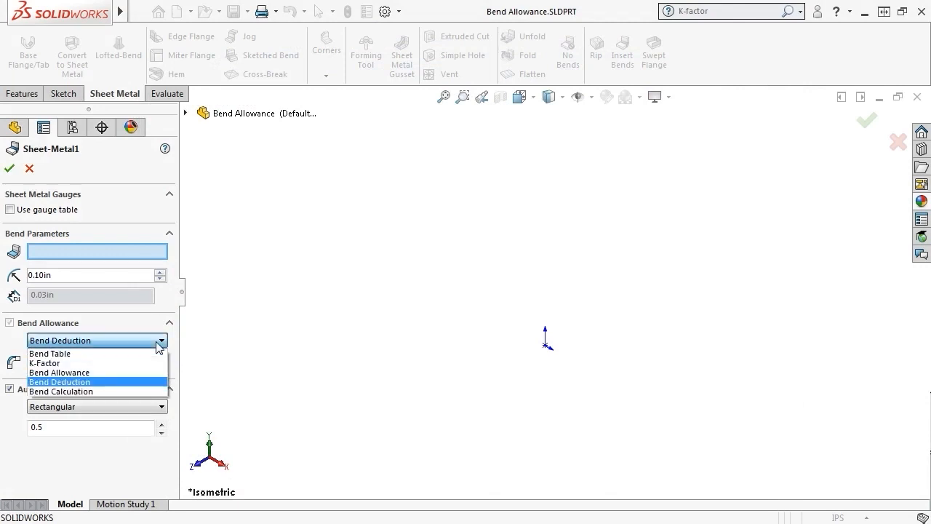
click(137, 392)
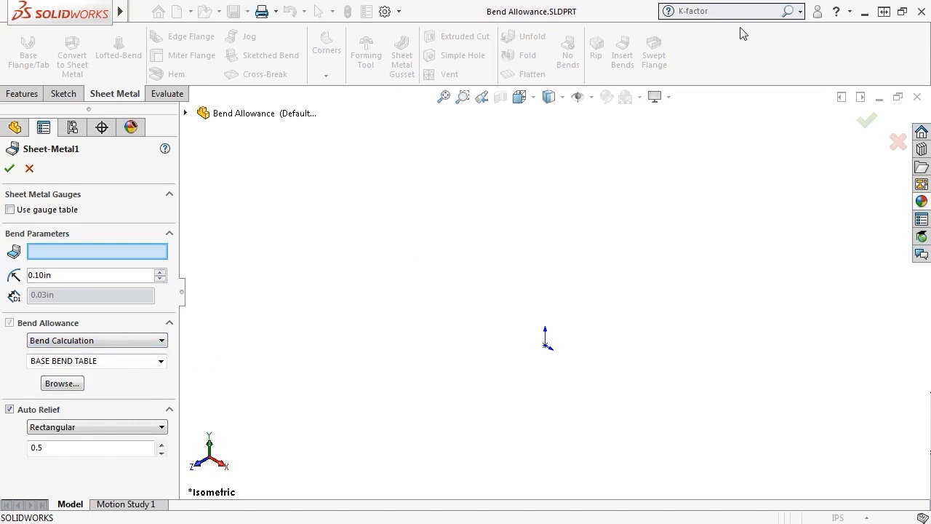
click(800, 11)
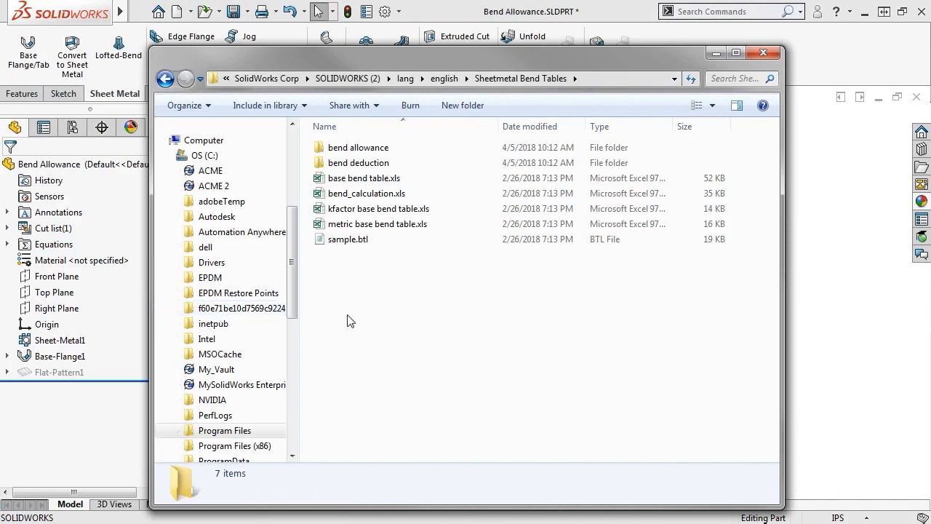
Step: Show the full path of the Sheetmetal Bend Tables folder, examine the contents of sample.btl and copy that file
click(597, 79)
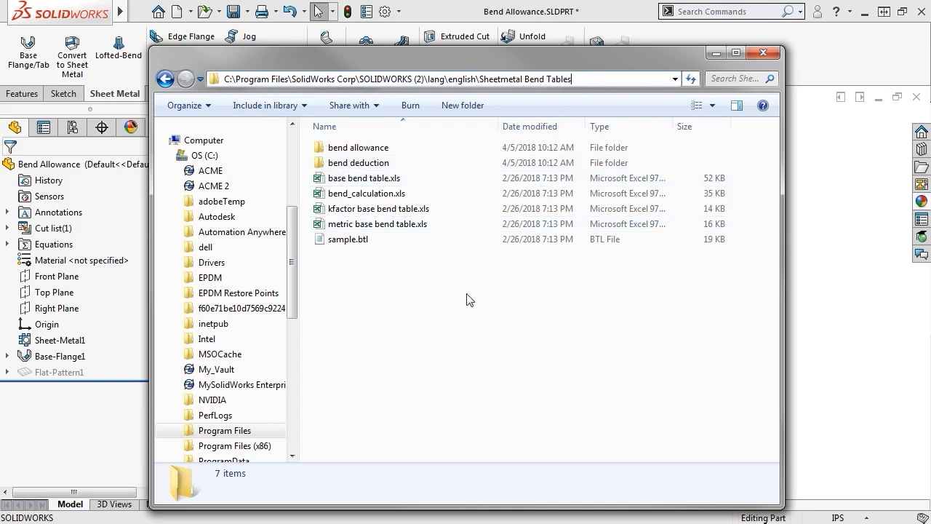
click(388, 243)
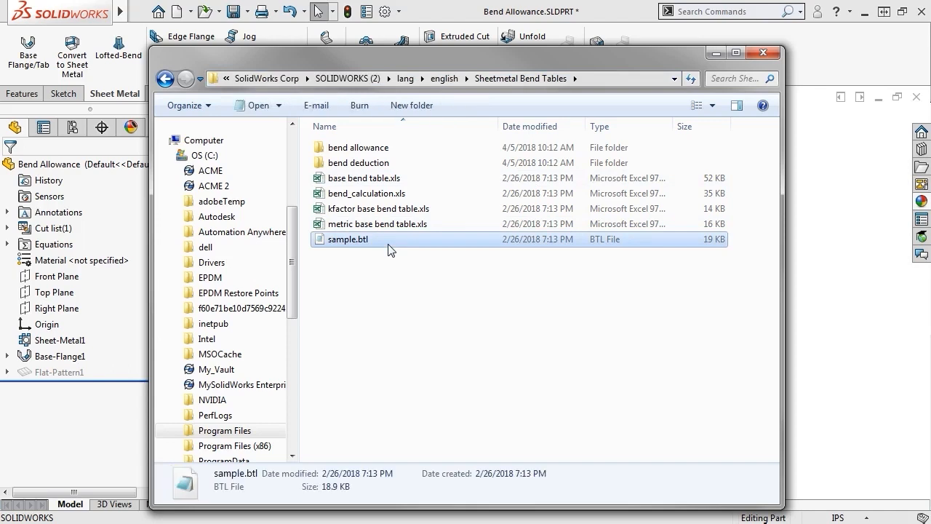
right_click(391, 249)
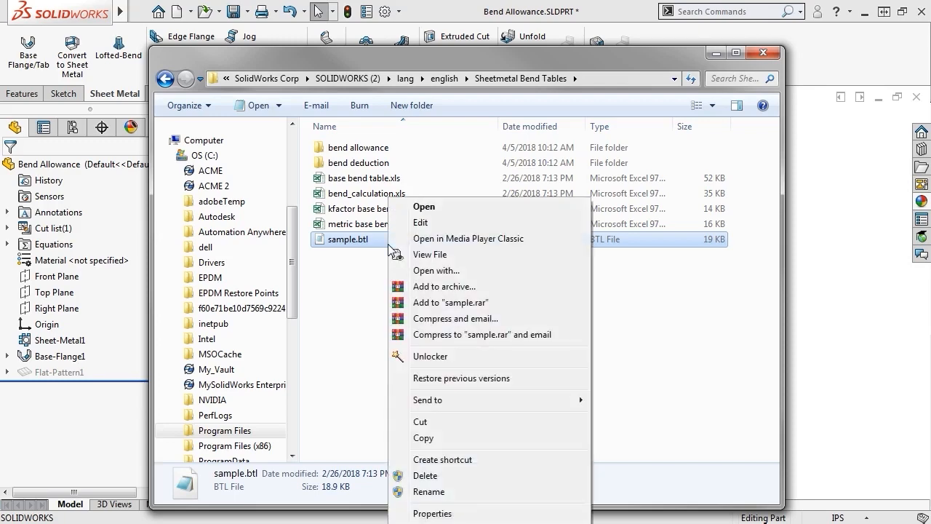
click(420, 209)
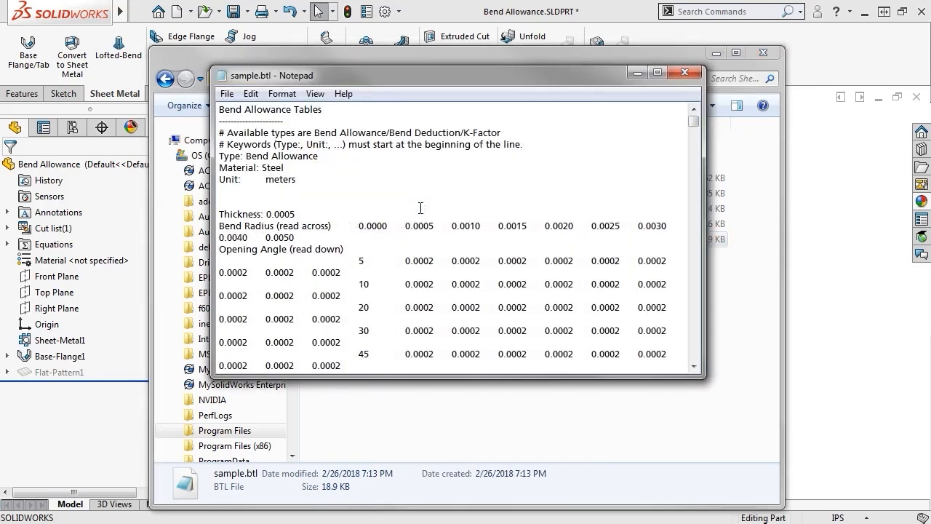
drag(694, 123, 673, 356)
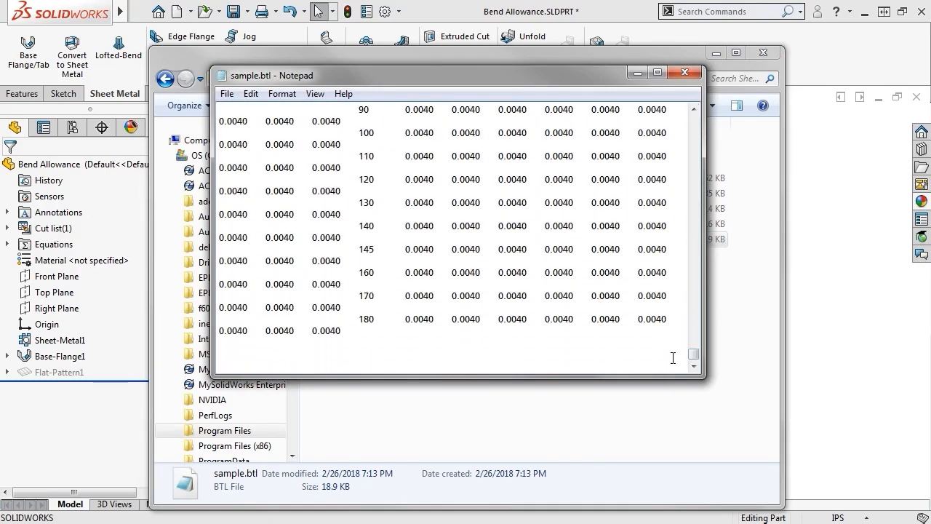
click(684, 73)
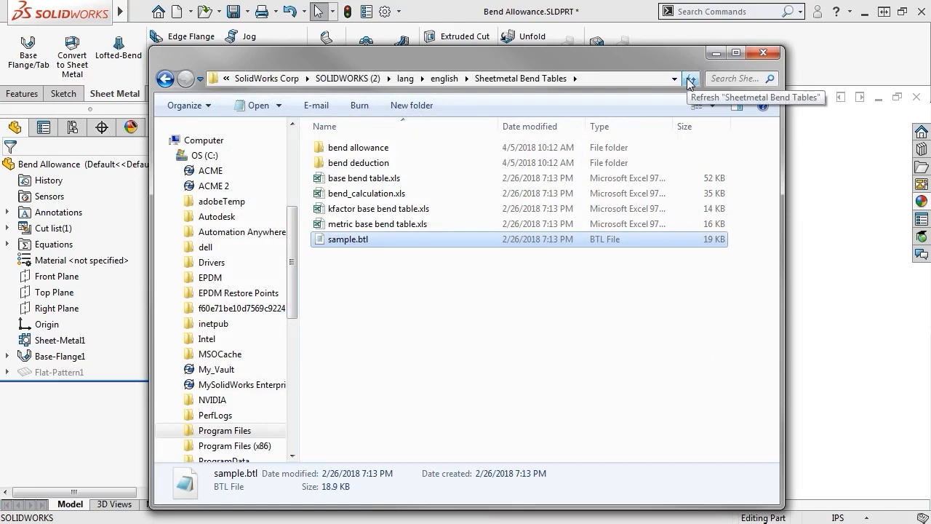
right_click(441, 244)
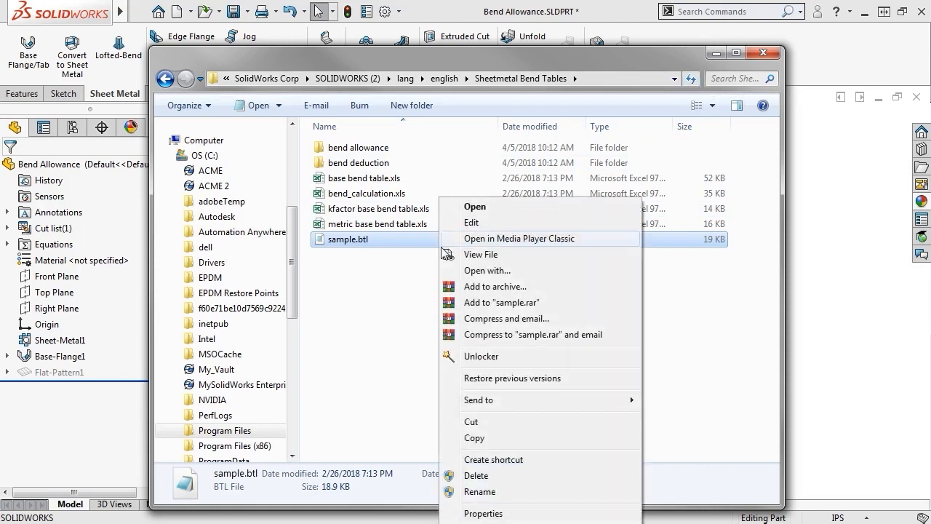
click(466, 438)
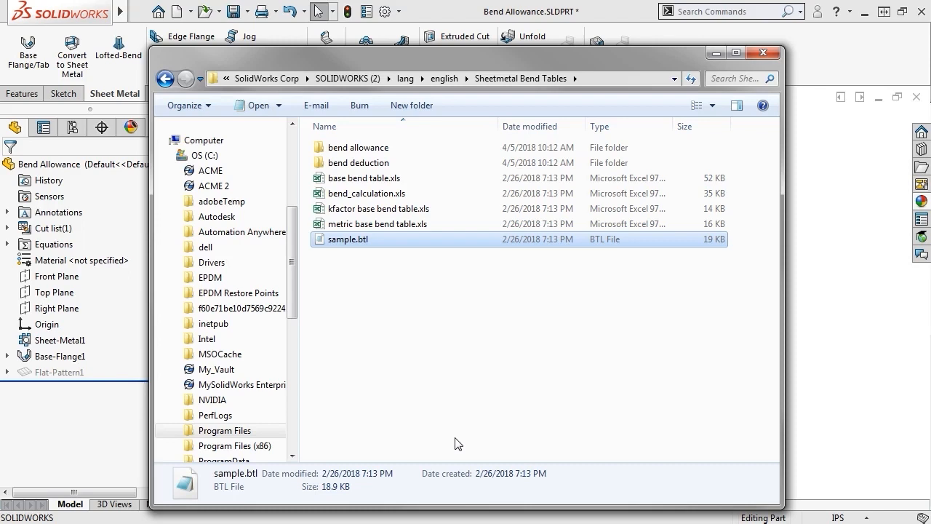
Step: Examine metric base bend table.xls and table1 - bend allowance.xls in Excel, then return to the Bend Allowance part
double_click(437, 223)
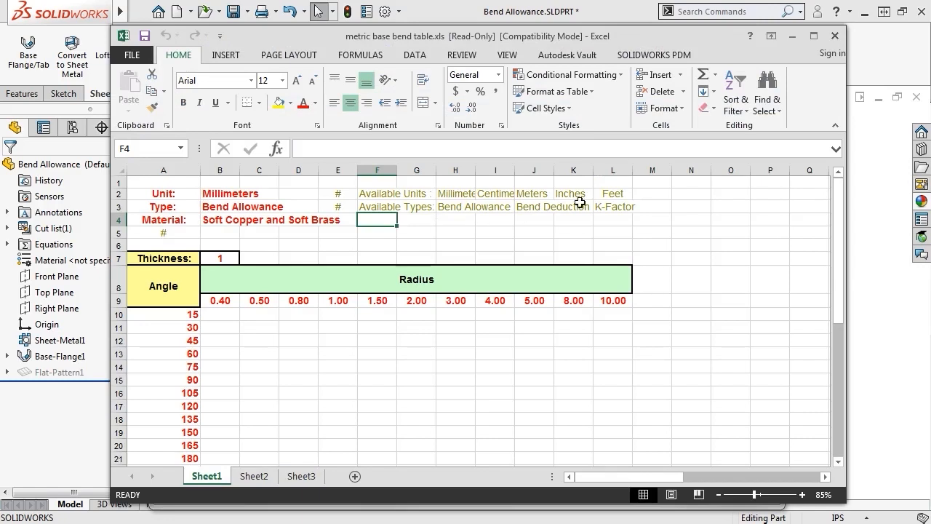
click(834, 35)
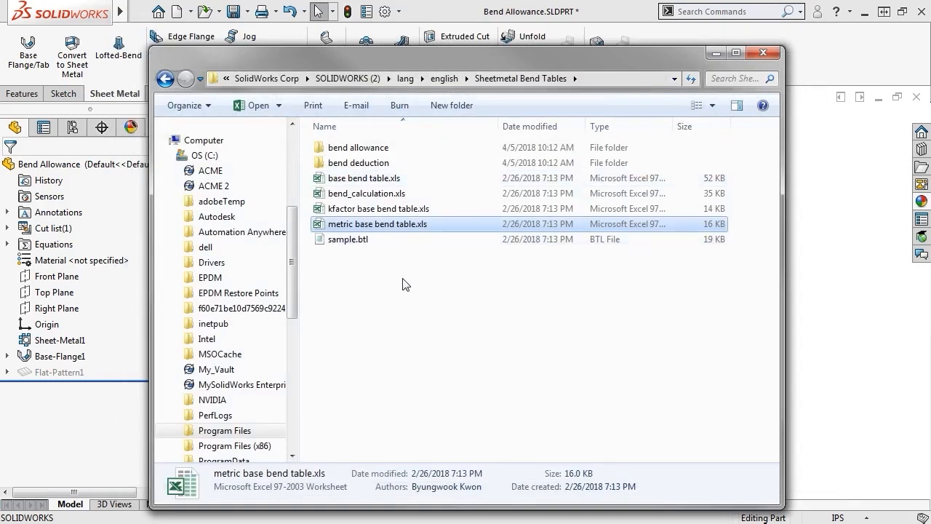
double_click(410, 149)
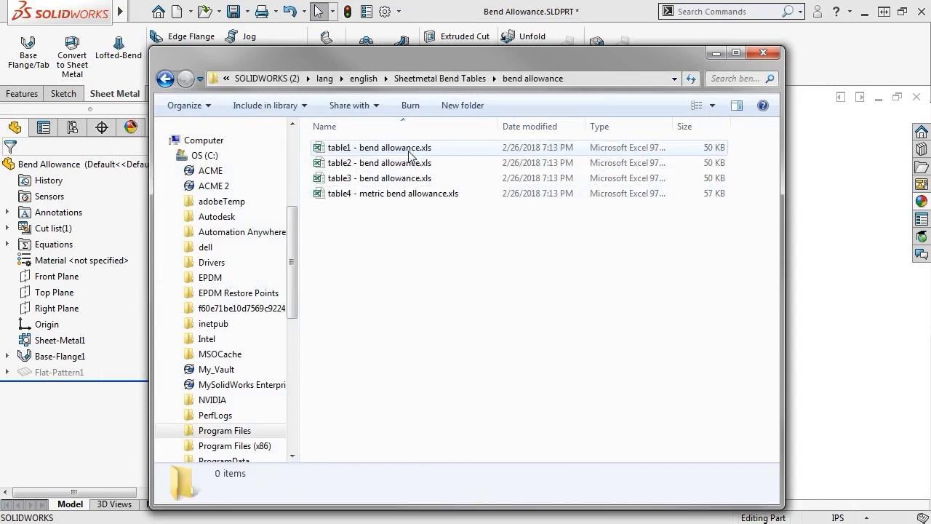
double_click(409, 148)
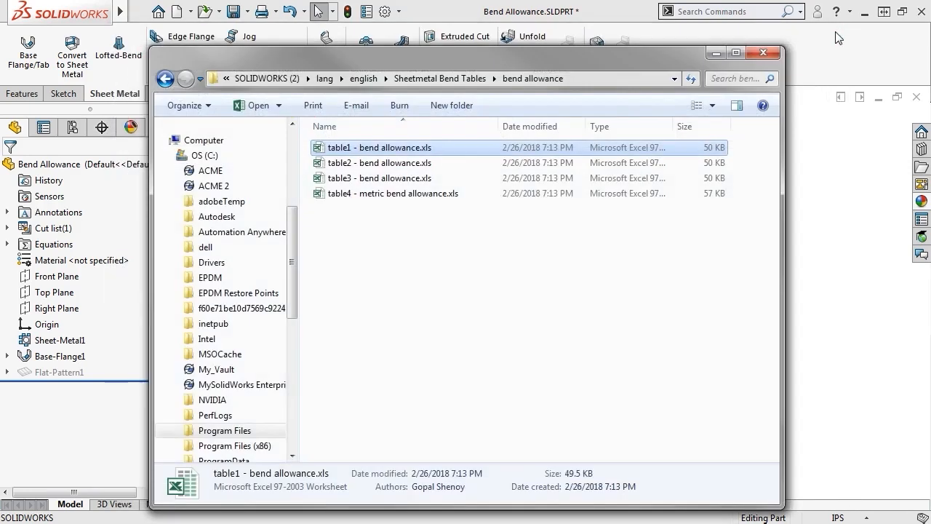
click(835, 35)
click(717, 52)
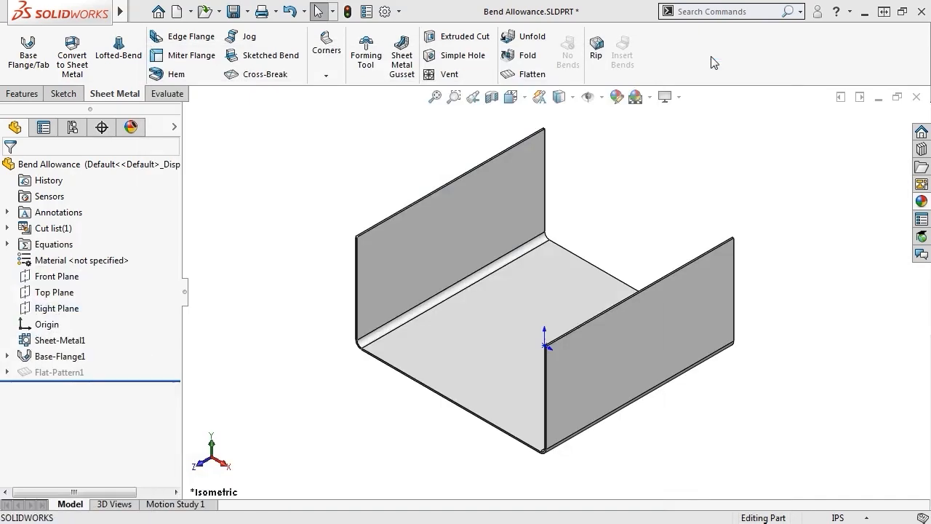
Step: Edit the Sheet-Metal1 feature and set its bend allowance type to Bend Table
click(66, 342)
click(78, 298)
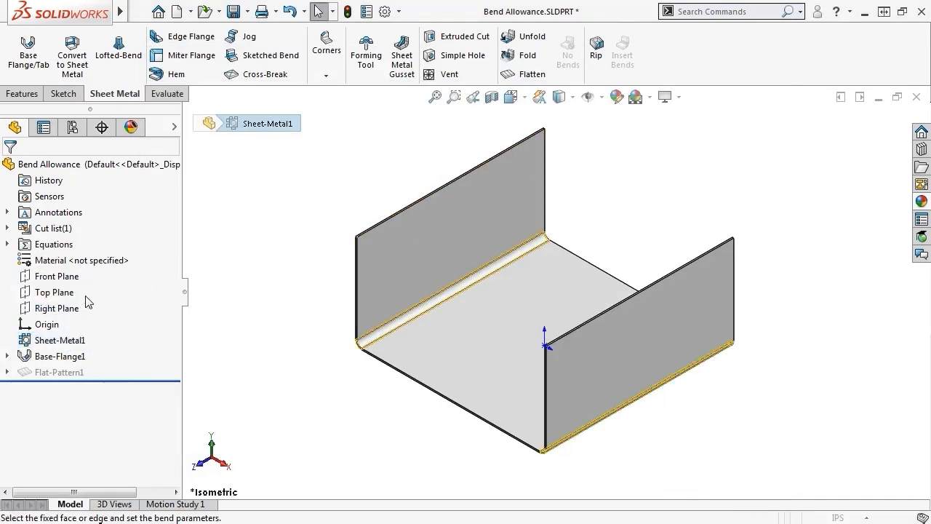
click(88, 340)
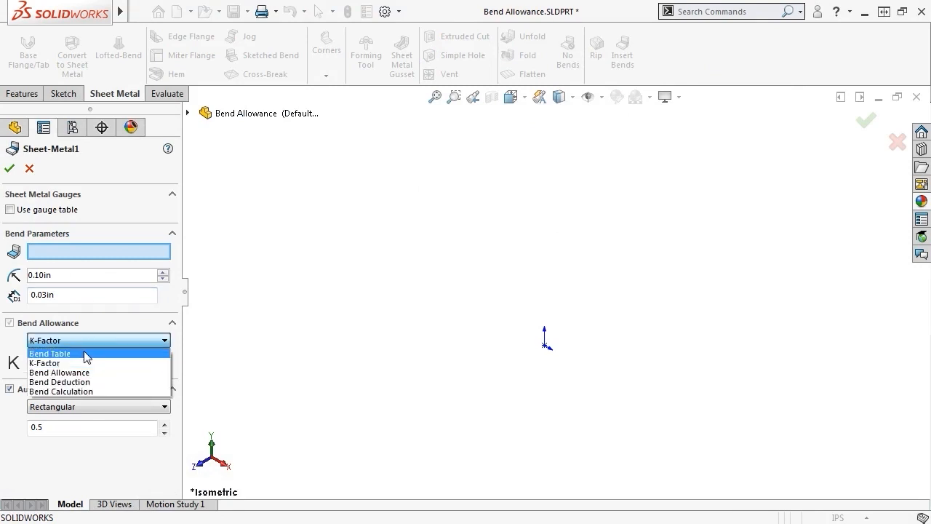
click(86, 356)
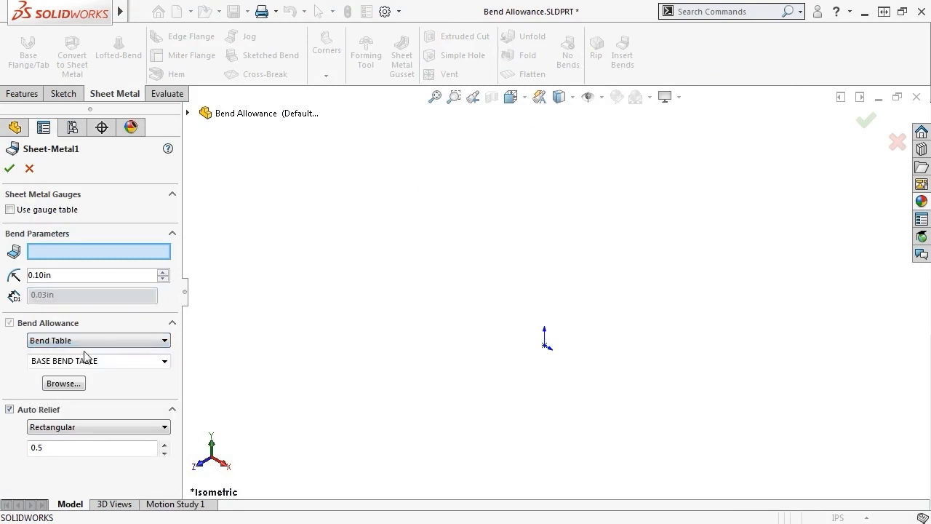
Step: Load the bend tables from the bend allowance folder, use TABLE1 - BEND ALLOWANCE, and accept the Sheet-Metal1 changes
click(71, 385)
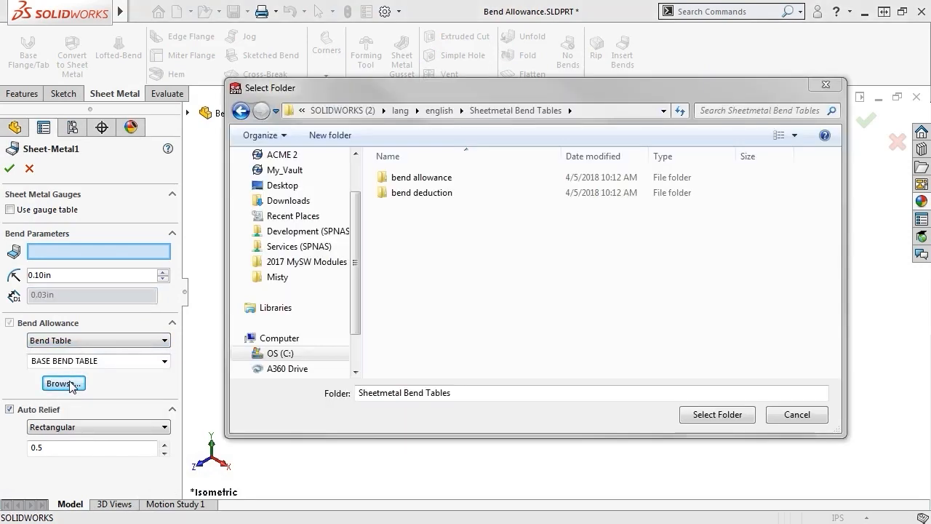
double_click(440, 180)
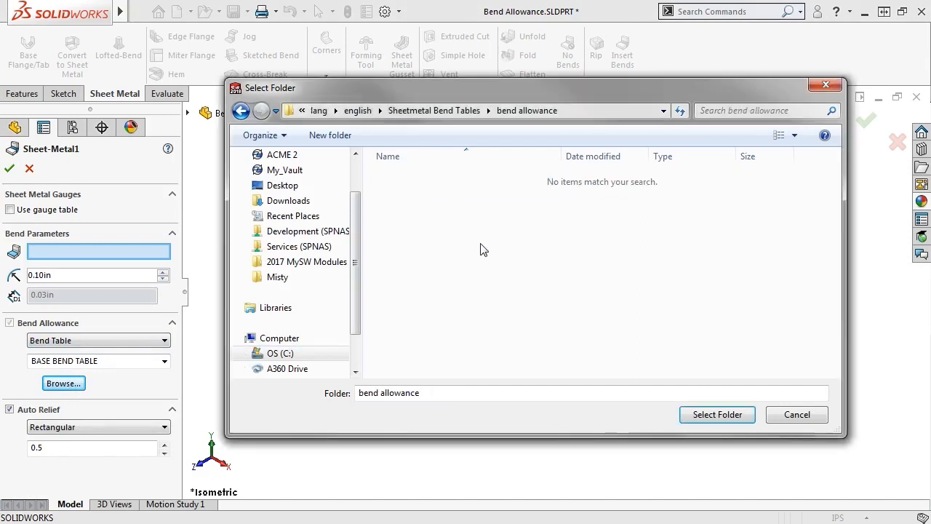
click(698, 415)
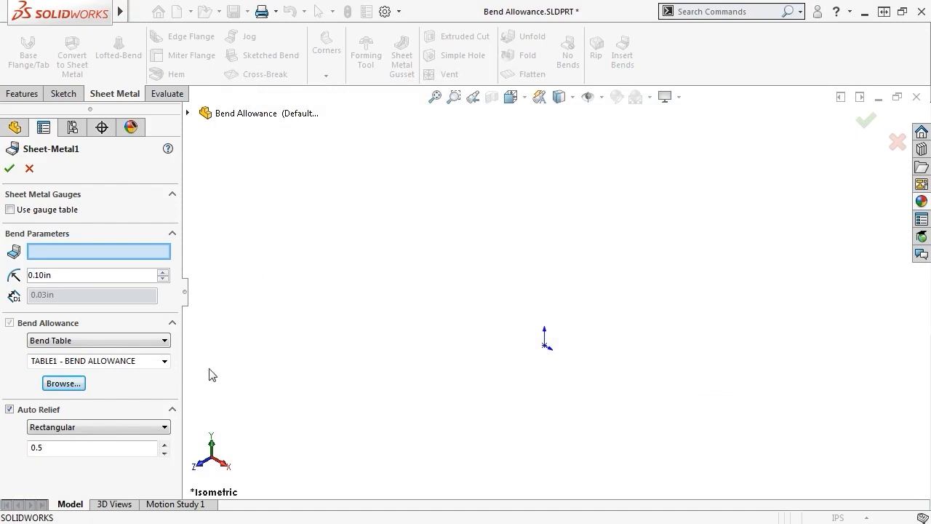
click(164, 361)
click(162, 375)
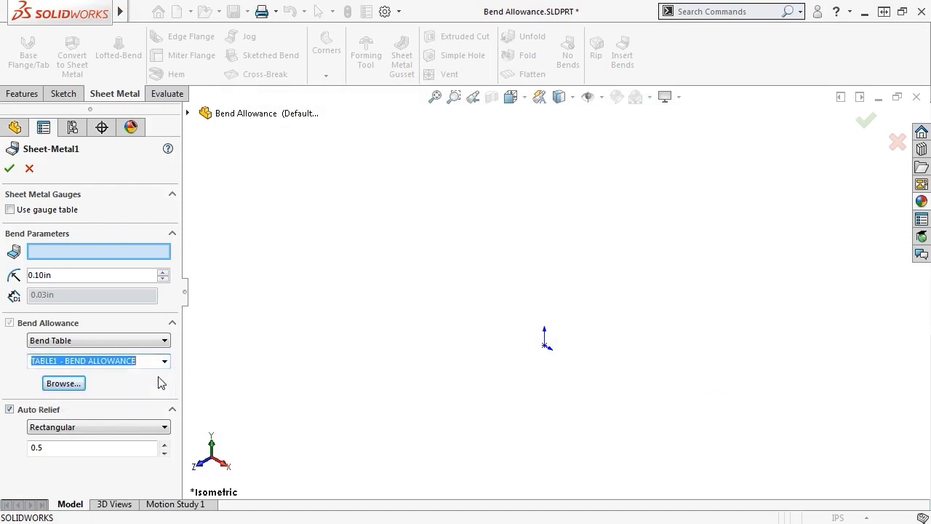
click(9, 168)
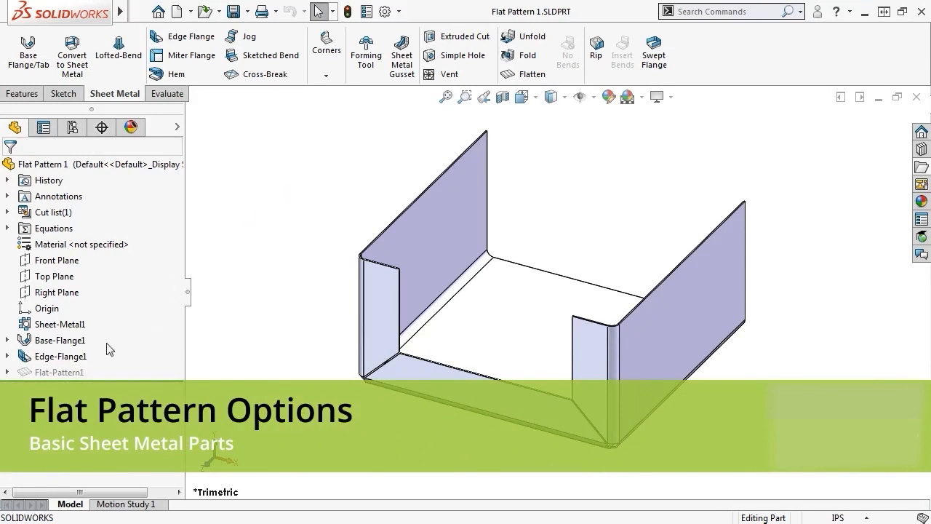
Step: Edit Flat-Pattern1 of the Flat Pattern 1 part, try flange faces as the fixed face, and reselect the large base face
click(73, 373)
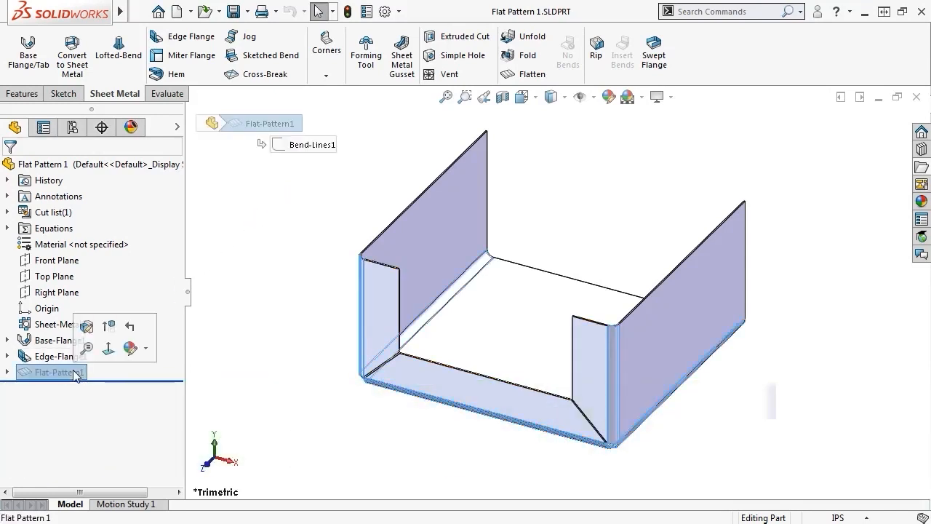
click(86, 326)
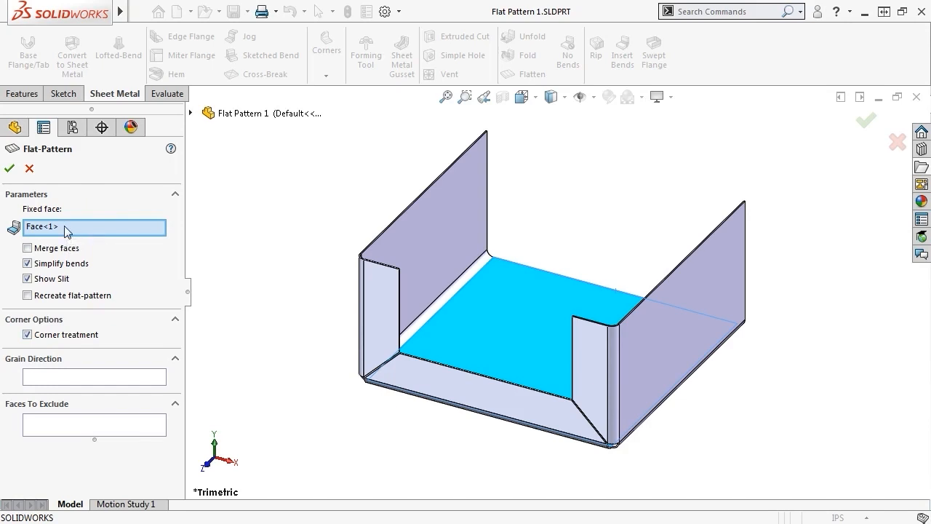
click(423, 234)
click(387, 290)
click(411, 370)
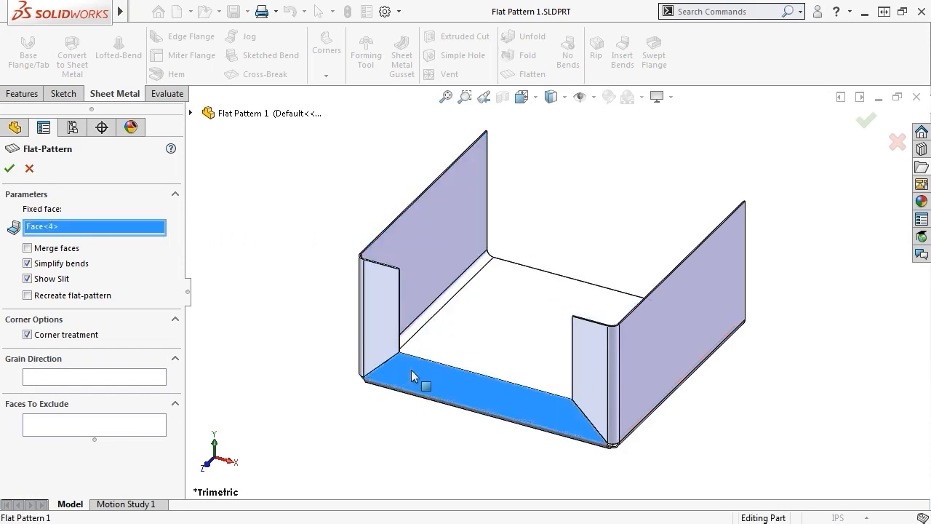
click(461, 336)
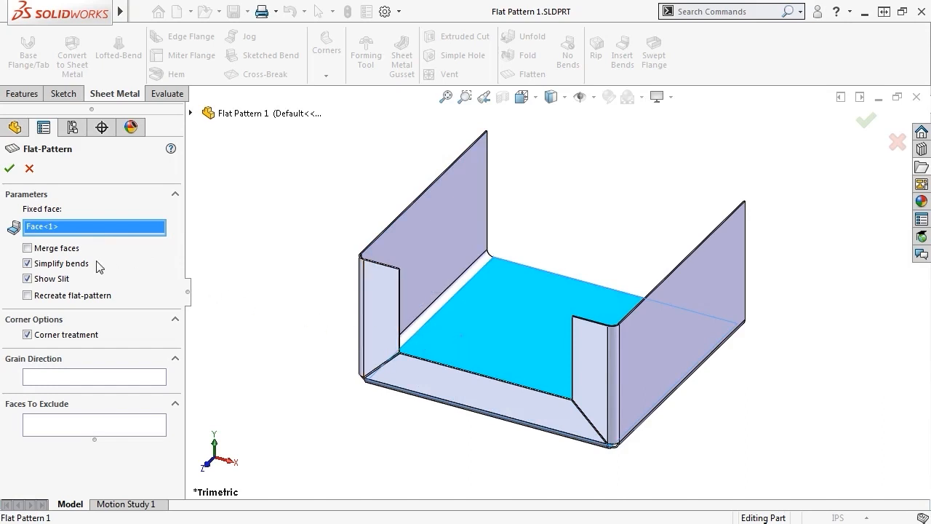
Step: Turn on Merge faces for the flat pattern, accept it, flatten the part and select the flattened face
click(27, 248)
click(9, 169)
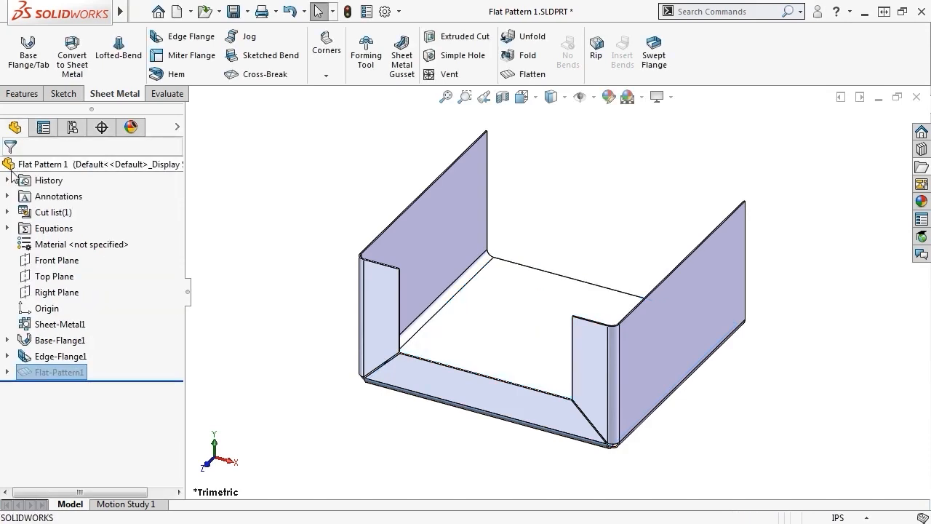
click(525, 74)
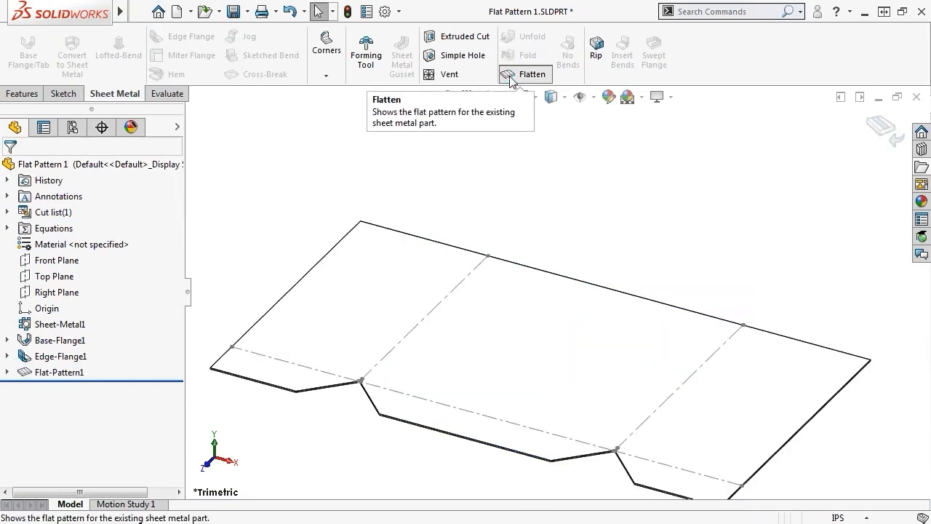
click(427, 285)
Step: Edit the flat pattern, turn off Merge faces and accept it, then select the separate flattened faces one by one
click(467, 220)
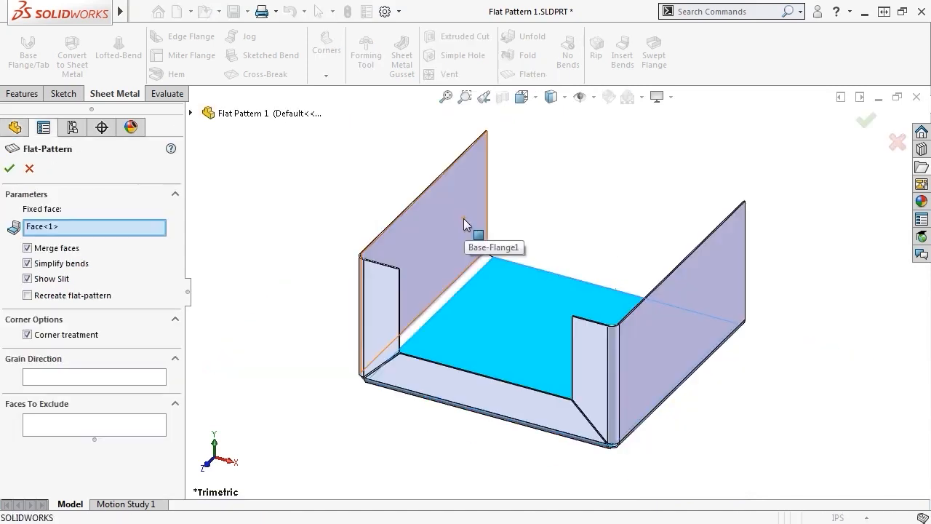
click(28, 248)
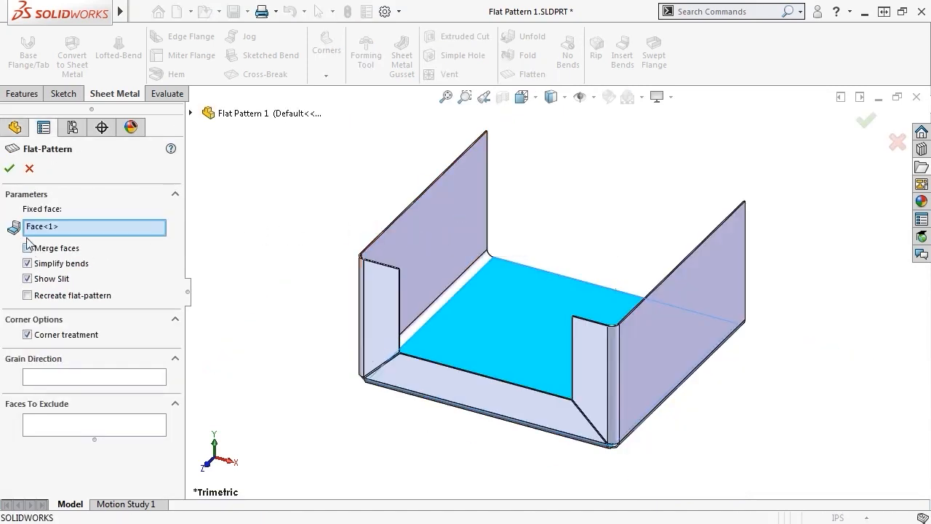
click(10, 169)
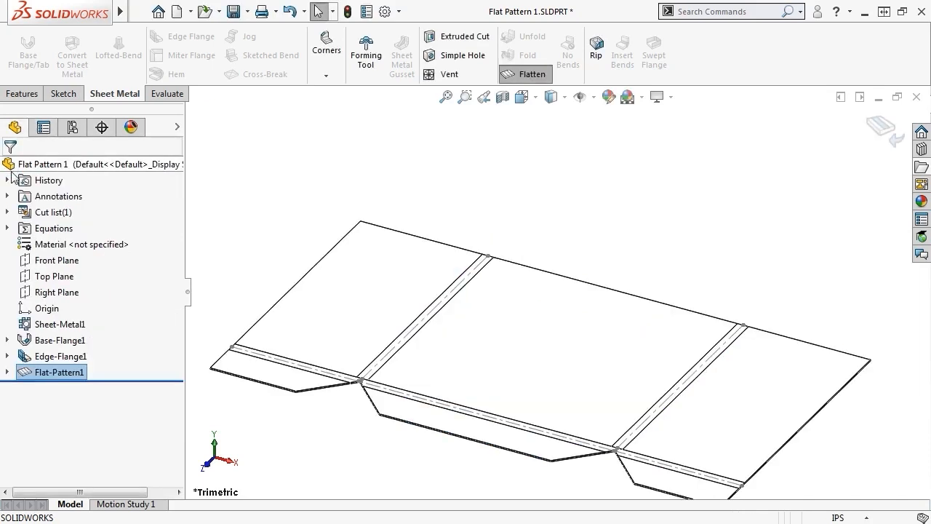
click(346, 302)
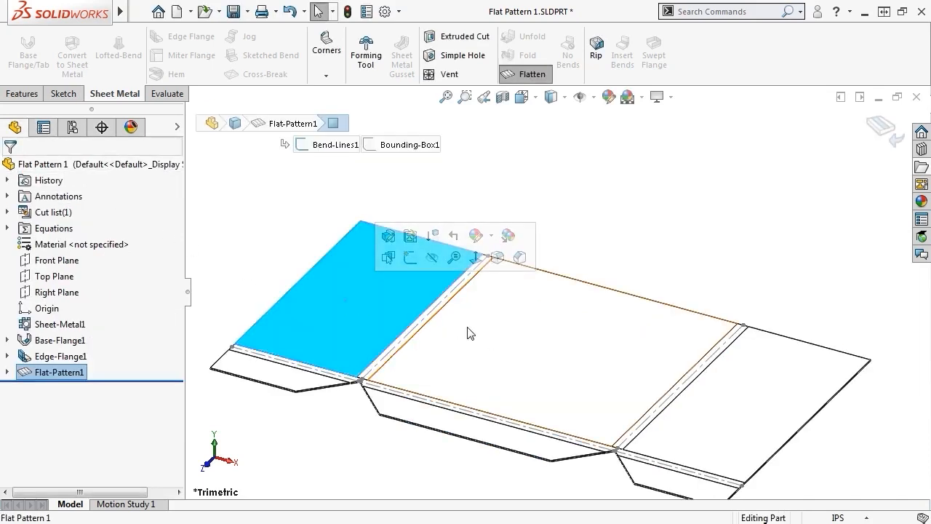
click(492, 336)
click(718, 392)
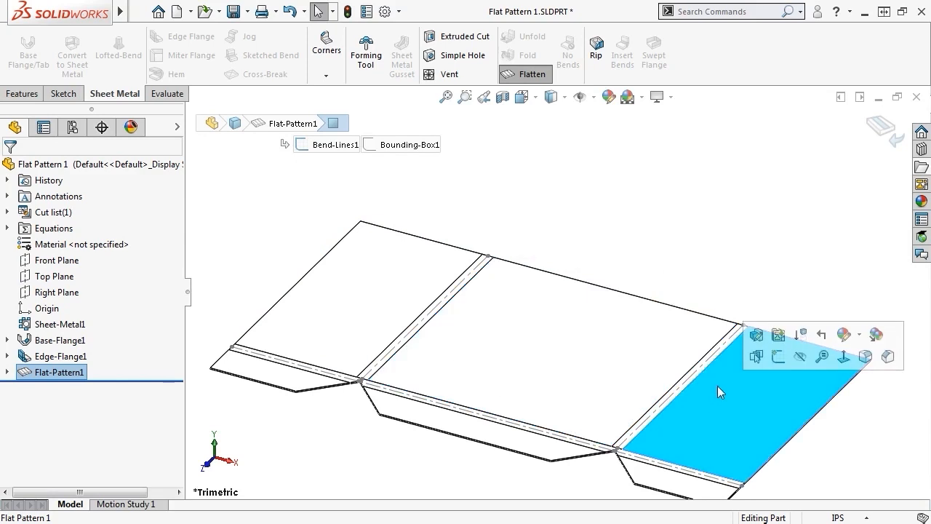
Step: Reopen the flat pattern definition from the selected face, review its Merge faces option and accept it
click(756, 335)
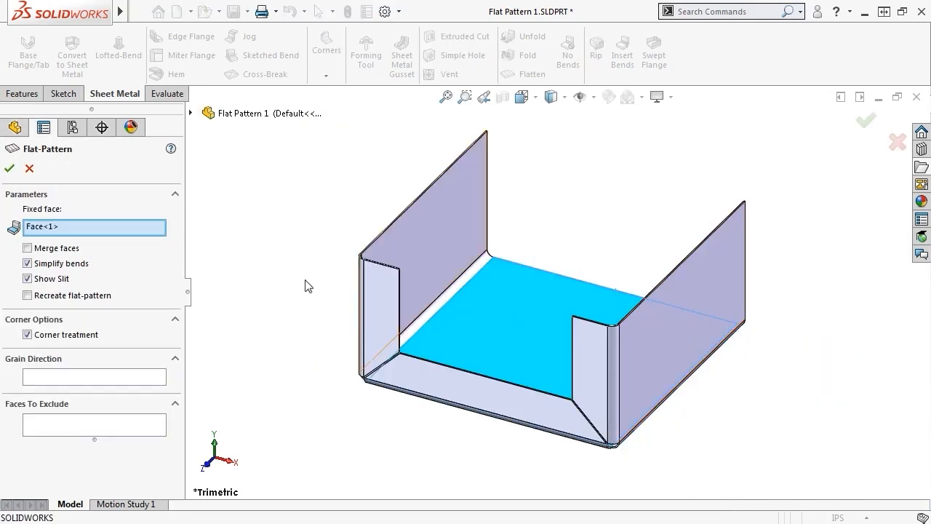
click(27, 248)
click(9, 168)
Step: Switch to the Flat Pattern 2 part, turn off Simplify bends in its Flat-Pattern1 feature and accept
key(ctrl+Tab)
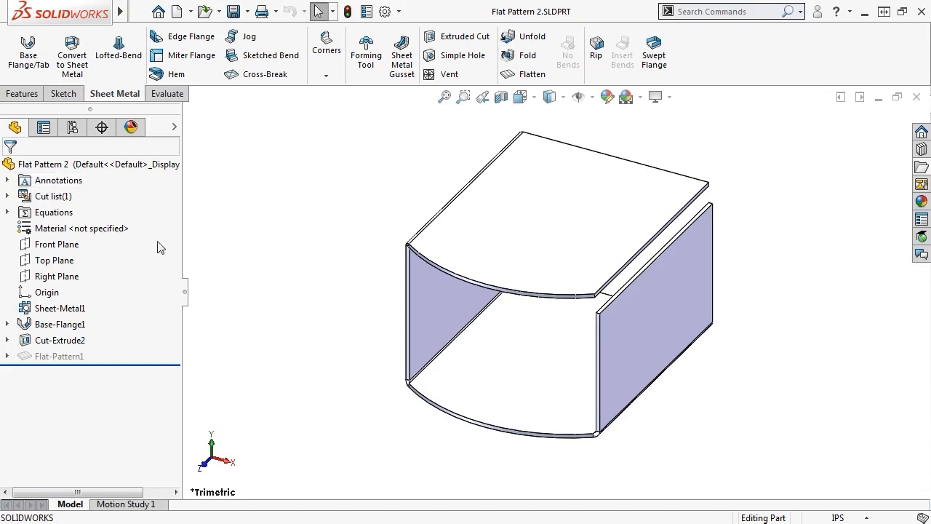
scroll(406, 393, down, 5)
scroll(469, 343, down, 3)
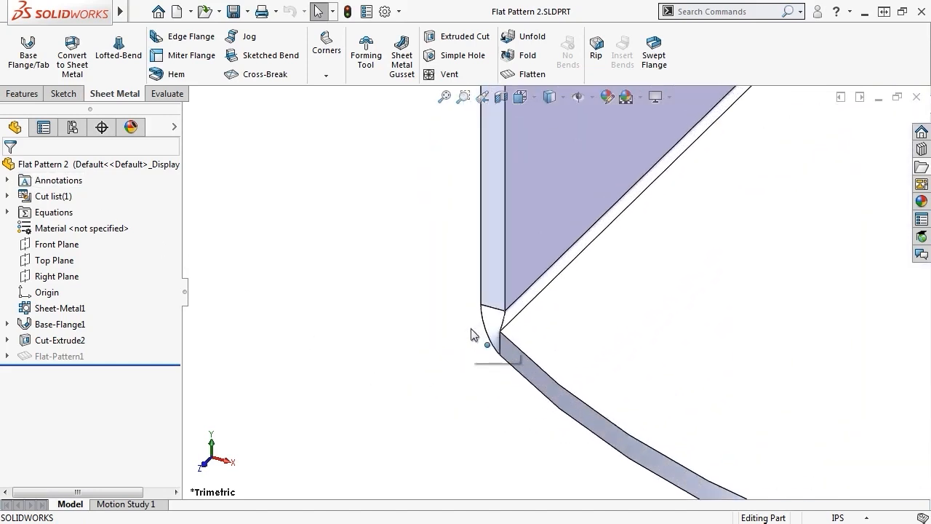
click(78, 357)
click(86, 319)
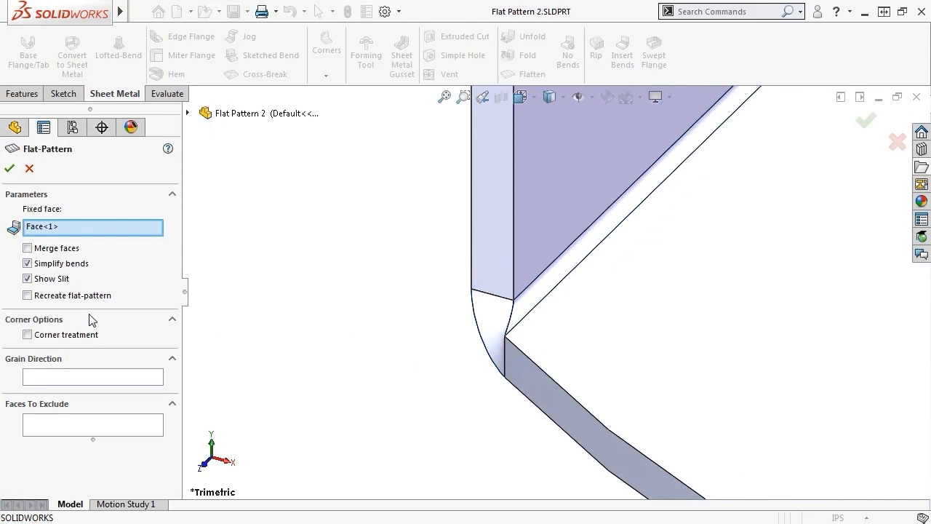
click(27, 263)
click(10, 168)
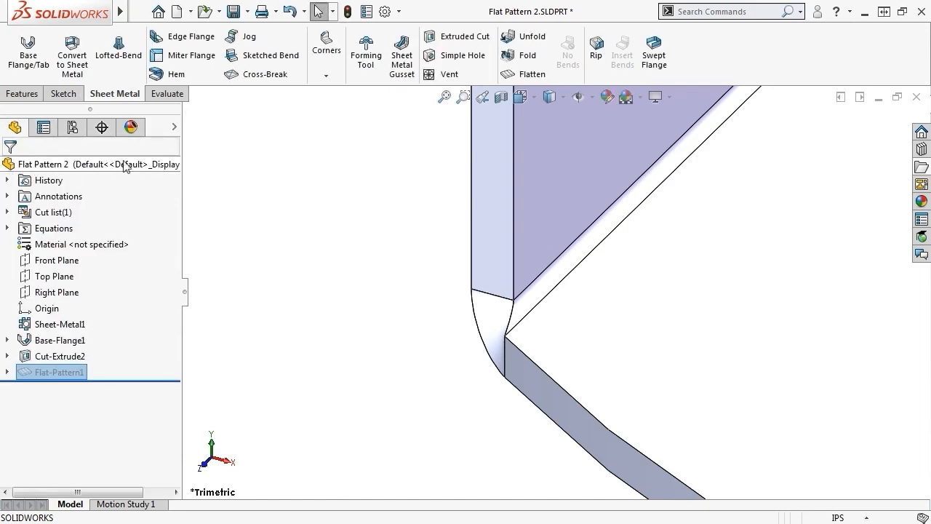
Step: Flatten the Flat Pattern 2 part and examine the bend region's edge close up in isometric view
click(511, 80)
key(ctrl+7)
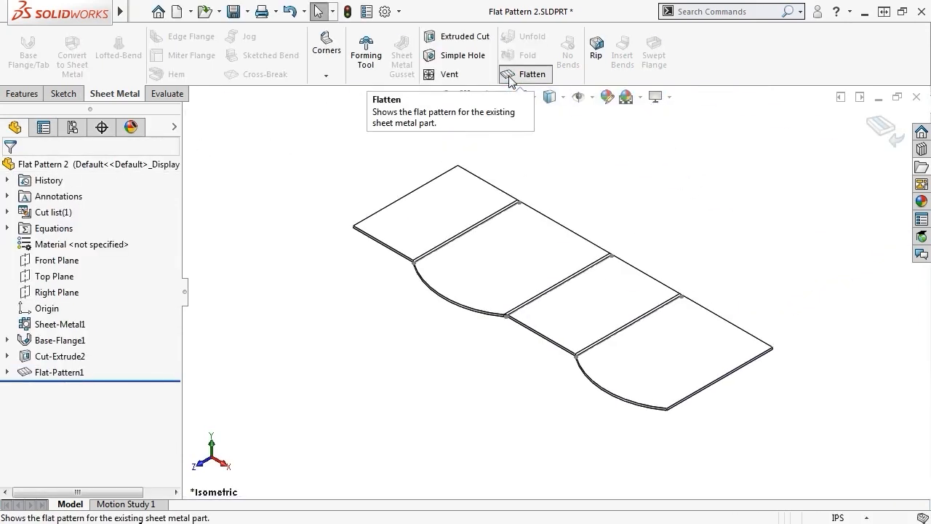
scroll(509, 314, down, 10)
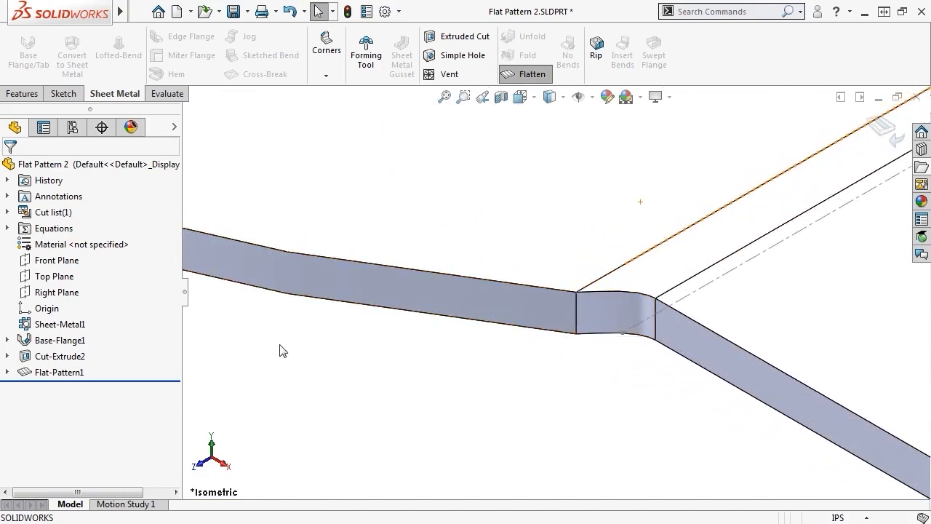
Step: Edit Flat-Pattern1 of the flattened part, turn on Simplify bends and accept the change
click(73, 372)
click(87, 327)
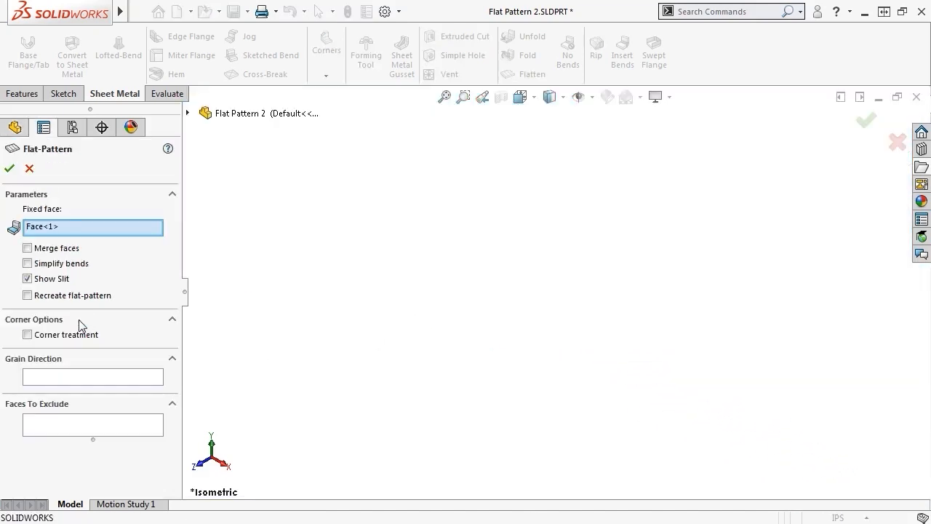
click(9, 168)
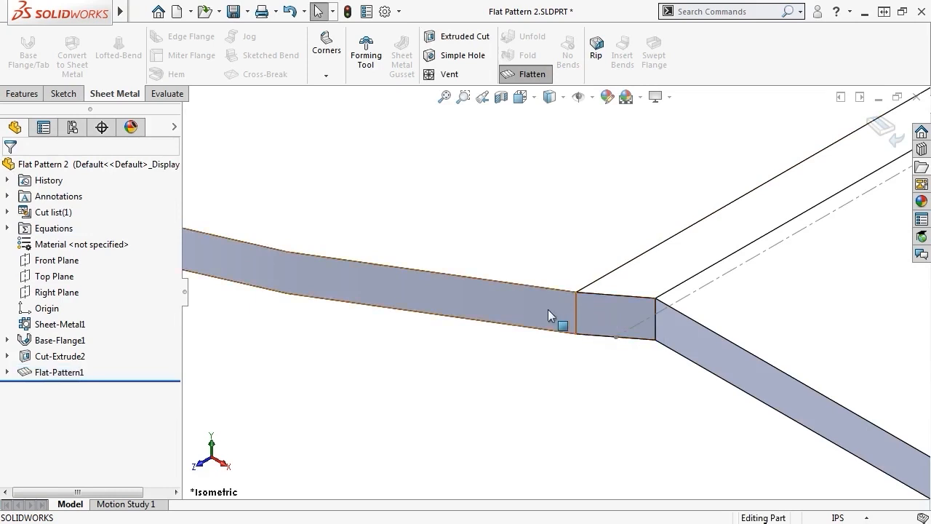
Step: Reopen the flat pattern definition to view the Show Slit option, and cancel without changing anything
click(73, 371)
click(88, 336)
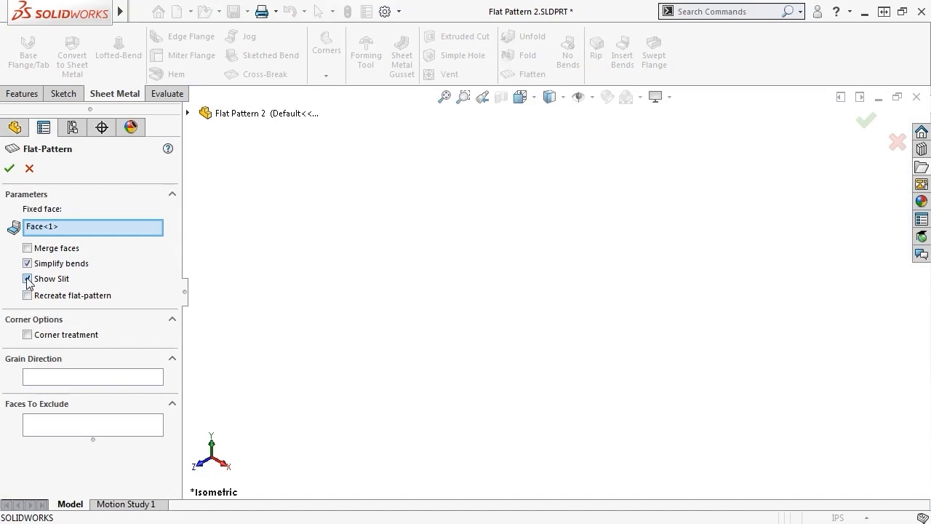
click(30, 168)
Step: Switch back to the Flat Pattern 1 part and turn off Corner treatment in its Flat-Pattern1 feature
key(ctrl+Tab)
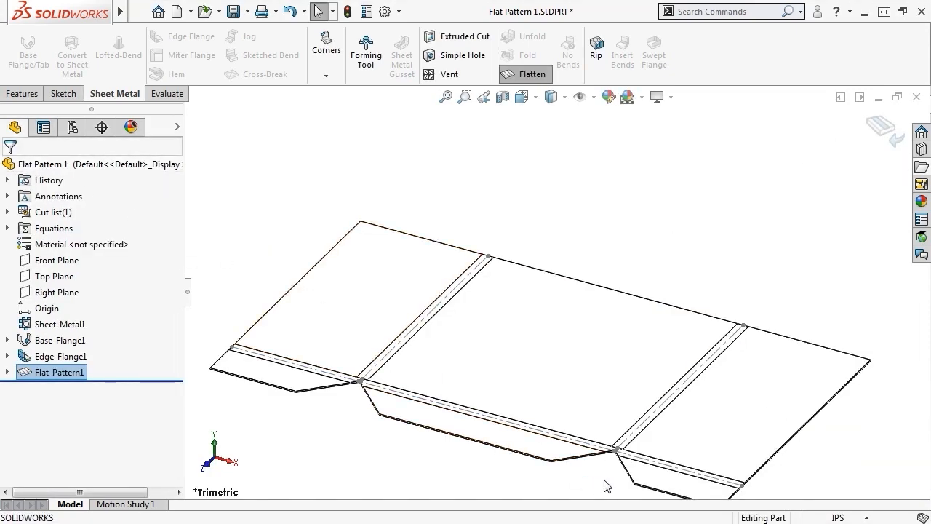
scroll(606, 486, down, 5)
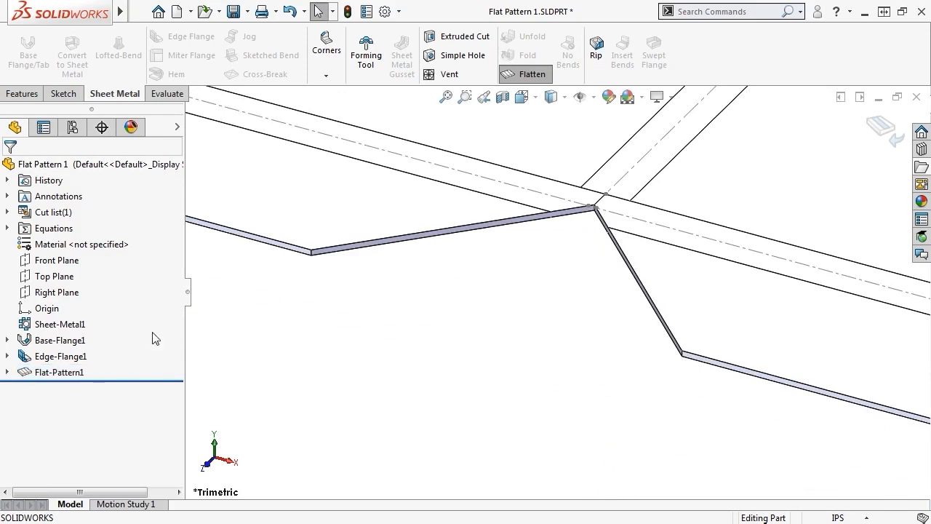
click(62, 372)
click(77, 326)
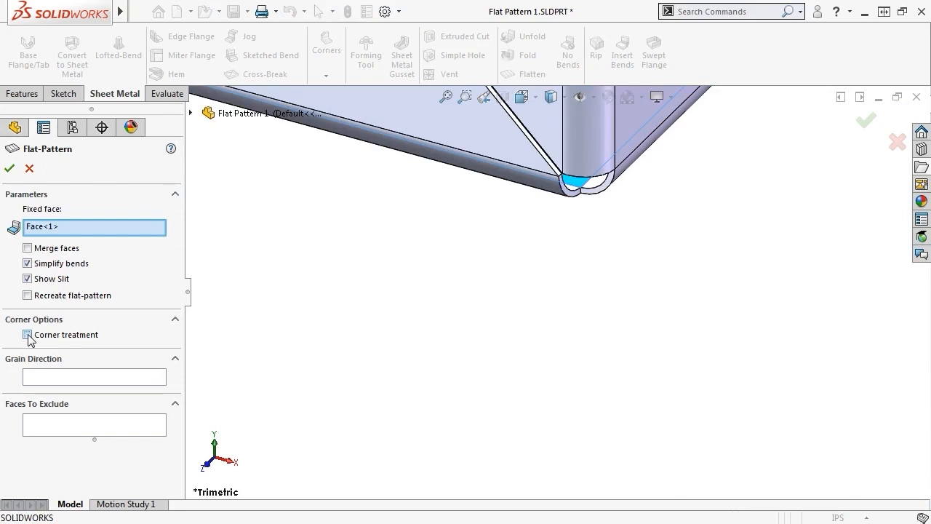
click(10, 169)
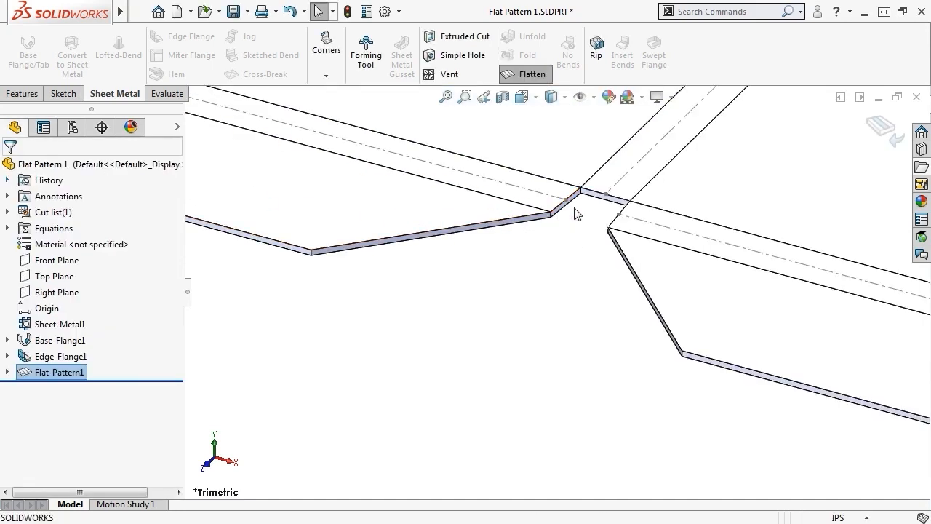
Step: Edit Flat-Pattern1 again, view the Grain Direction and Faces To Exclude selections, and accept it with both left empty
click(60, 373)
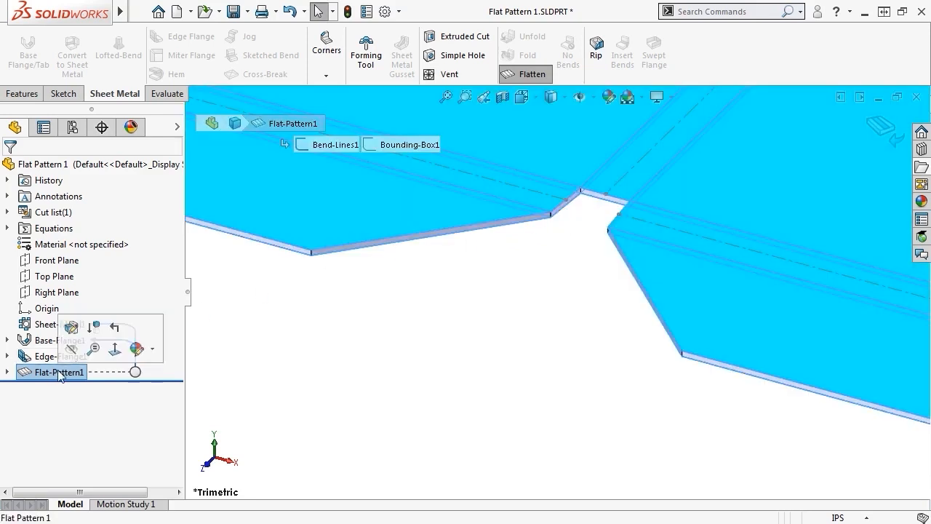
click(70, 327)
click(69, 376)
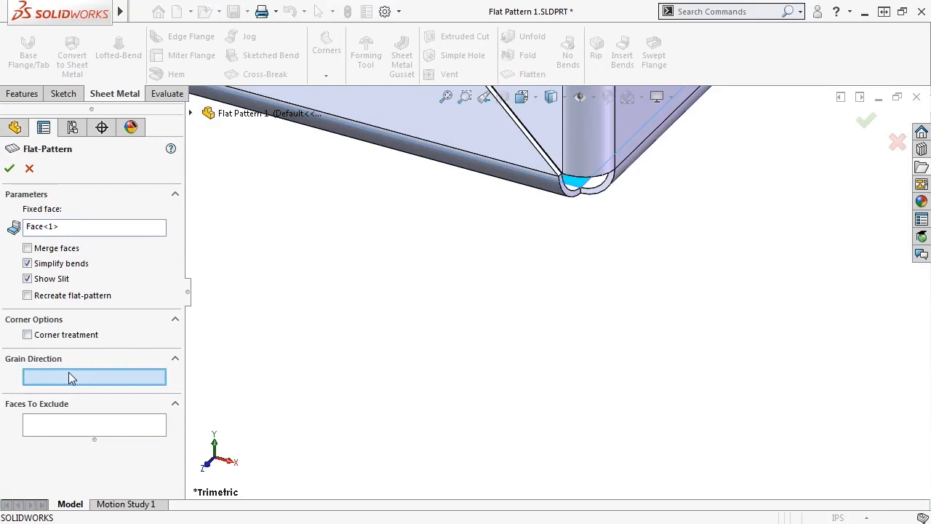
click(85, 427)
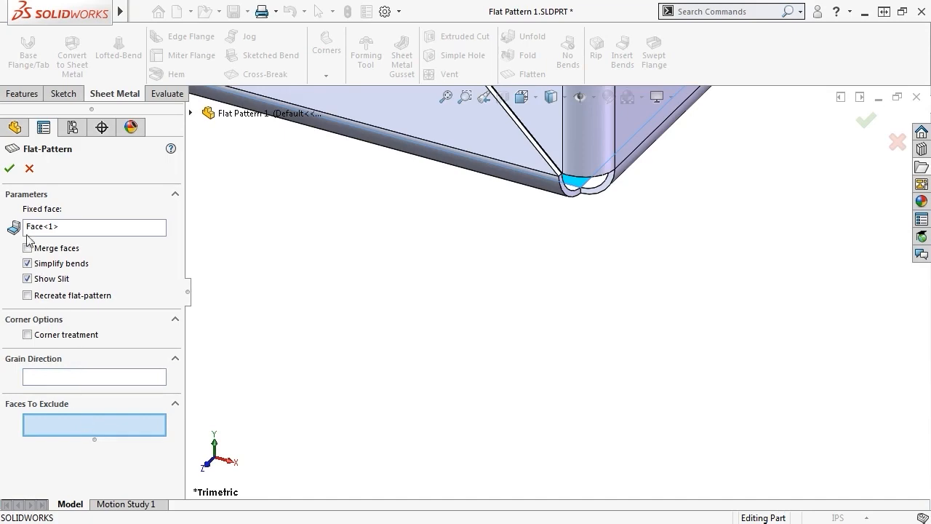
click(9, 168)
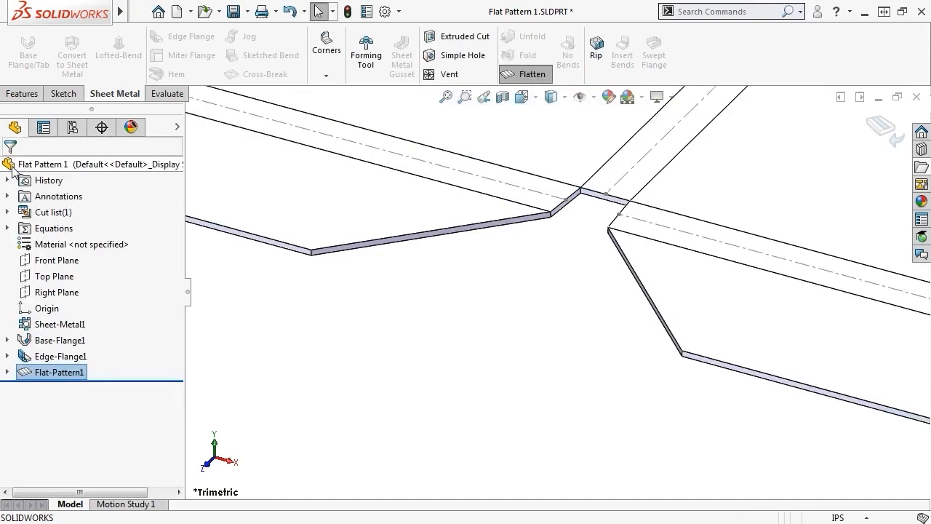
Step: Switch to the Flat Pattern 3 part and try to flatten it, dismissing the error report
key(ctrl+Tab)
key(ctrl+Tab)
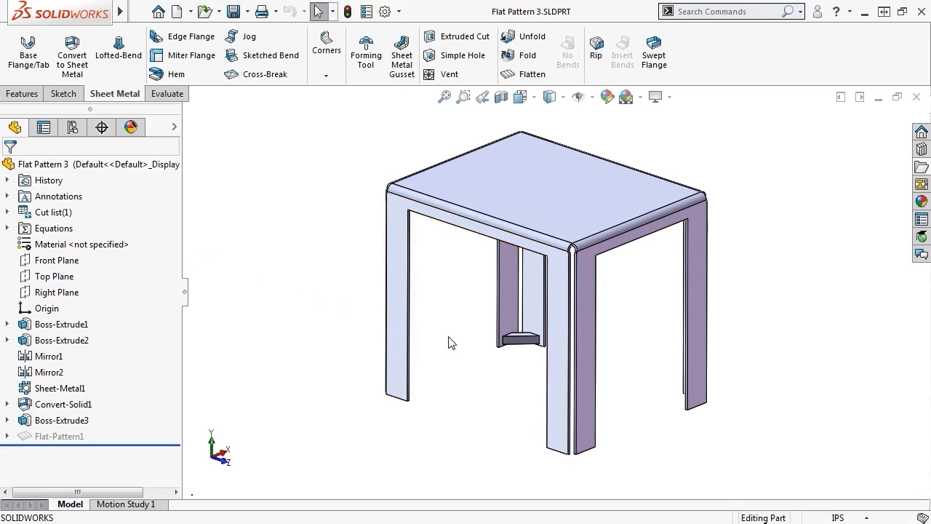
scroll(513, 349, down, 6)
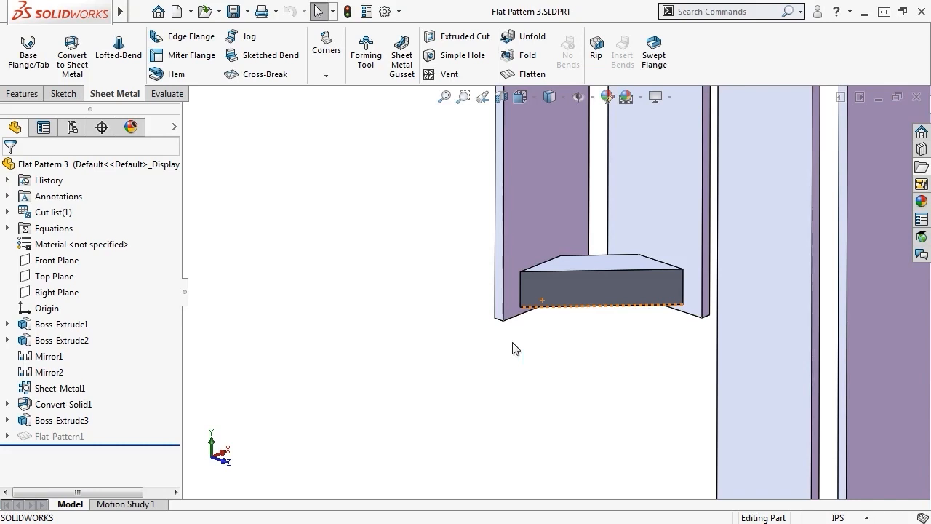
click(518, 74)
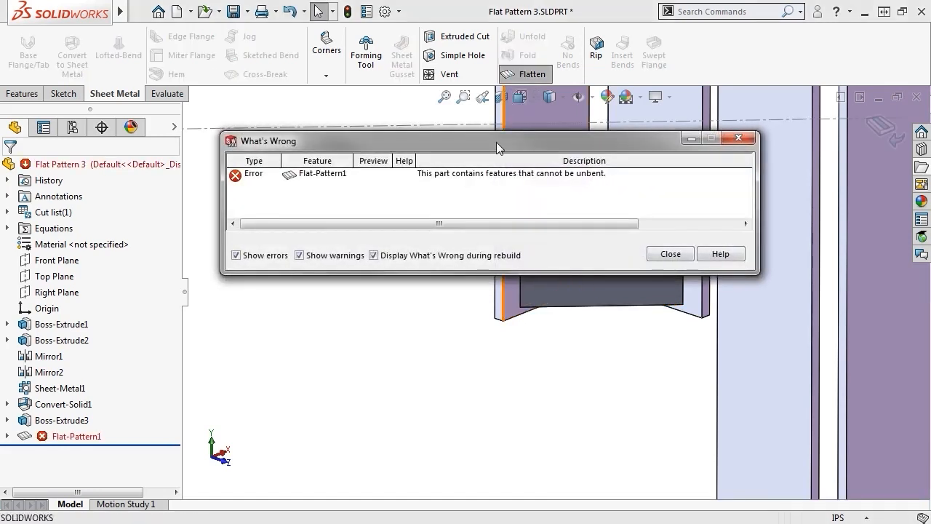
click(663, 254)
Step: Edit Flat-Pattern1, add the faces of the small brace between the leg flanges to Faces To Exclude, and accept
click(44, 436)
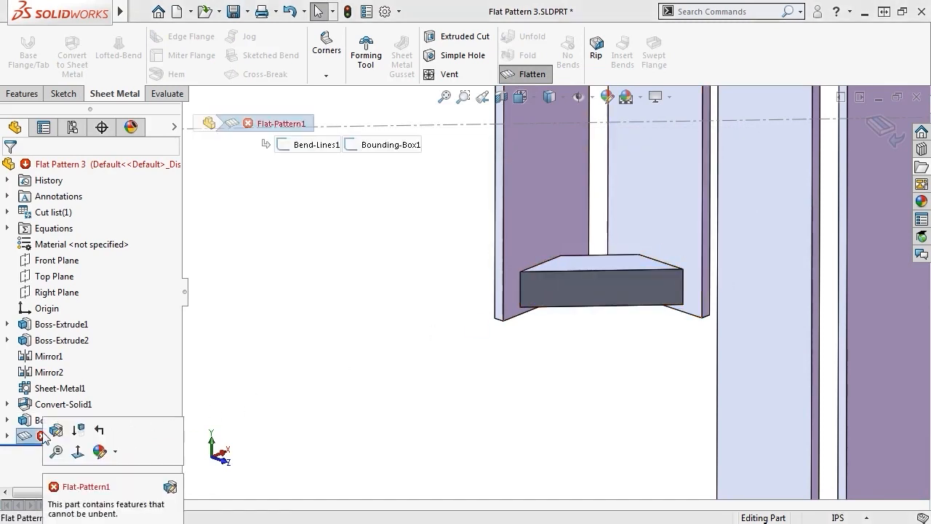
click(55, 430)
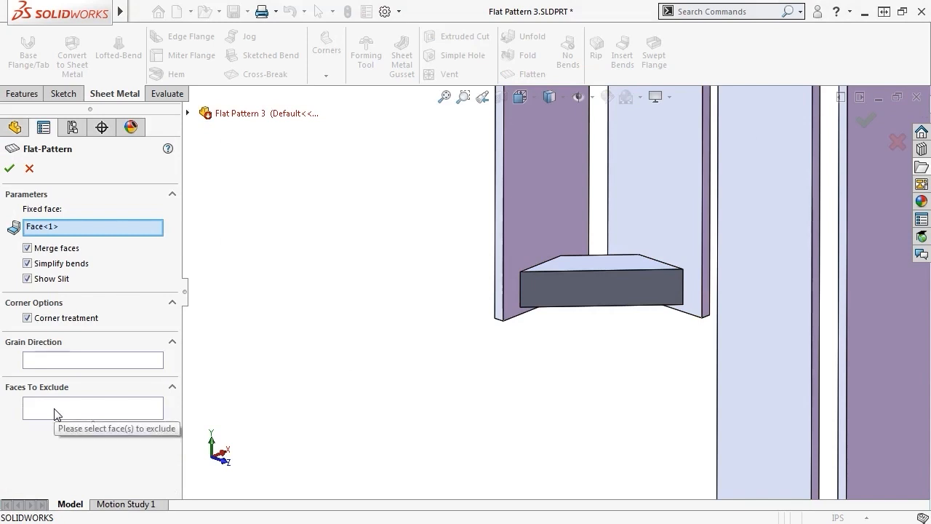
click(54, 409)
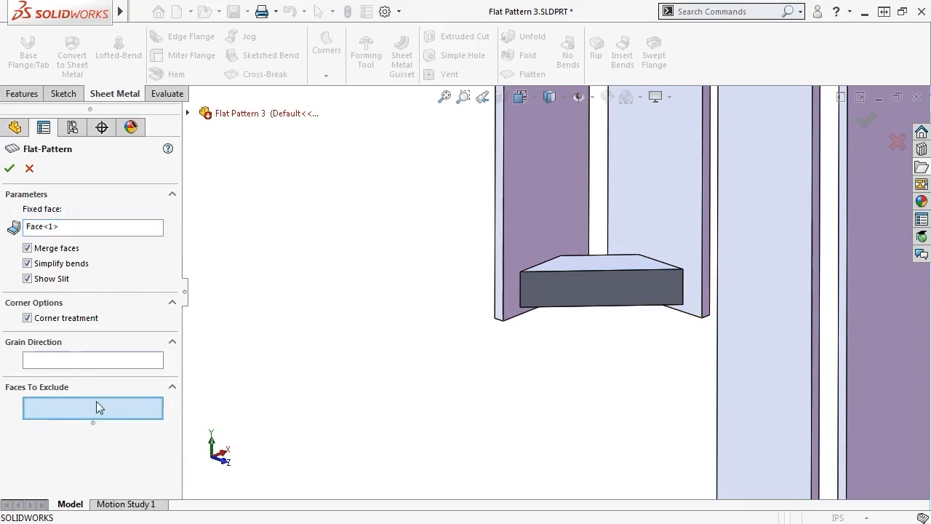
click(533, 289)
click(578, 263)
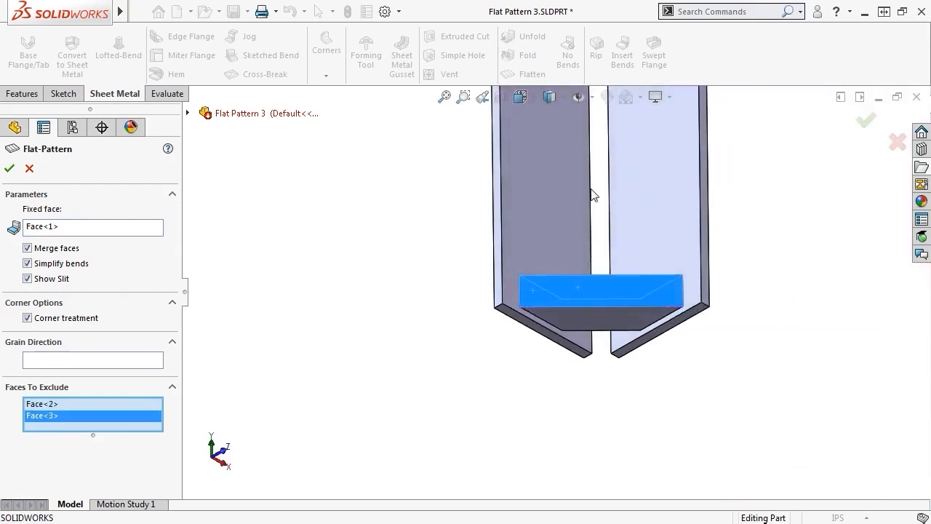
click(596, 320)
middle_drag(595, 321, 424, 272)
click(631, 311)
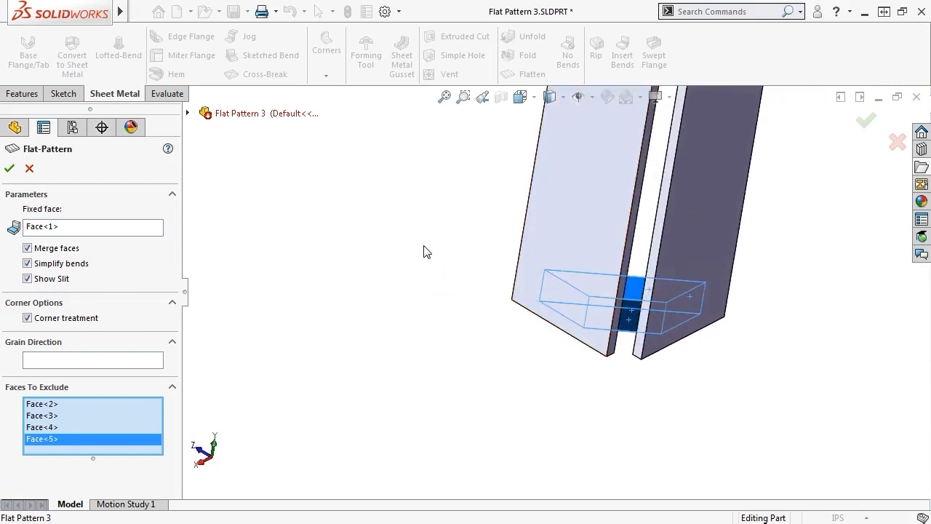
click(9, 168)
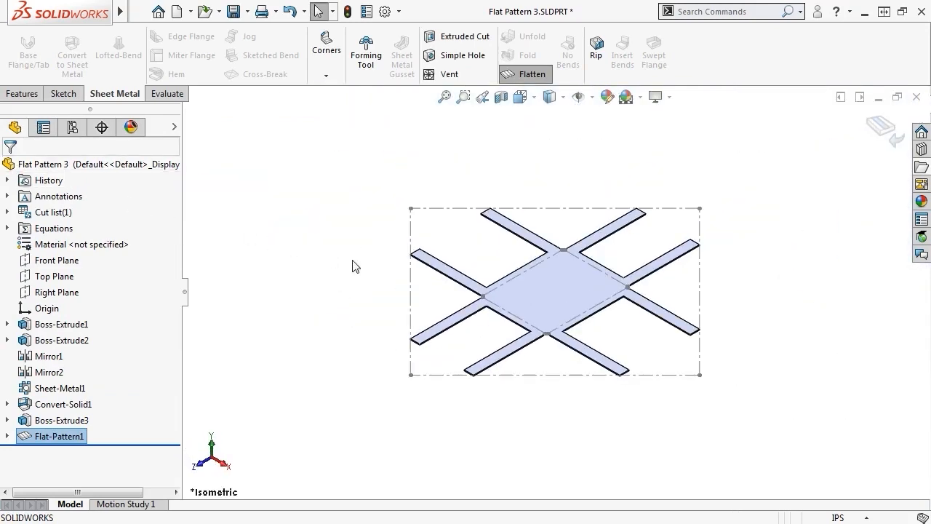
Step: Return the Flat Pattern 3 table part to its folded state and inspect the brace on its leg
click(521, 76)
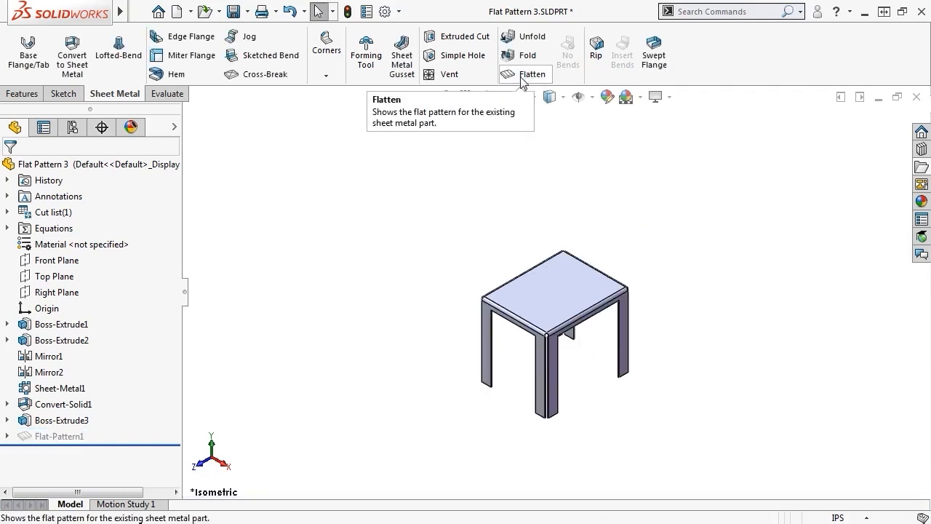
middle_drag(577, 357, 313, 361)
scroll(565, 376, down, 5)
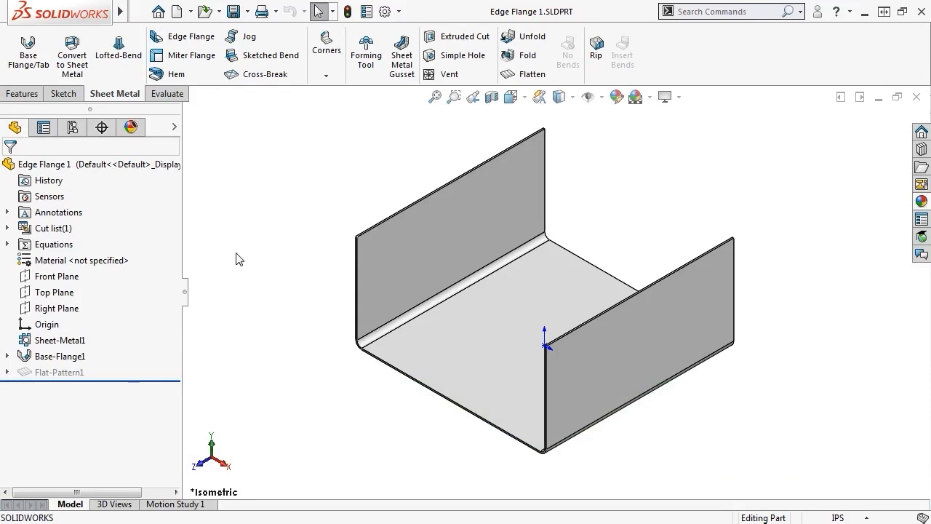
Step: Start an edge flange on the base's open front edge, bent upward to a height of about 1.21 in
click(201, 42)
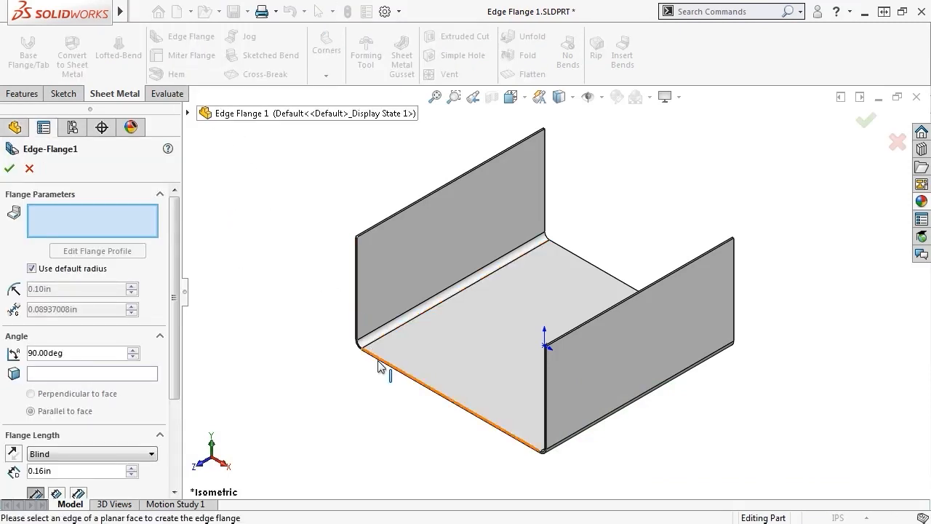
key(Escape)
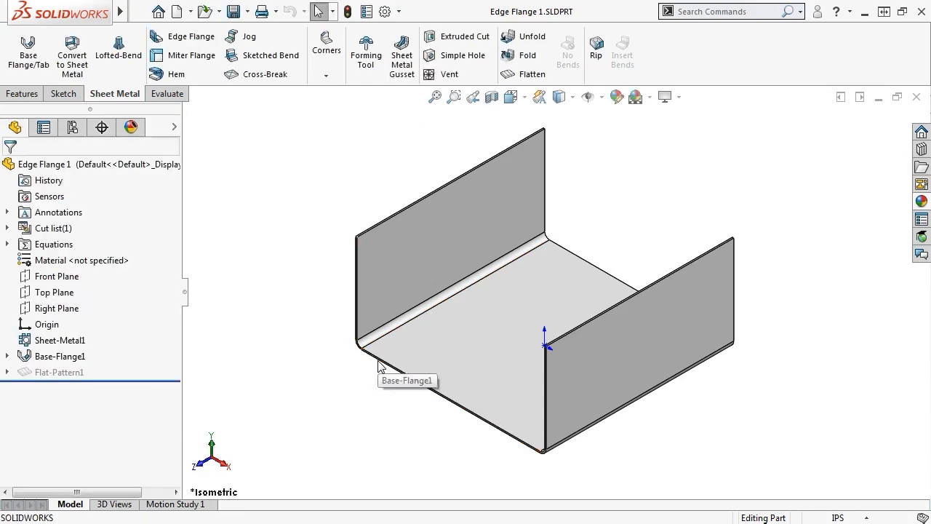
click(378, 365)
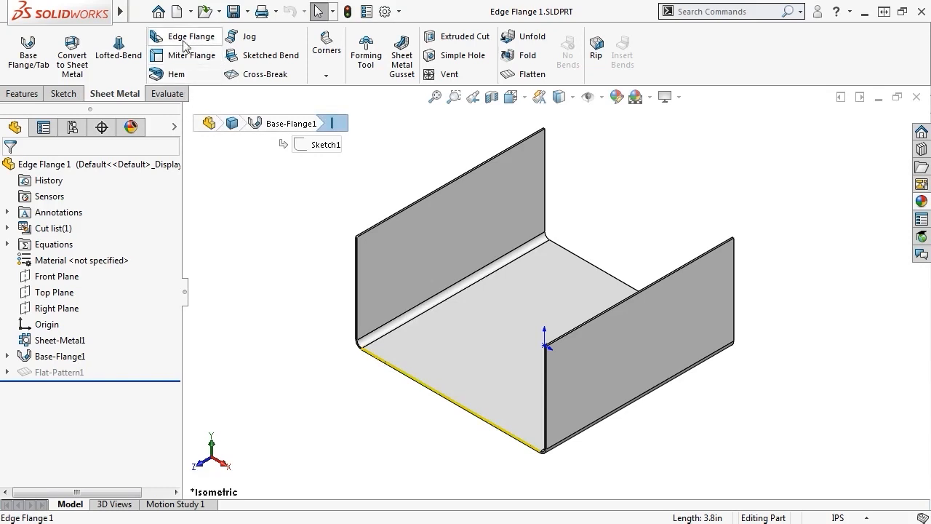
click(182, 37)
click(396, 334)
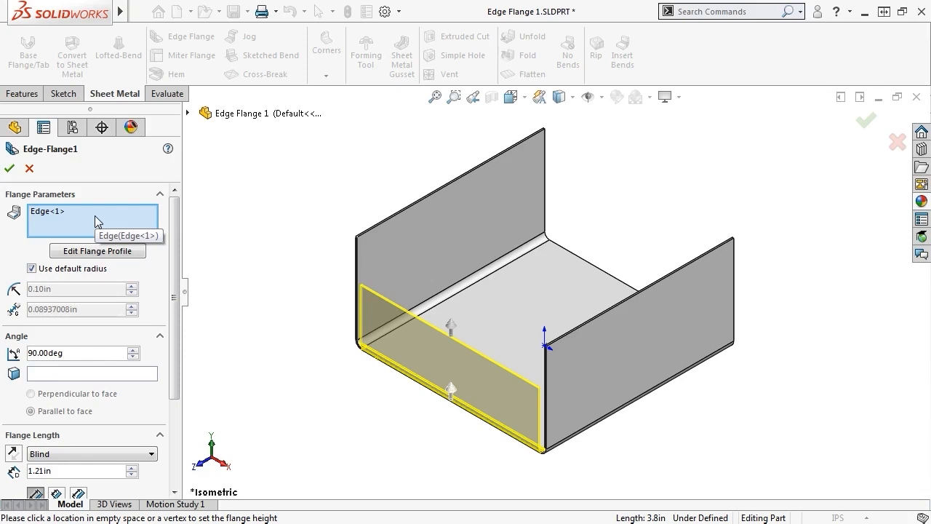
Step: Edit the flange profile by moving both vertical side lines inward from the ends of the base edge
click(97, 252)
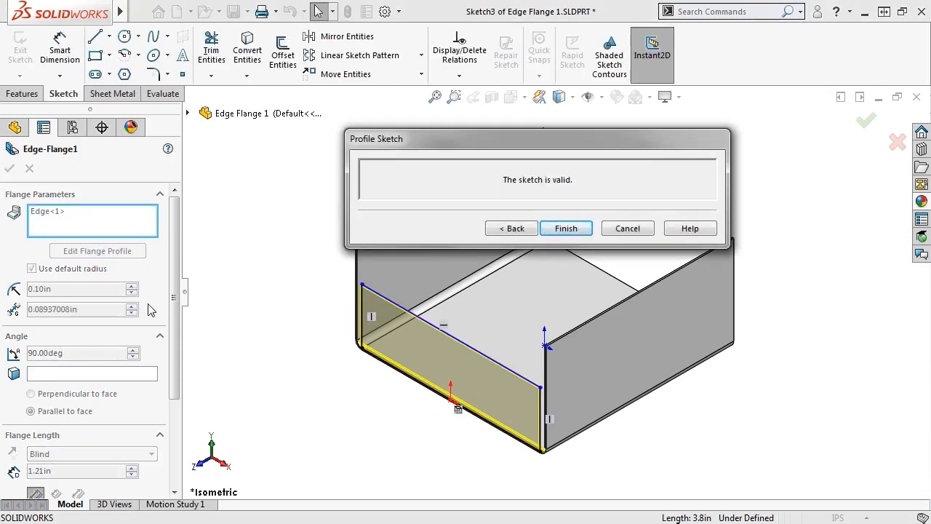
drag(367, 331, 399, 355)
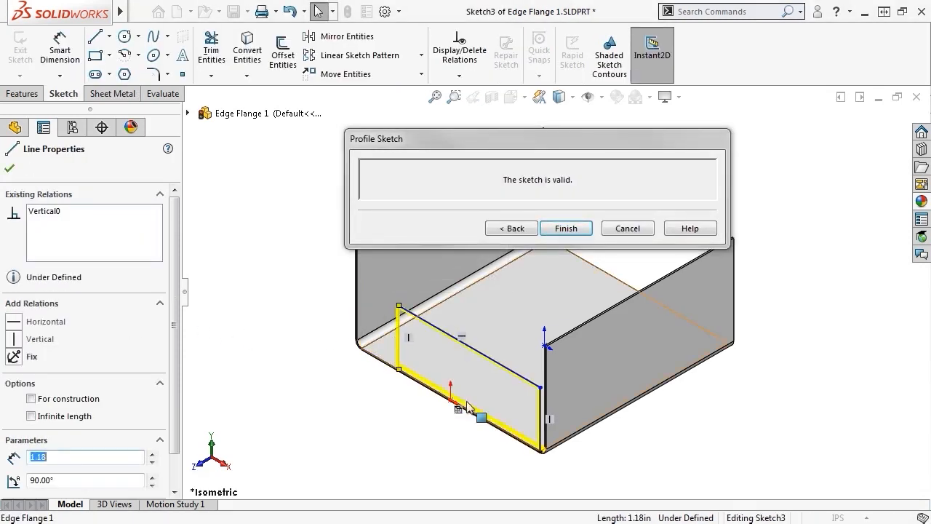
drag(540, 425, 503, 404)
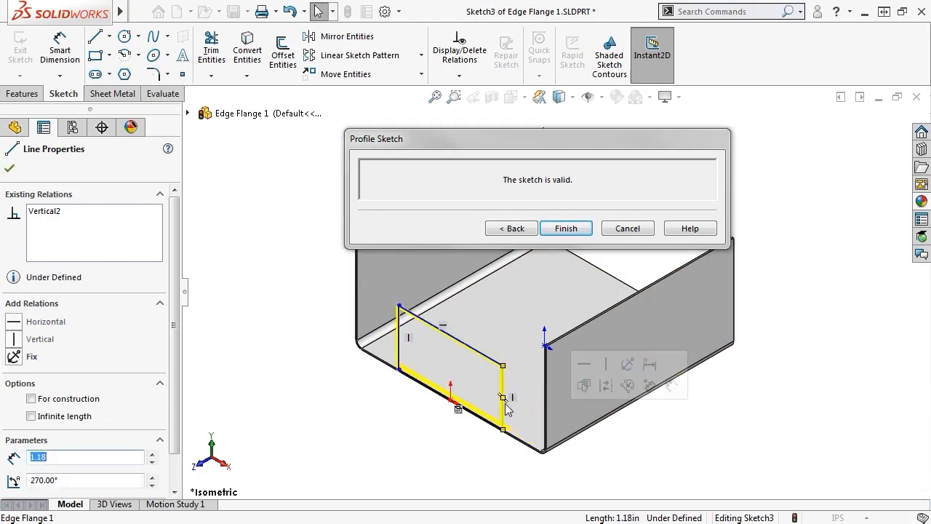
Step: Fillet both upper corners of the flange profile at 0.25 in and return to the edge flange settings
click(152, 75)
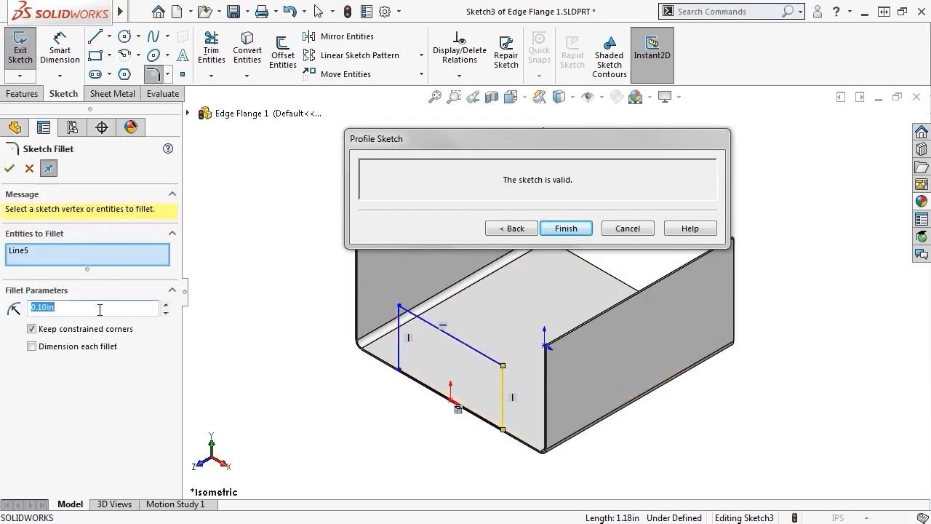
text(.25)
click(503, 365)
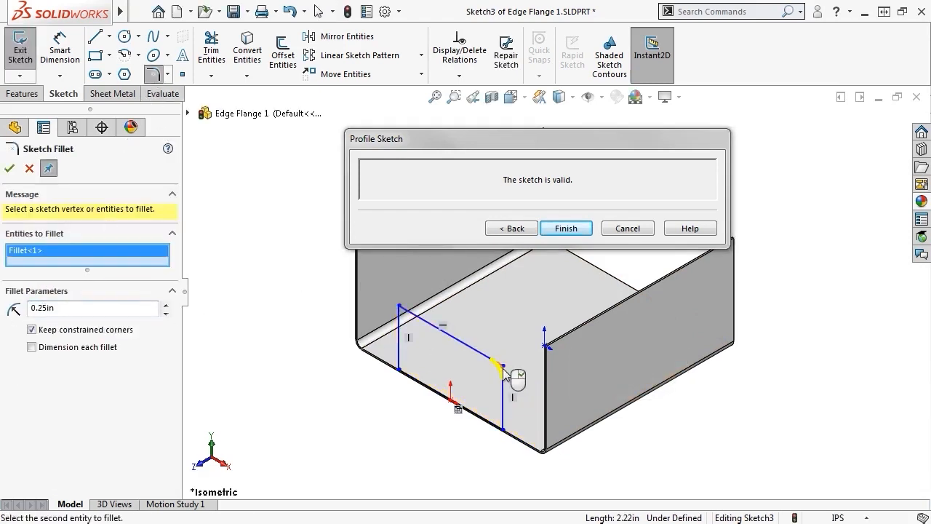
click(400, 306)
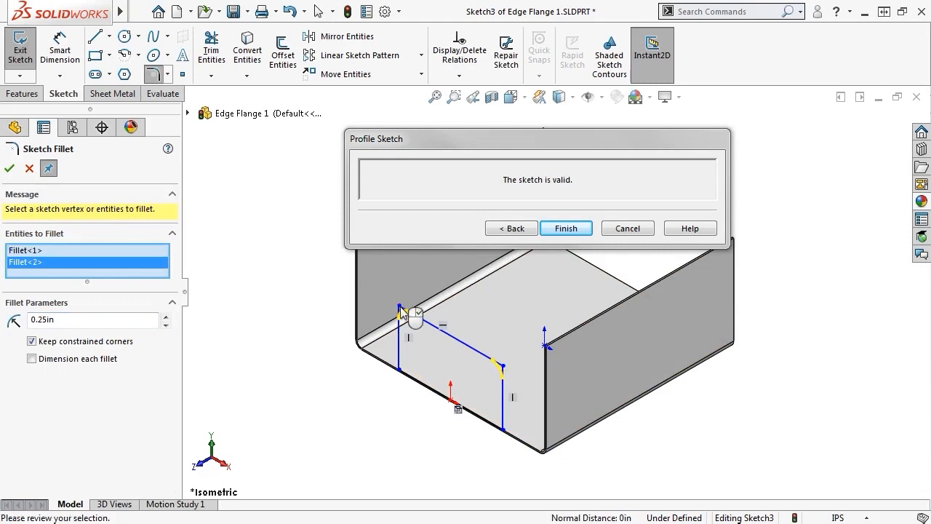
click(10, 168)
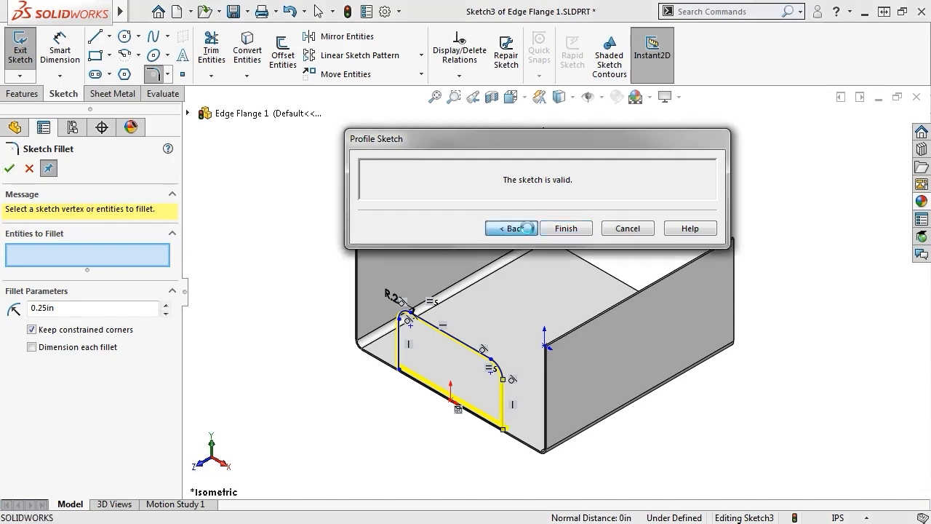
click(513, 228)
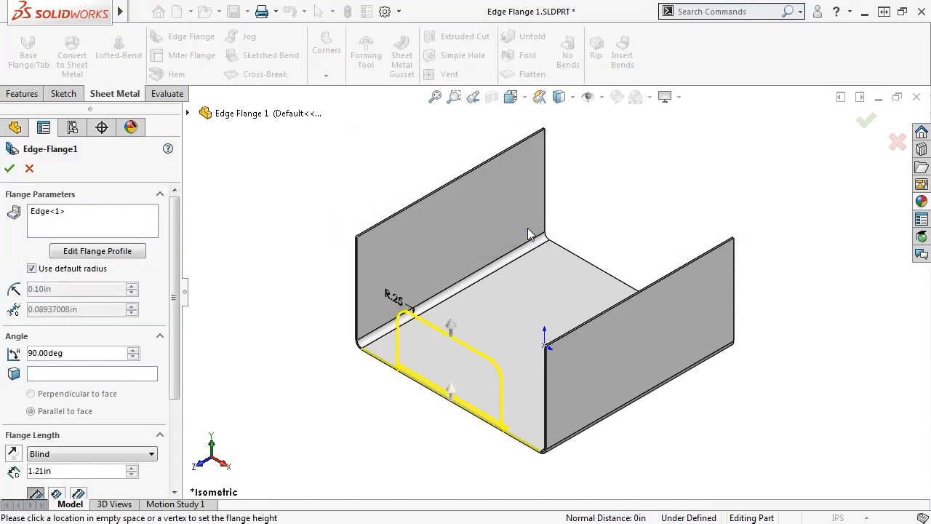
Step: Try a larger custom bend radius for the edge flange and restore the default radius
click(31, 269)
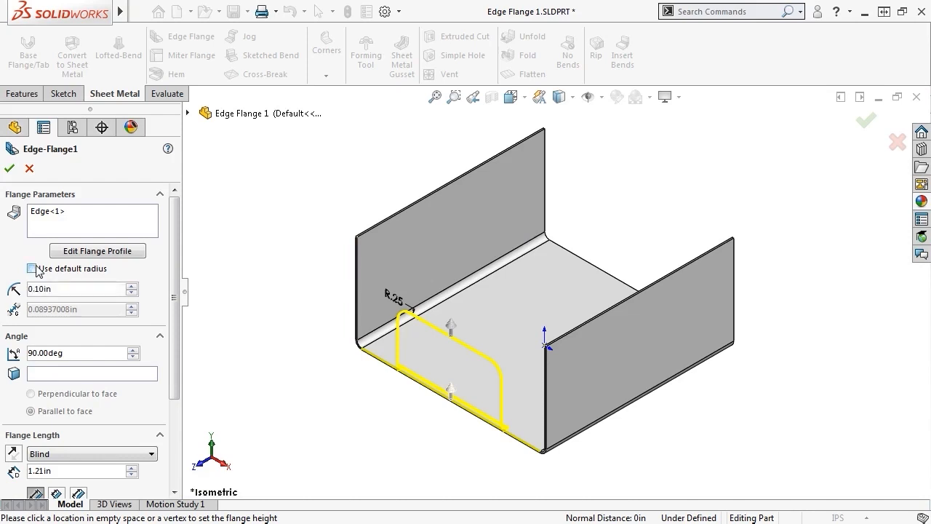
click(132, 286)
click(131, 286)
click(132, 286)
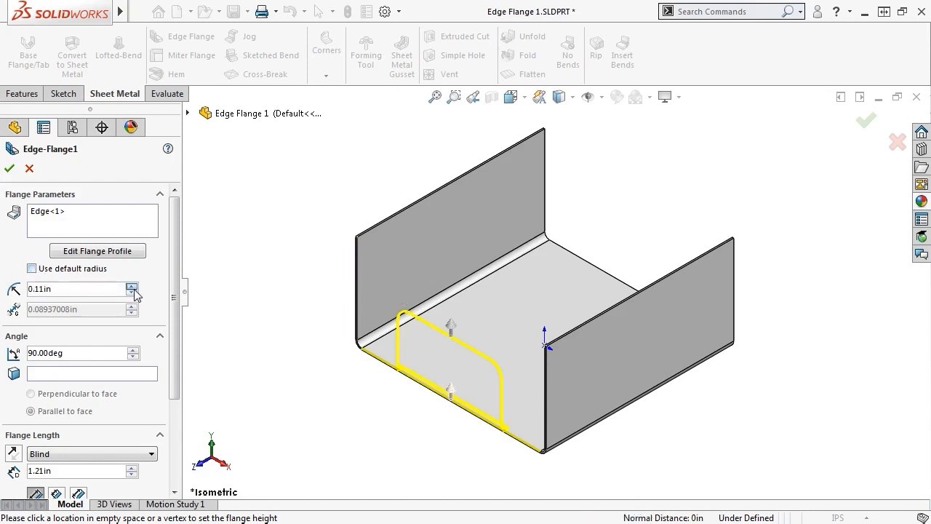
click(132, 286)
click(32, 269)
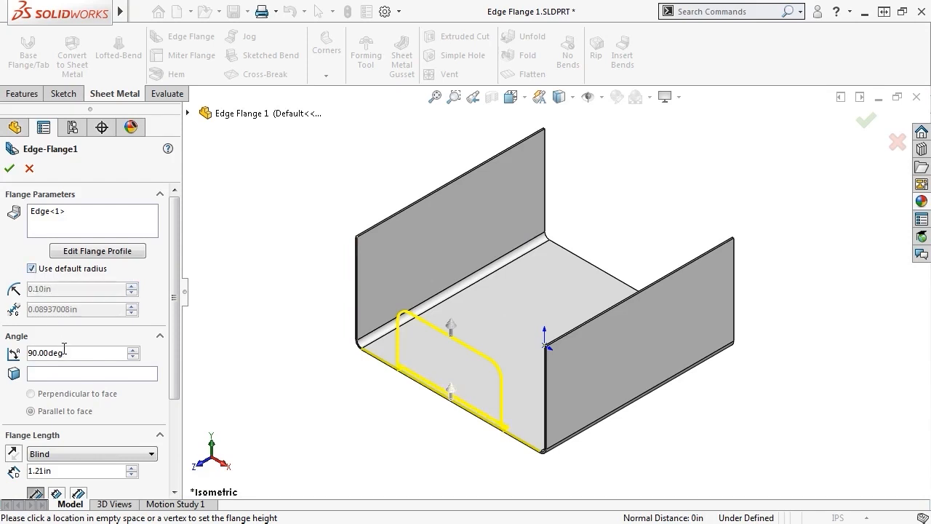
Step: Try increasing the flange angle and bring it back to 90 degrees
click(134, 350)
click(134, 350)
click(134, 350)
click(134, 350)
click(133, 350)
click(134, 350)
click(134, 357)
click(133, 357)
click(133, 357)
click(133, 356)
click(133, 357)
click(133, 356)
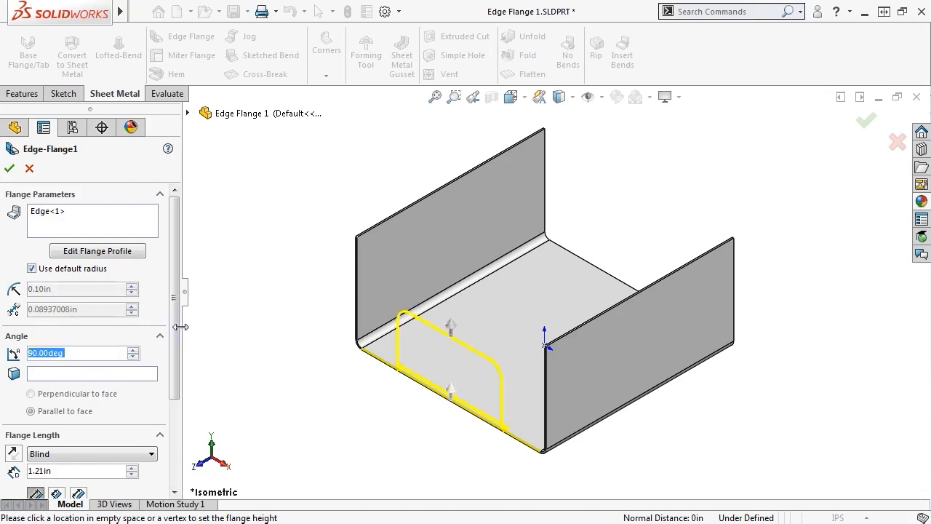
Step: Set the flange length to Blind, 1 in, measured from the Outer Virtual Sharp
scroll(175, 348, down, 3)
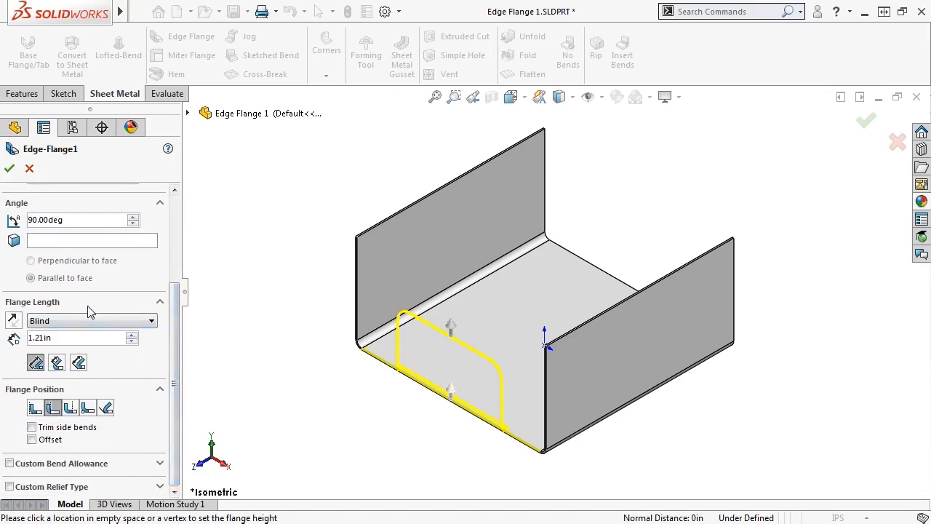
click(98, 320)
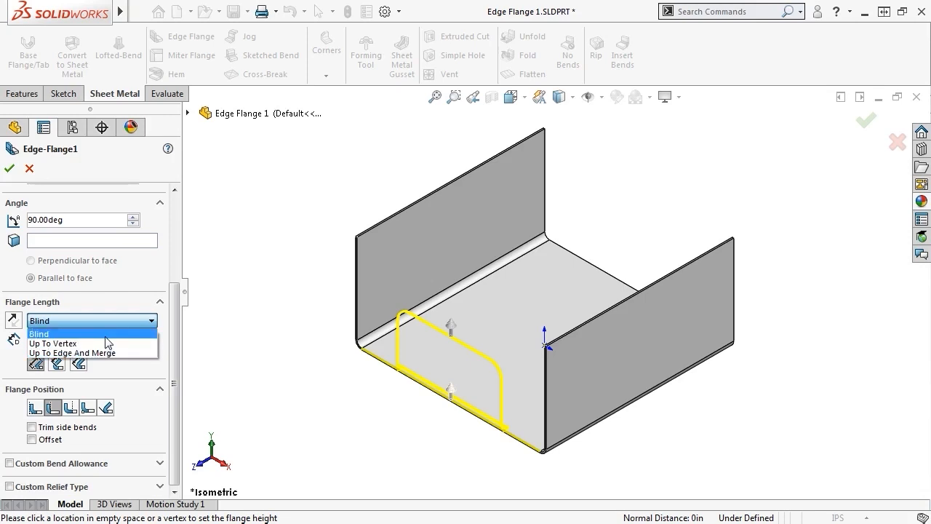
click(105, 334)
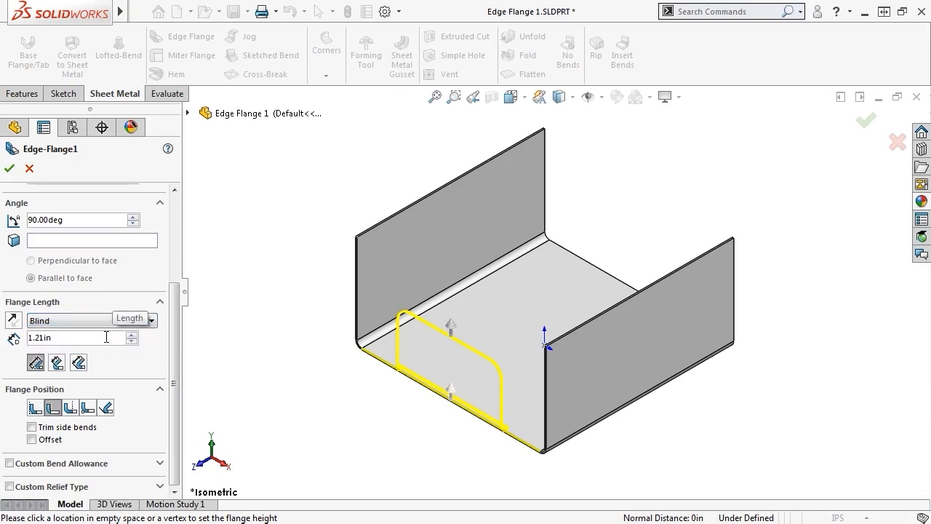
click(36, 362)
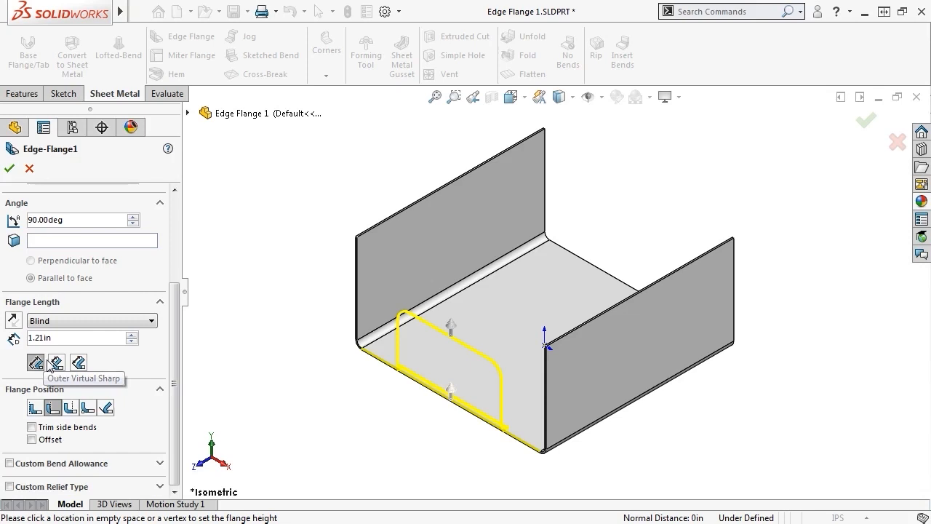
double_click(83, 338)
text(1)
key(Return)
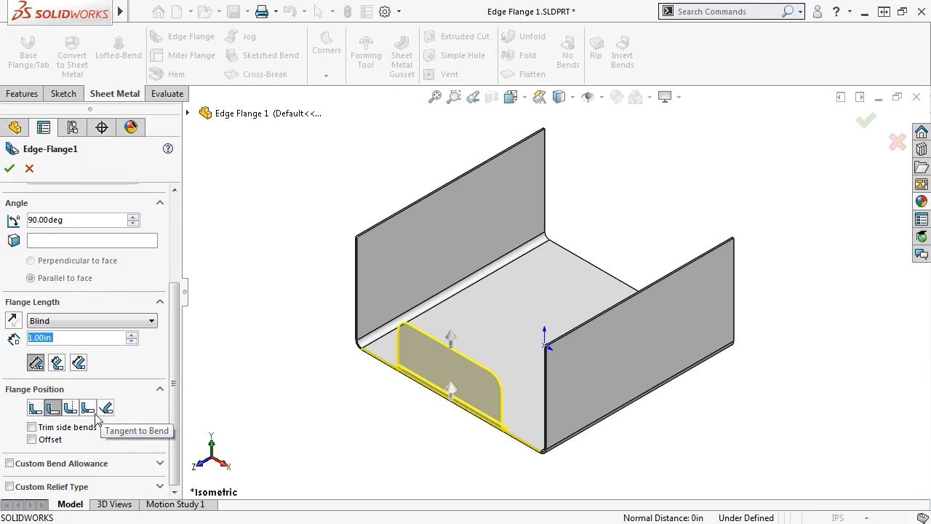
Step: Try offsetting the flange by about 0.89 in, turn the offset off, and set the flange position to Material Inside
click(32, 440)
scroll(167, 401, down, 1)
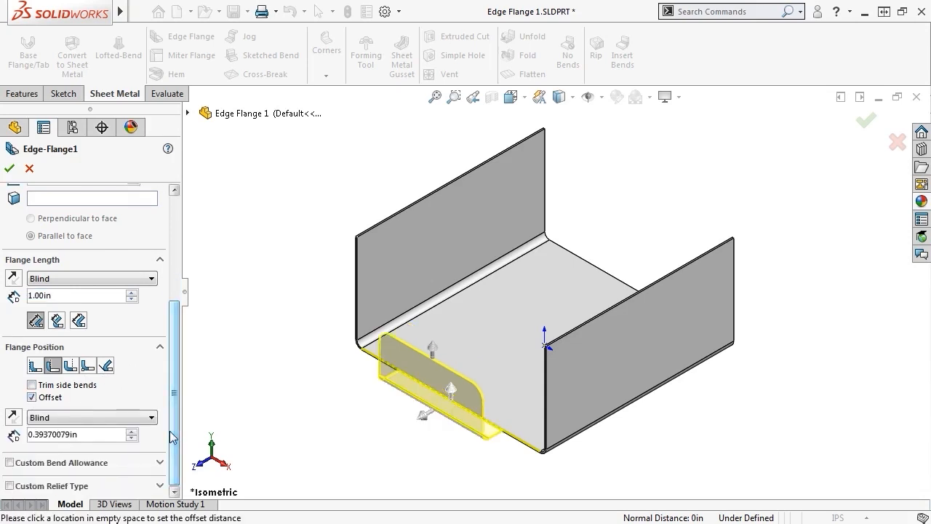
click(132, 432)
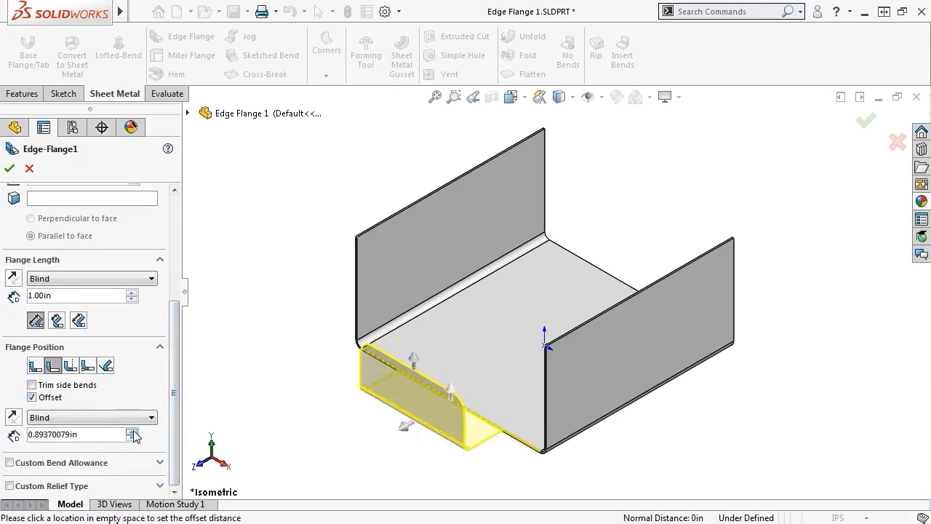
click(32, 397)
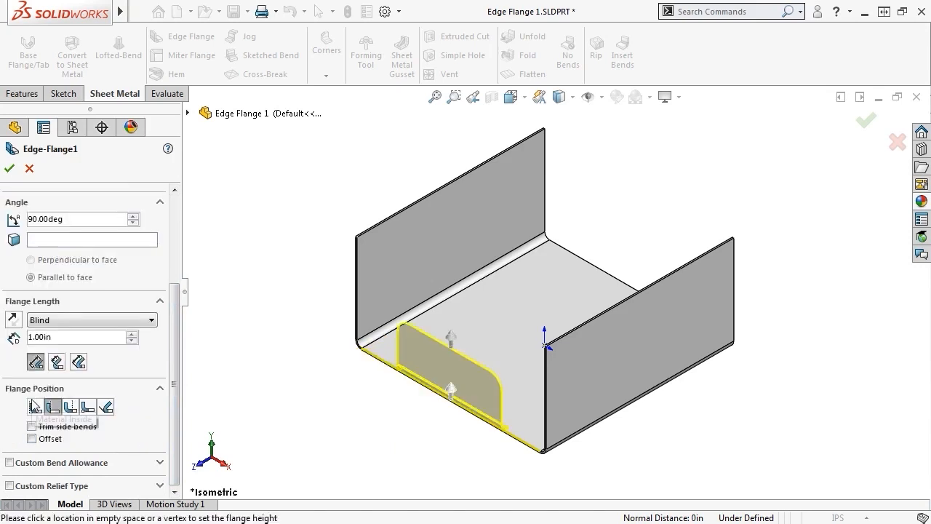
click(34, 406)
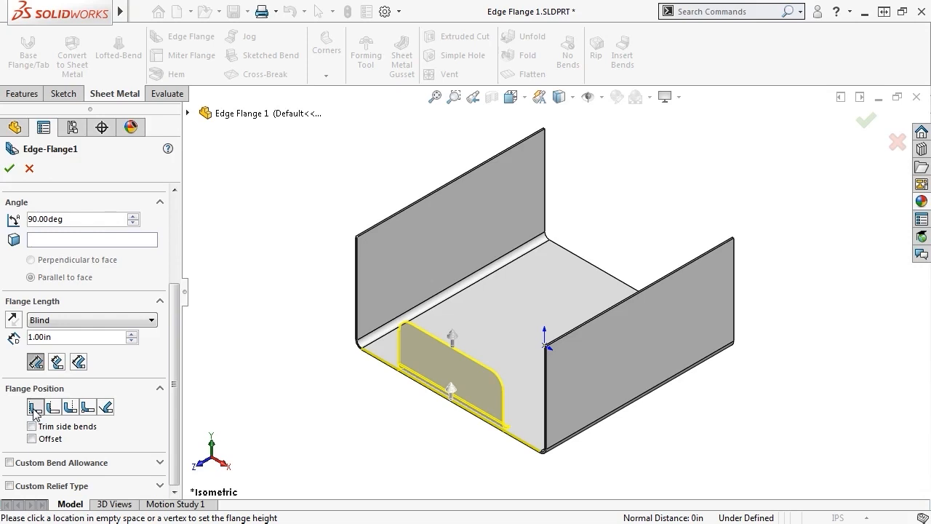
click(33, 409)
Step: View the Custom Bend Allowance and Custom Relief Type options, leave both disabled, and accept the edge flange
click(9, 462)
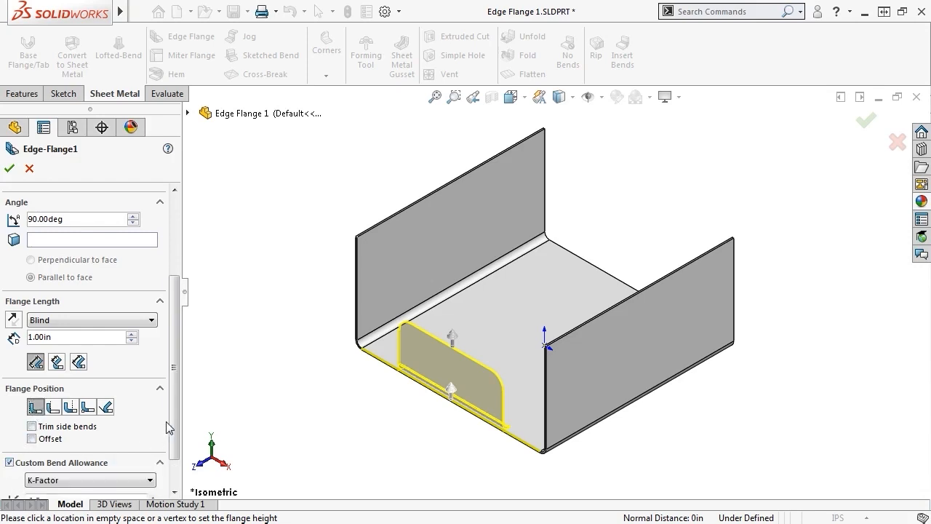
scroll(170, 429, down, 1)
click(10, 485)
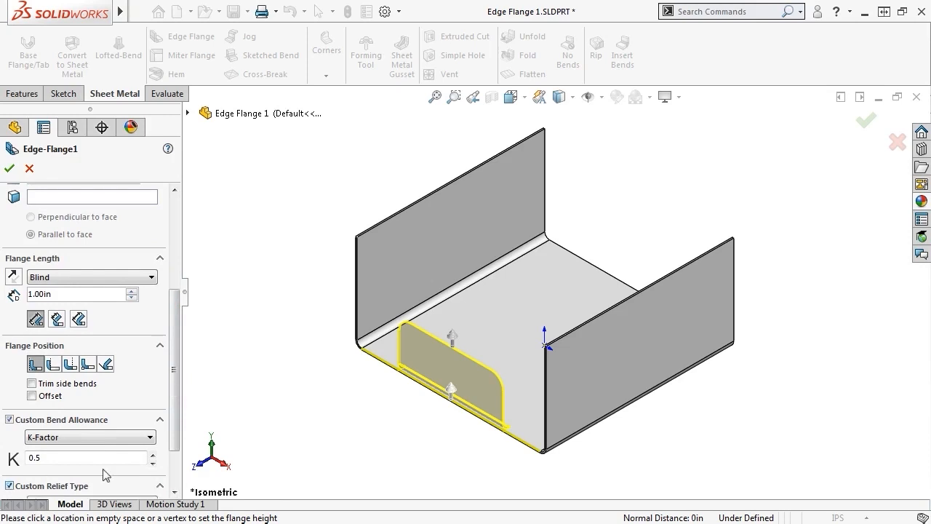
scroll(174, 465, down, 2)
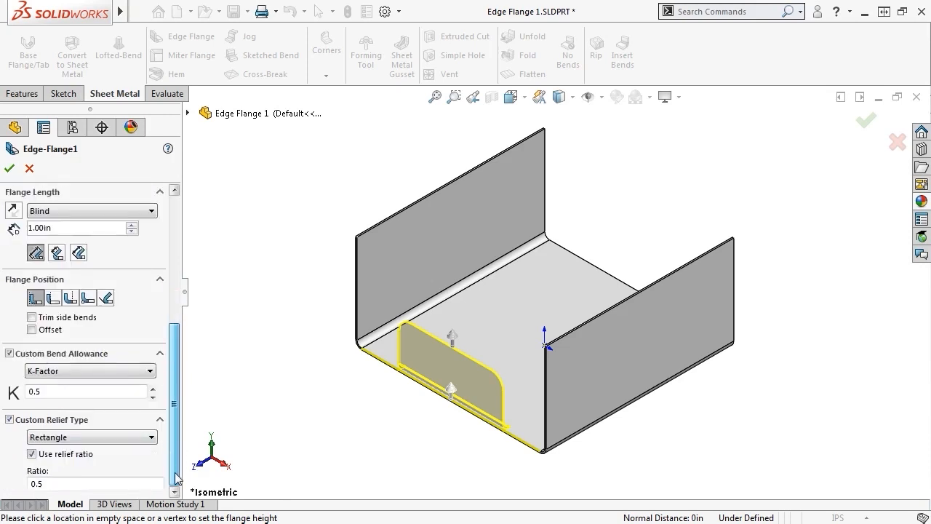
click(10, 420)
click(8, 420)
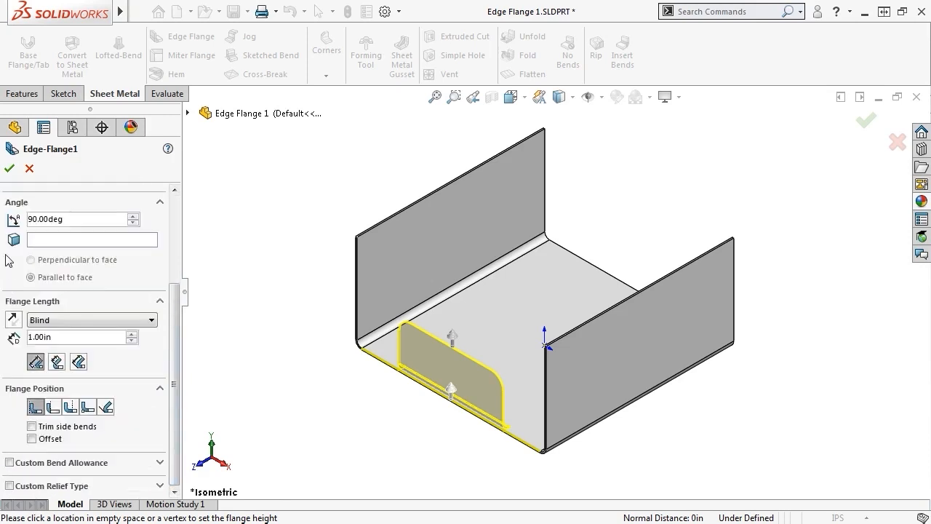
click(7, 169)
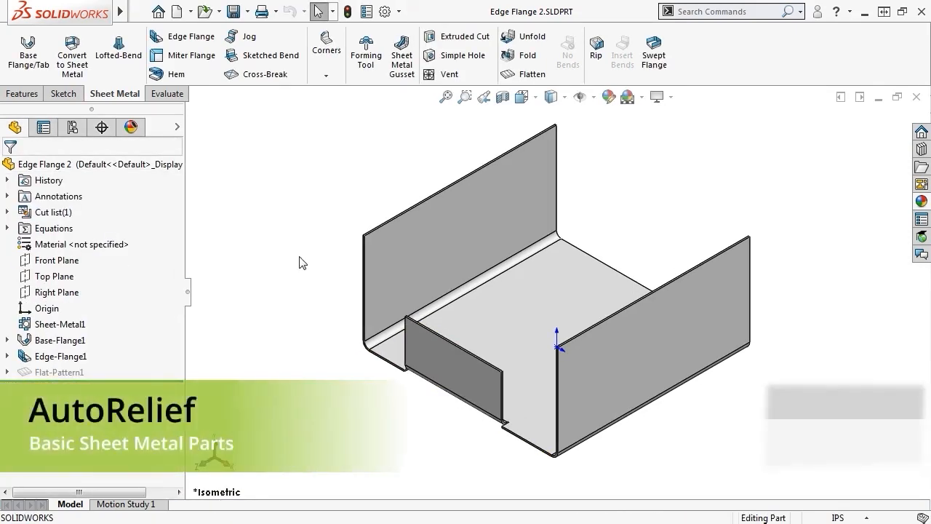
Step: Edit the Sheet-Metal1 definition, try the Obround auto relief type, and set it back to Rectangular
scroll(522, 405, down, 5)
scroll(523, 406, down, 4)
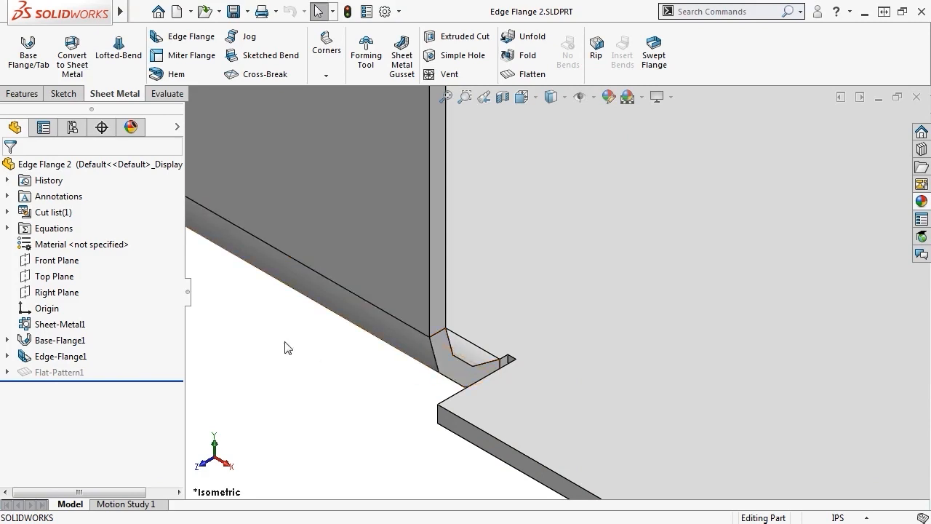
click(73, 324)
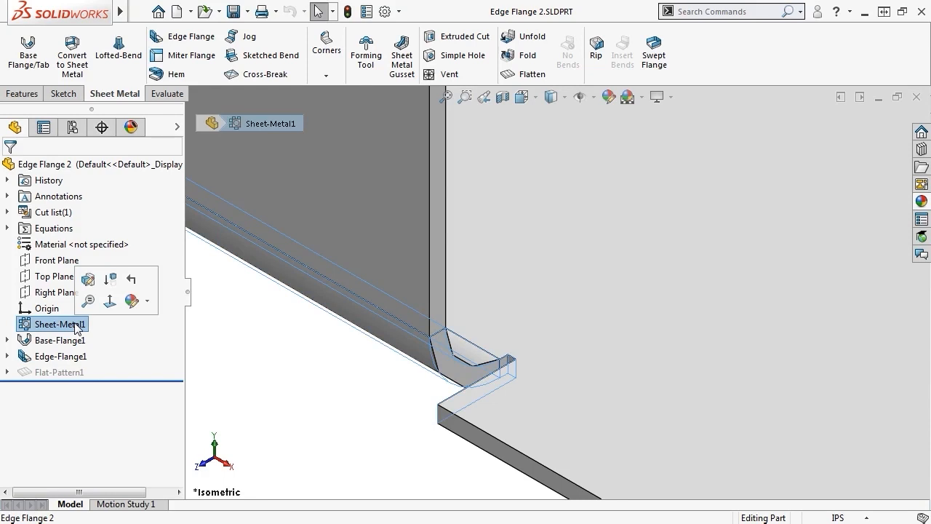
click(86, 282)
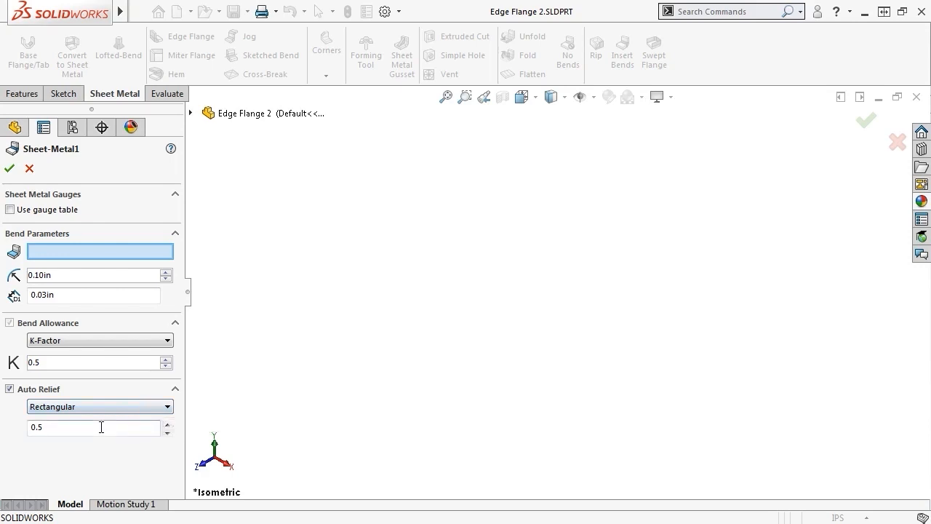
click(148, 407)
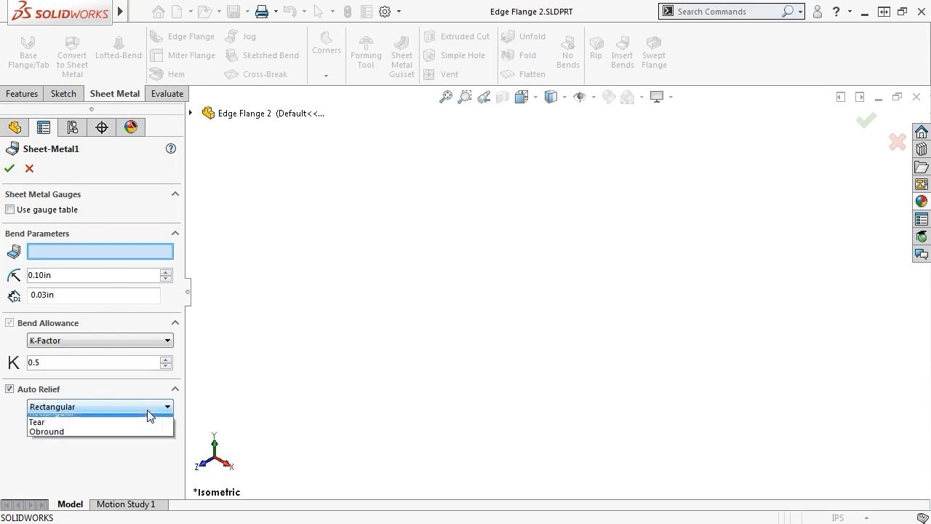
click(104, 438)
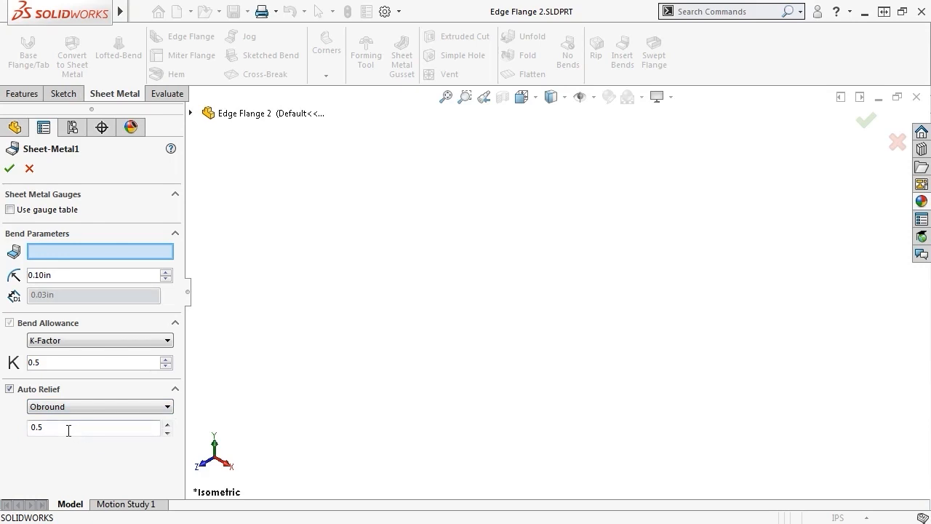
click(149, 407)
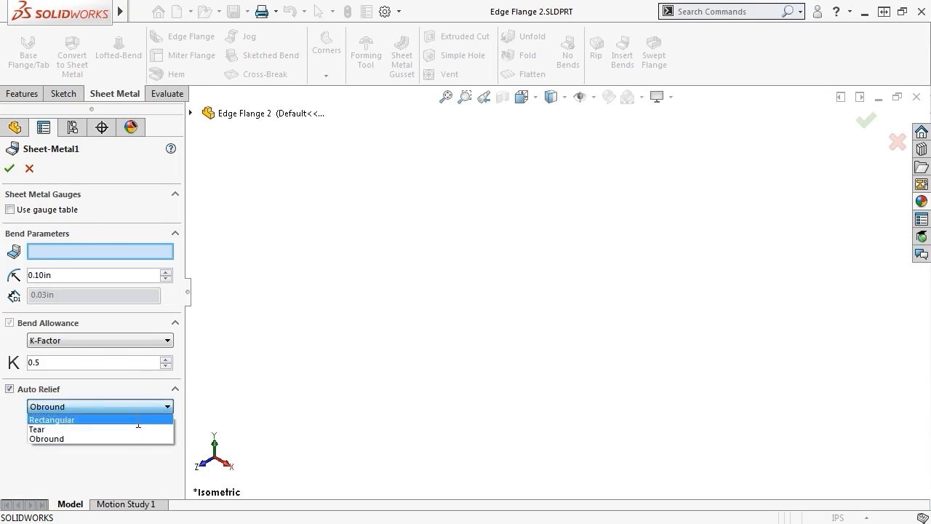
click(139, 418)
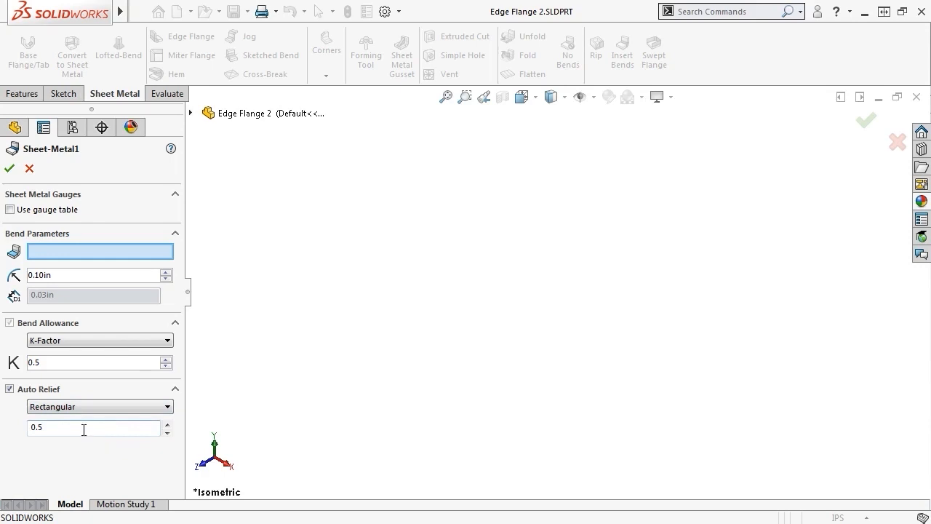
Step: Look up Relief Ratio in SOLIDWORKS Help, view its diagram, and leave the Sheet-Metal1 edit without applying changes
click(800, 12)
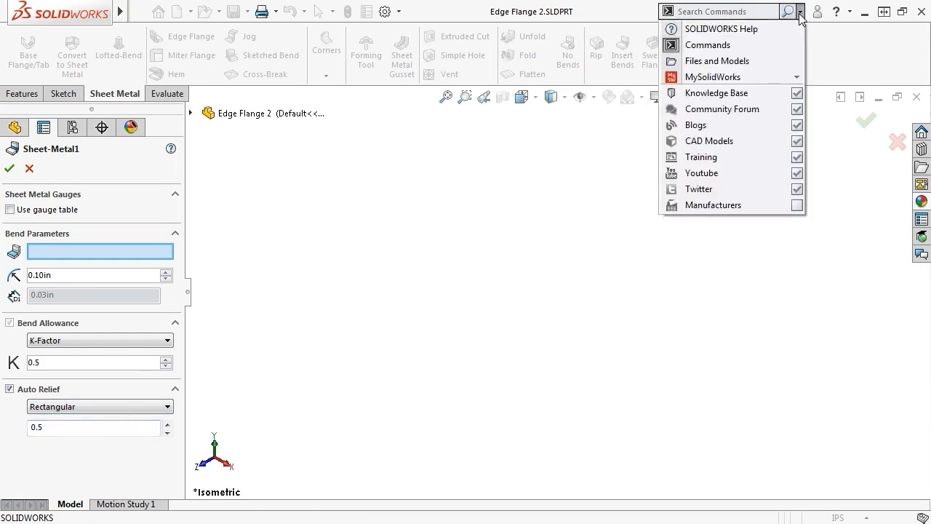
click(784, 32)
click(758, 12)
click(729, 29)
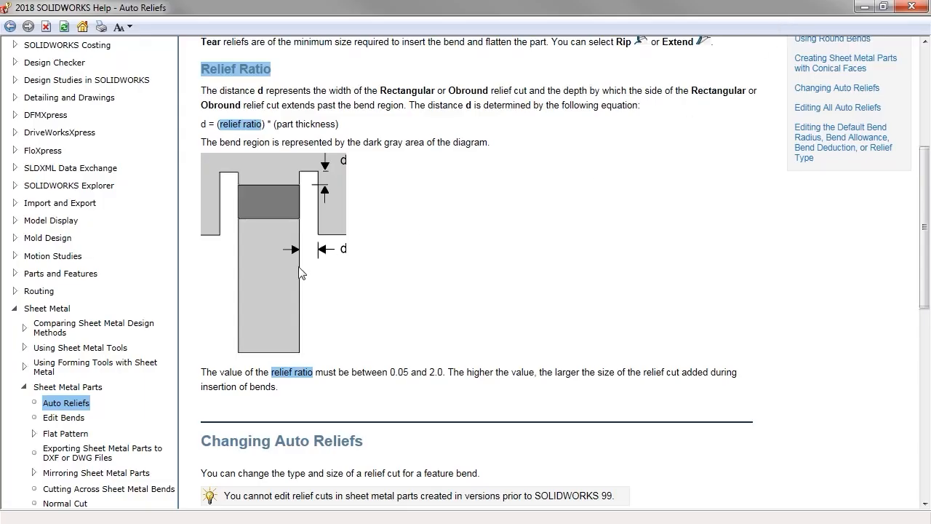
click(913, 7)
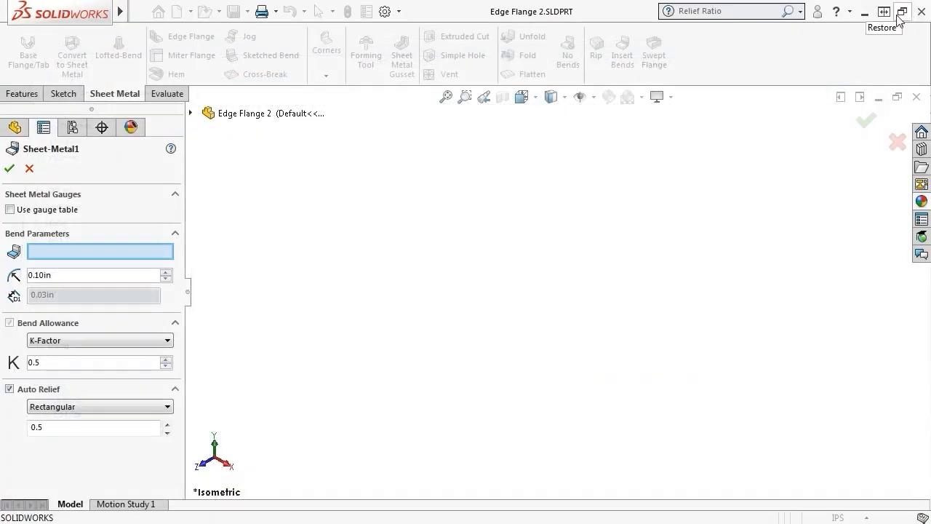
click(29, 168)
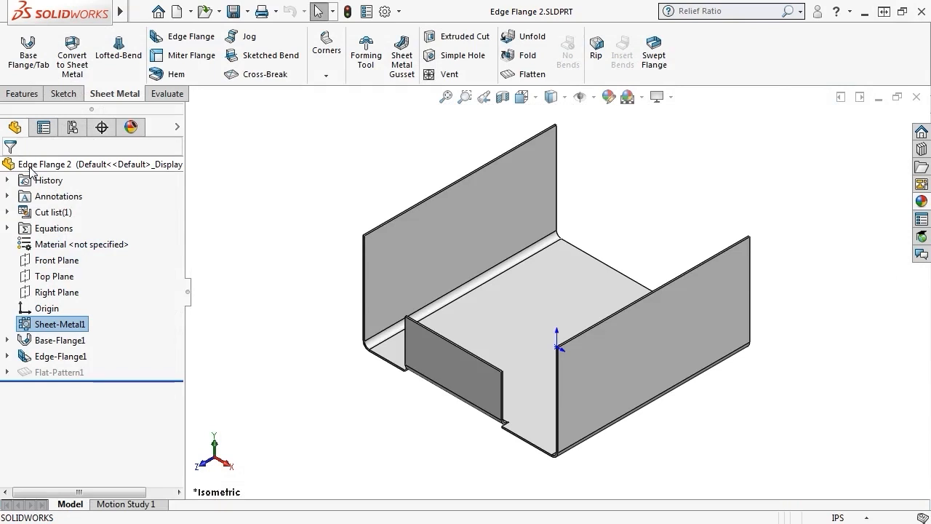
Step: Add a 90-degree Blind edge flange about 2.15 in long along the open back edge between the side walls
click(180, 36)
click(604, 266)
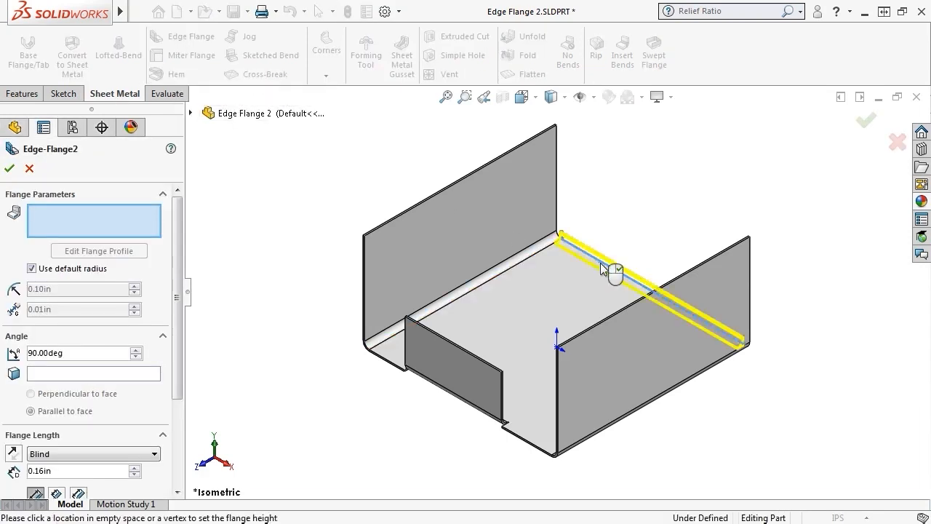
click(610, 189)
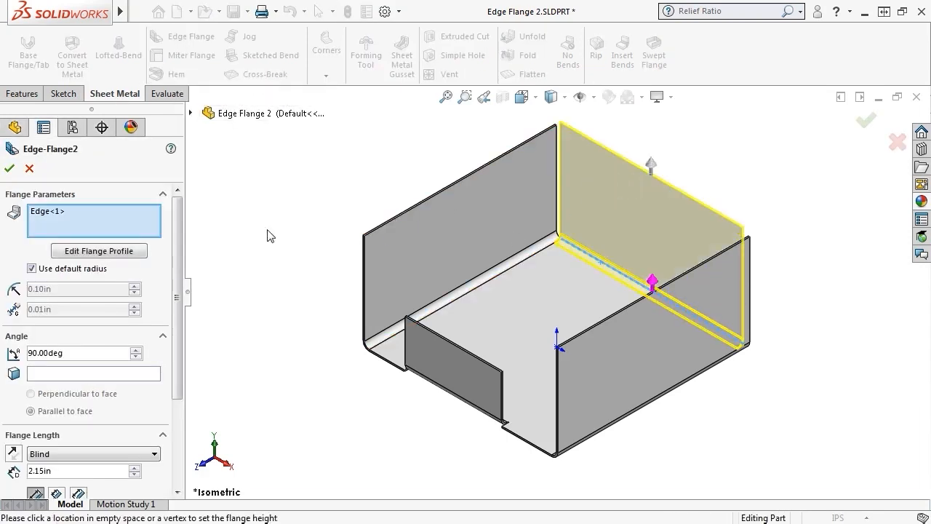
scroll(175, 285, down, 3)
scroll(174, 286, down, 3)
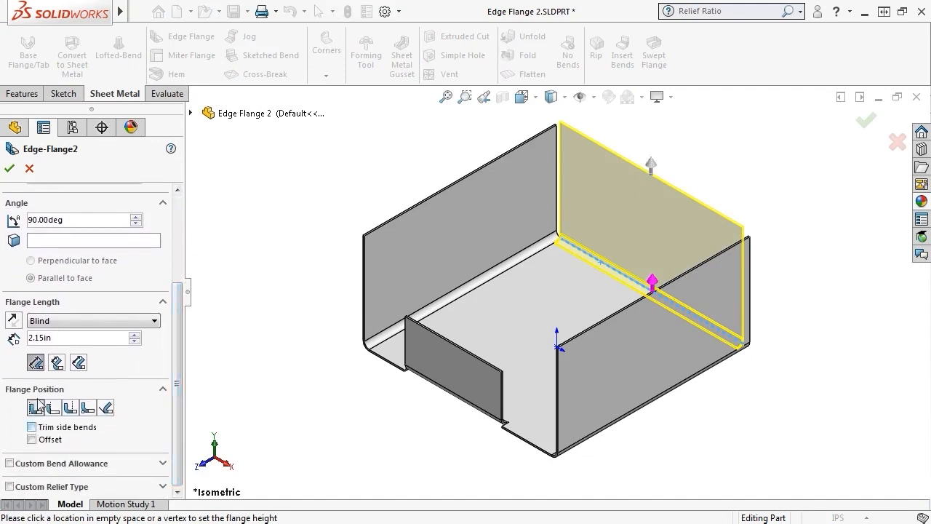
click(9, 168)
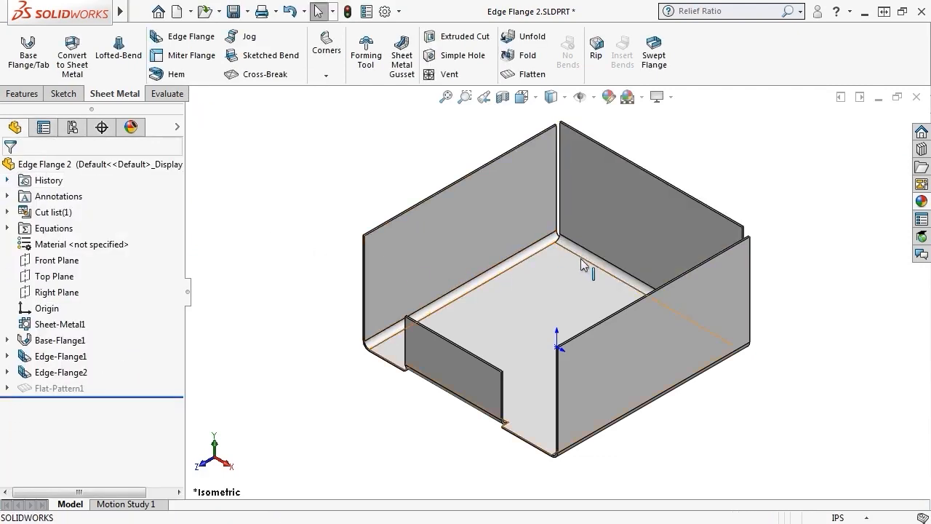
Step: Try Trim side bends on the back edge flange, examine the corner where it meets the side wall, and undo the flange
scroll(575, 262, down, 10)
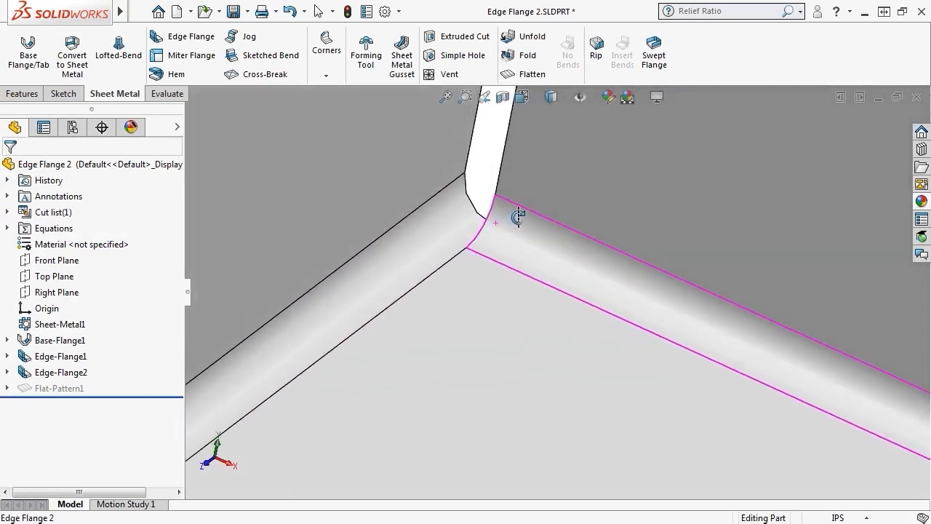
middle_drag(518, 217, 728, 391)
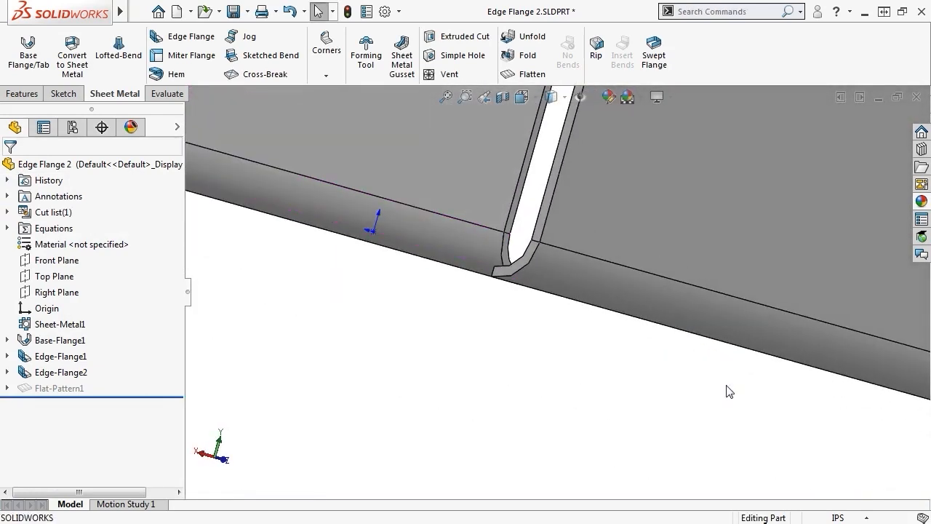
click(61, 372)
click(110, 328)
drag(175, 313, 176, 406)
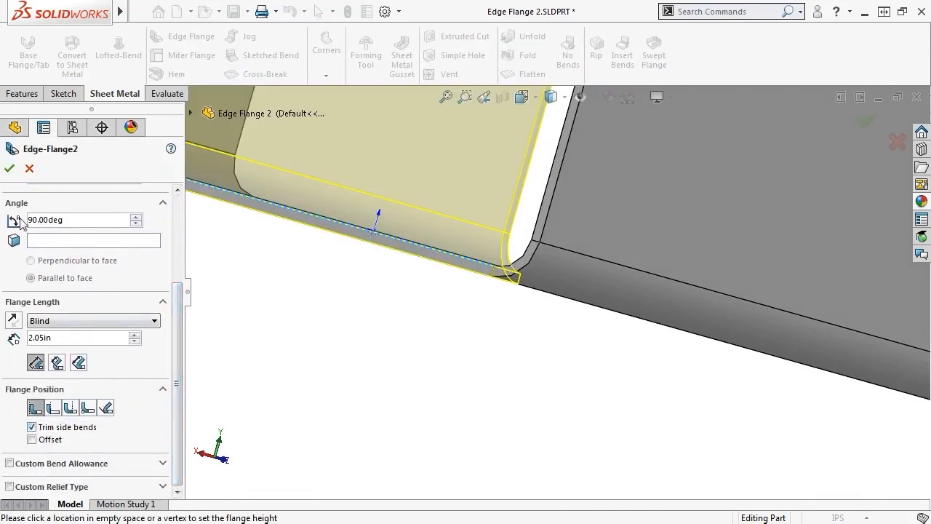
click(10, 168)
mouse_move(514, 340)
middle_down()
mouse_move(528, 327)
mouse_move(509, 330)
mouse_move(509, 341)
middle_up()
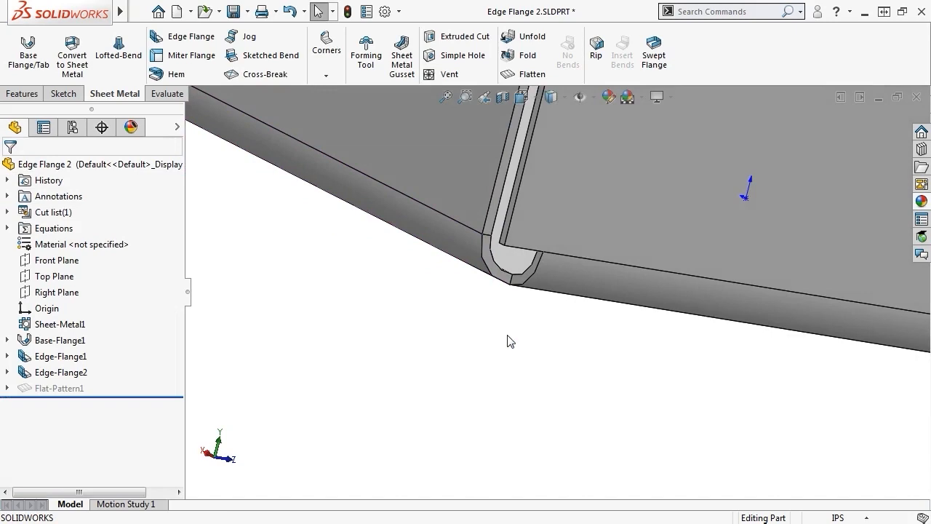
click(294, 13)
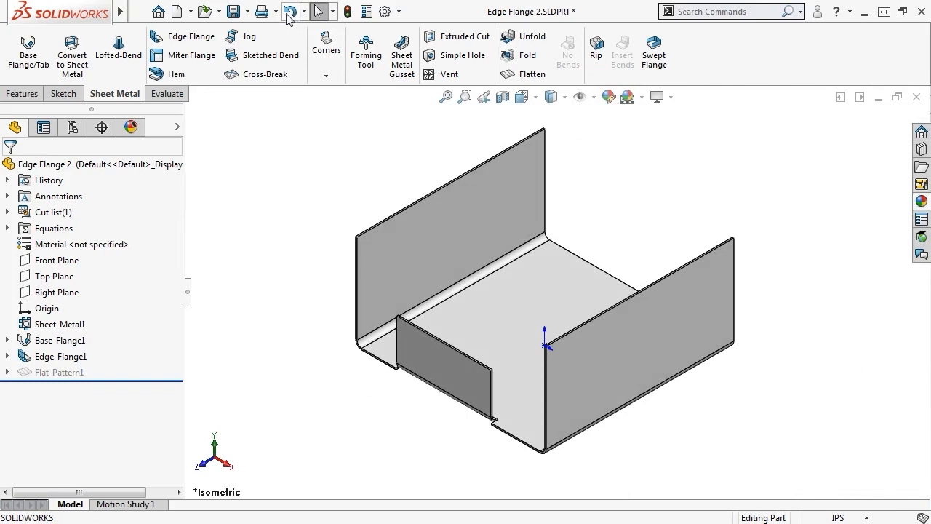
Step: Start a new edge flange on the base's open back edge with a length of about 1.08 in
click(199, 40)
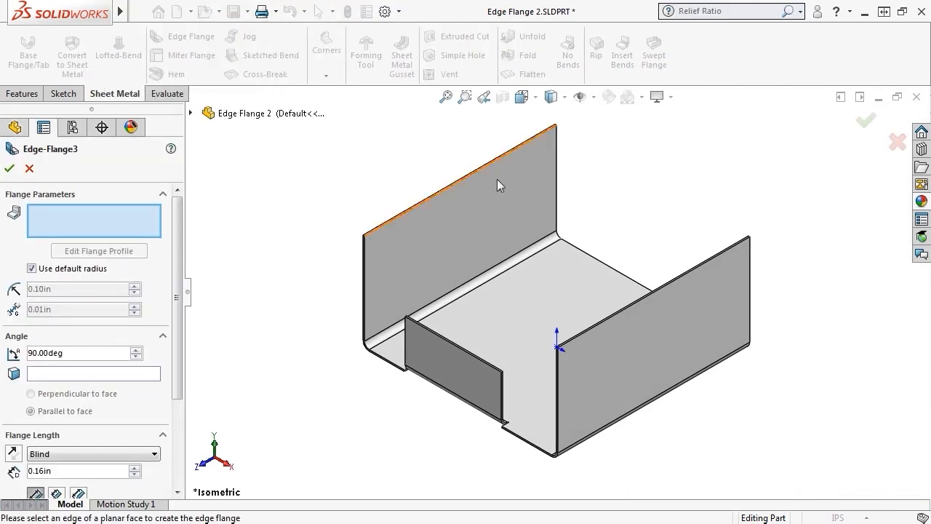
click(600, 262)
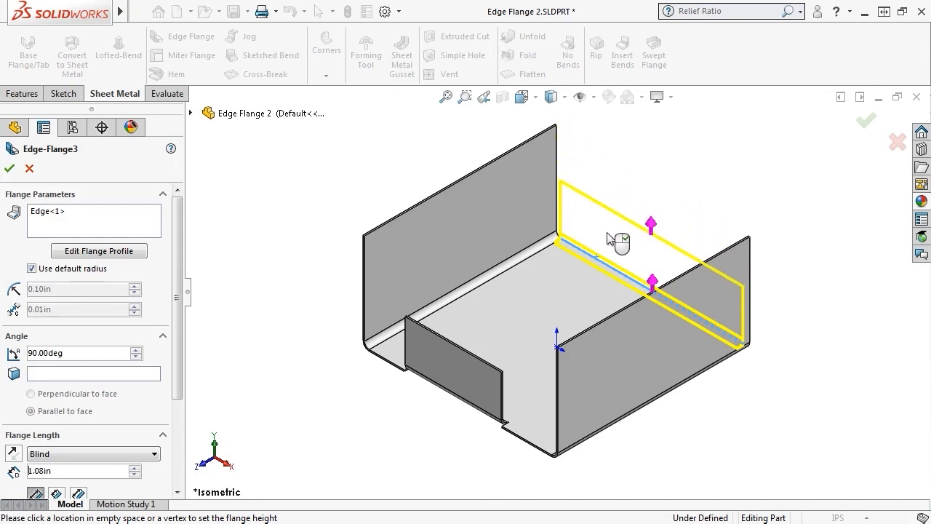
click(608, 234)
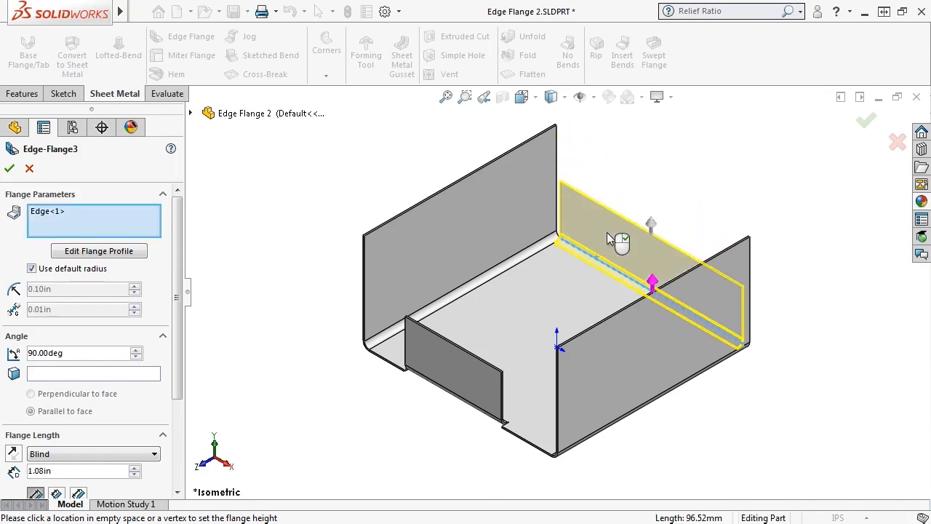
Step: Add the adjoining vertical back edges of both side walls to the same edge flange
scroll(557, 186, down, 5)
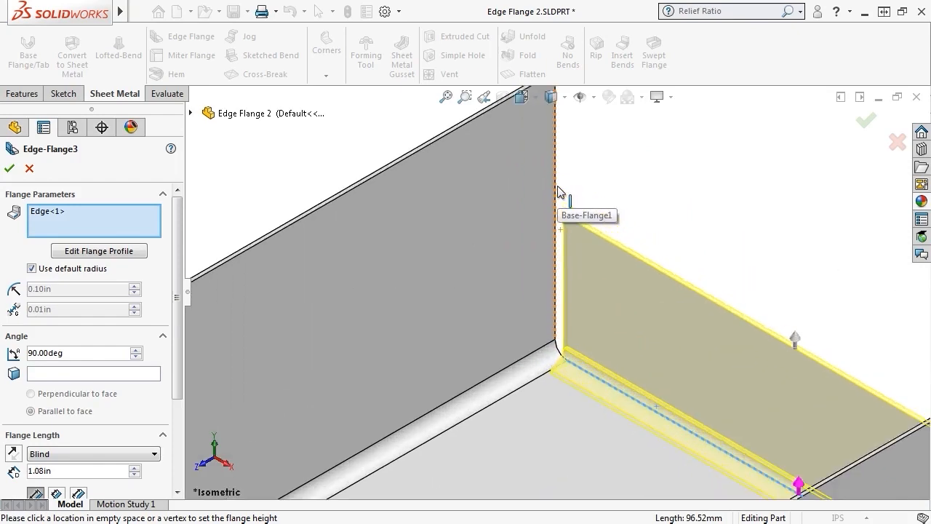
click(553, 187)
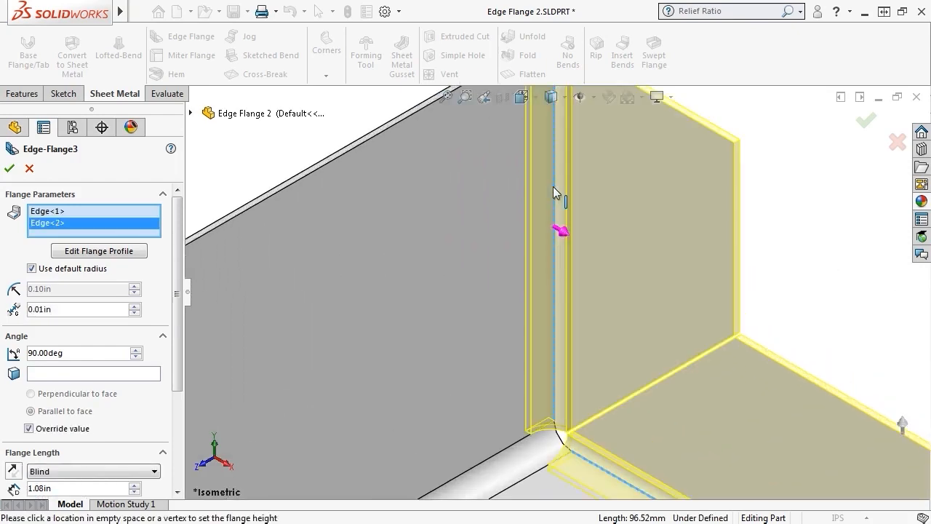
scroll(553, 186, up, 5)
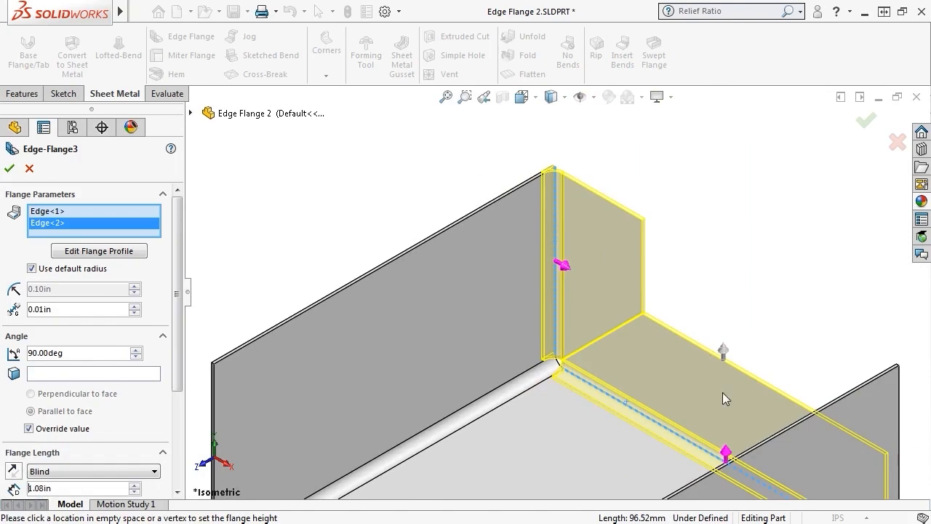
middle_drag(722, 392, 569, 366)
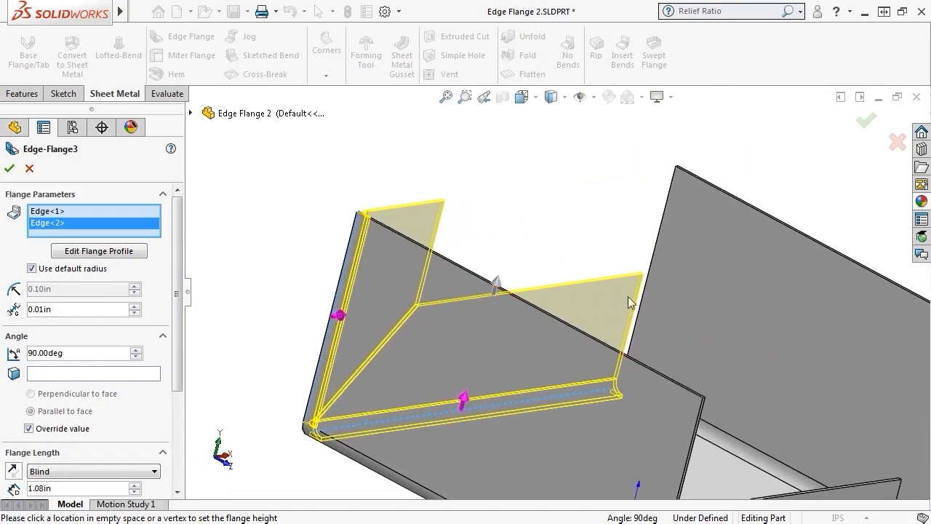
click(651, 266)
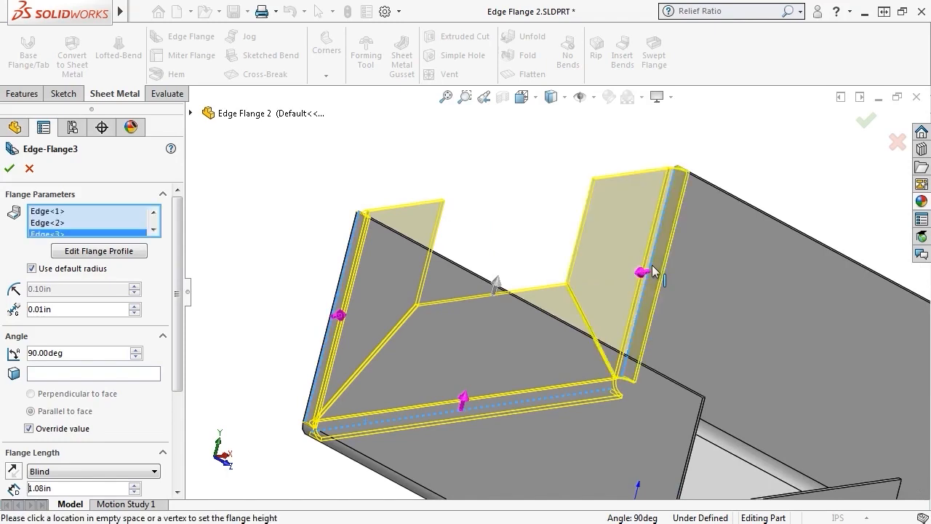
middle_drag(653, 271, 680, 244)
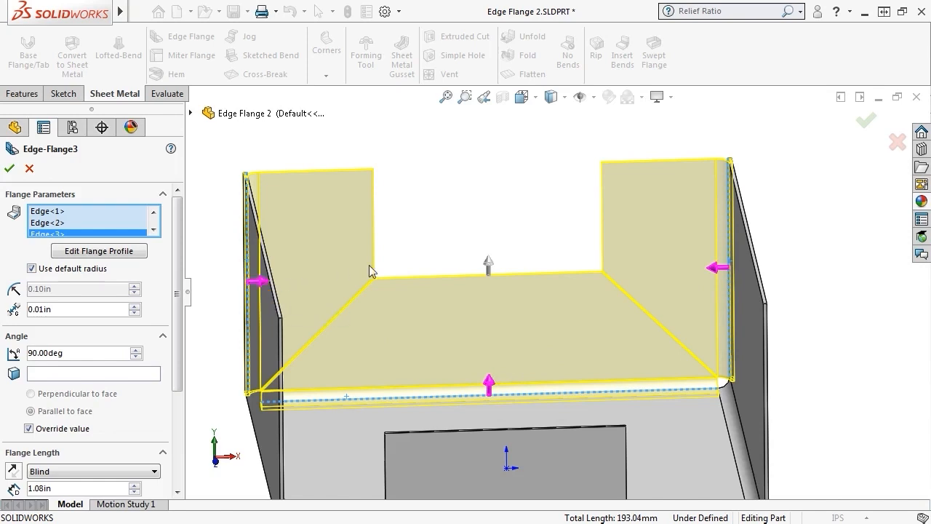
Step: Try flipping the bottom edge's flange downward and back up, and adjust the flange length to about 1.02 in
click(487, 264)
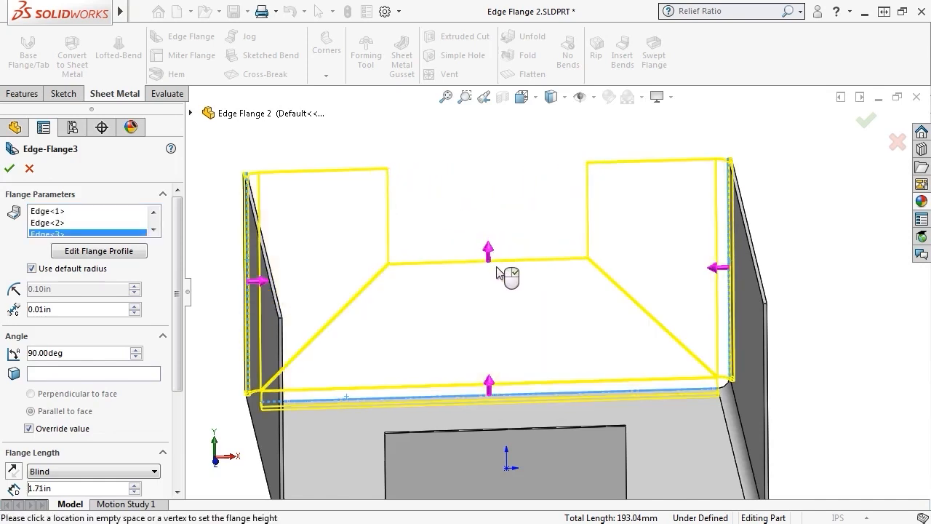
click(266, 285)
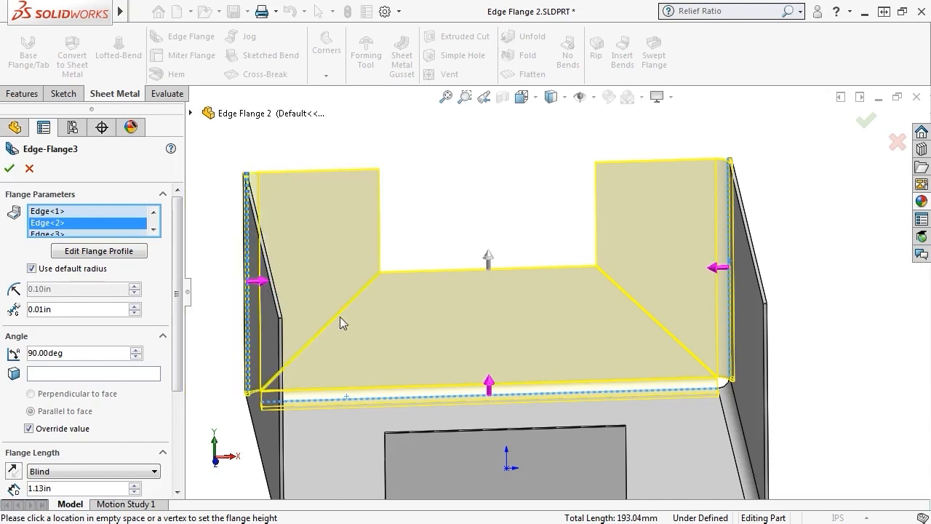
click(489, 384)
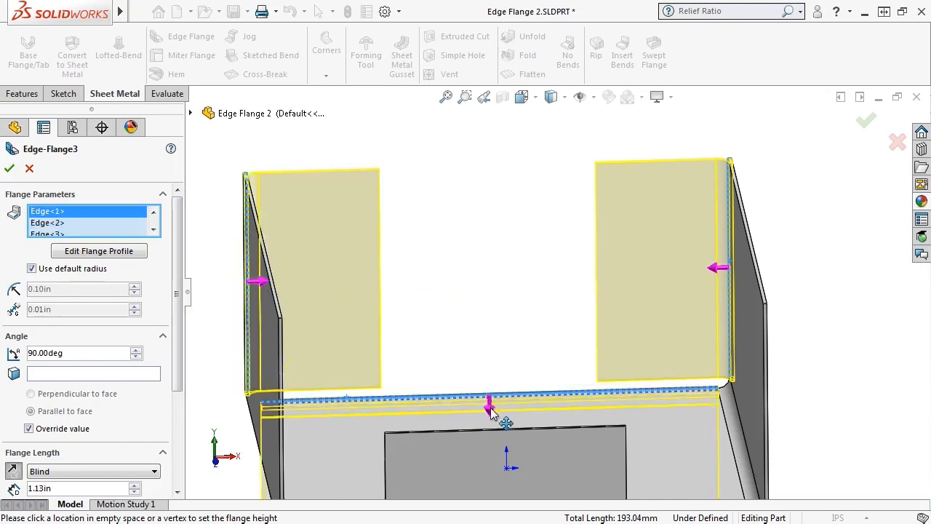
click(489, 407)
mouse_move(489, 258)
mouse_down()
mouse_move(488, 211)
mouse_move(499, 284)
mouse_up()
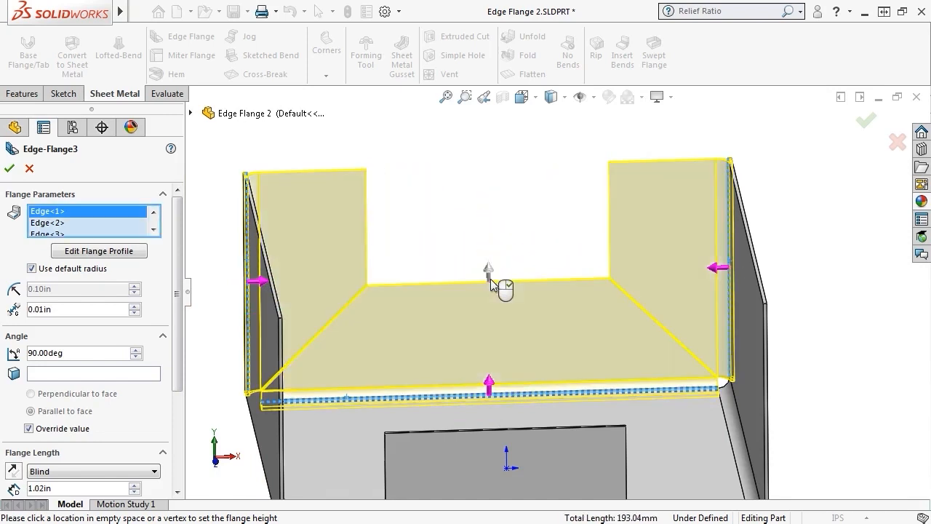
Step: Increase the gap distance between the adjoining flanges to 0.14 in
click(135, 307)
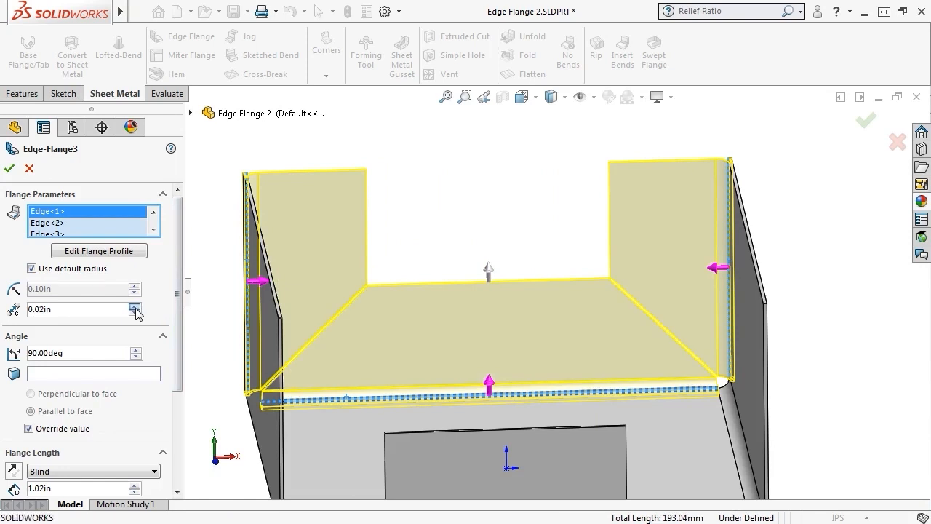
click(136, 307)
click(135, 307)
click(135, 307)
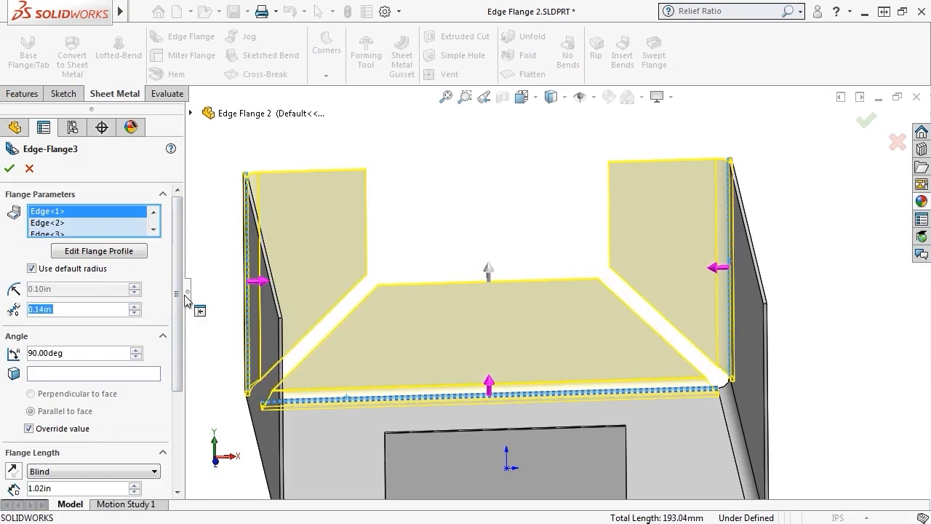
Step: Try a wider gap of 0.19 in between the adjoining flanges and bring it back to 0.14 in
scroll(327, 282, down, 5)
scroll(326, 284, down, 2)
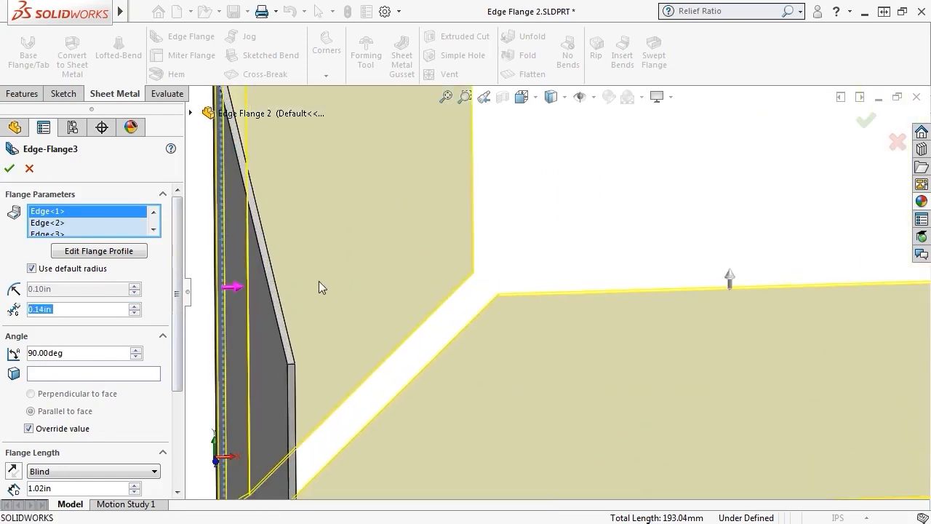
click(135, 307)
click(135, 306)
click(135, 306)
click(136, 307)
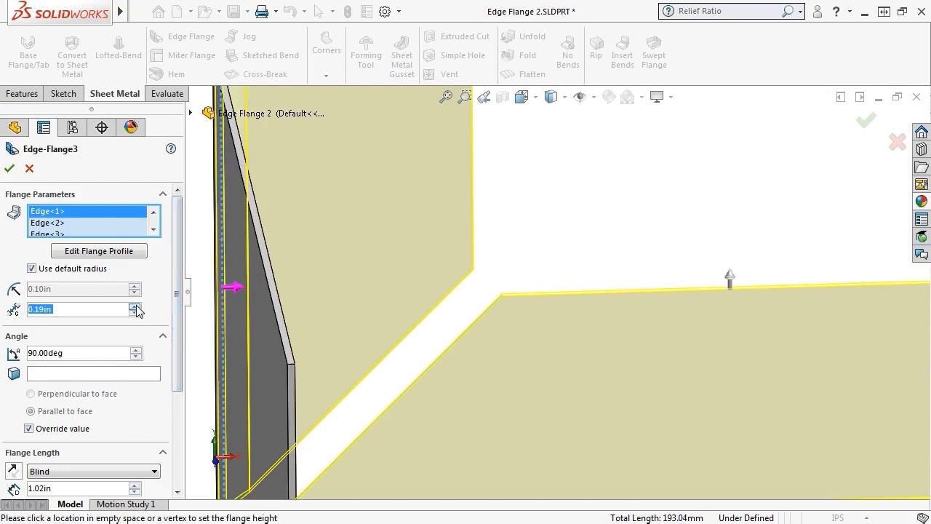
click(136, 312)
click(136, 313)
click(135, 313)
click(135, 313)
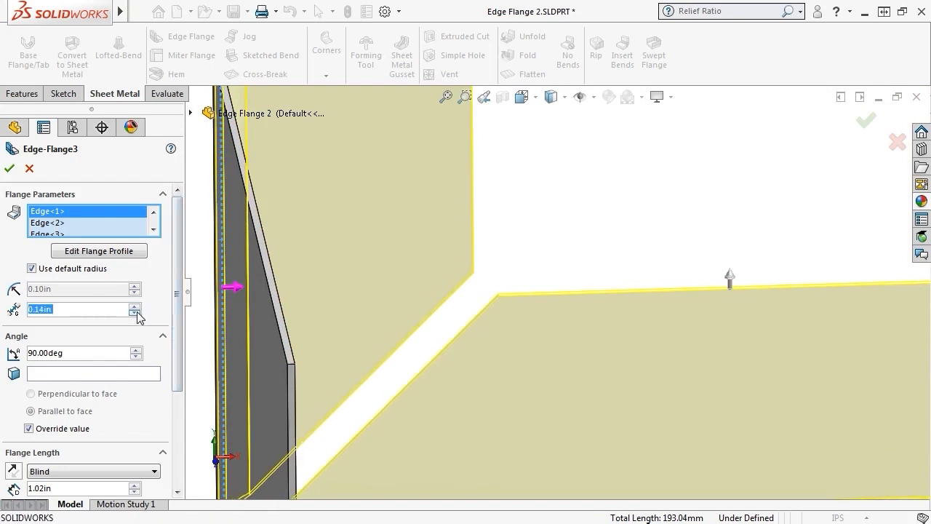
click(135, 313)
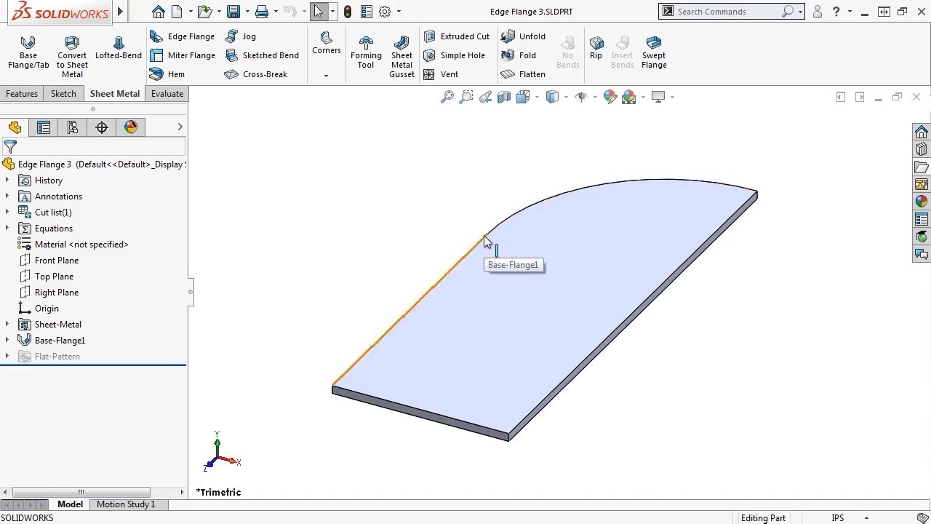
Step: Start an edge flange on the curved edge of the Edge Flange 3 plate, pointing upward with a length of about 0.42 in
click(180, 41)
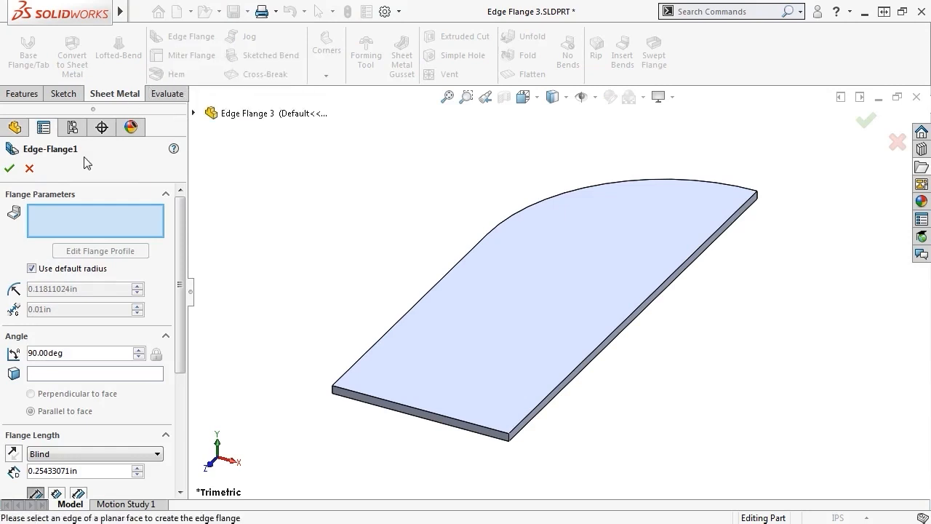
click(574, 187)
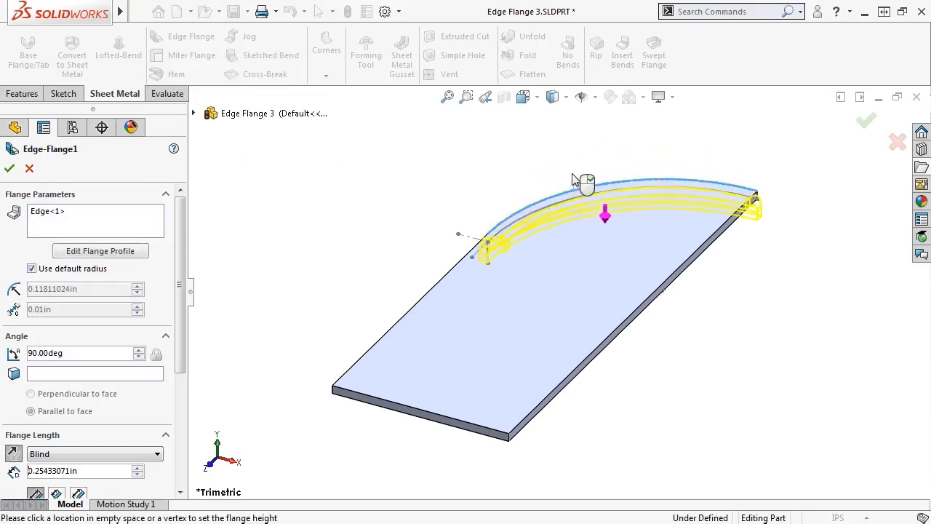
click(566, 137)
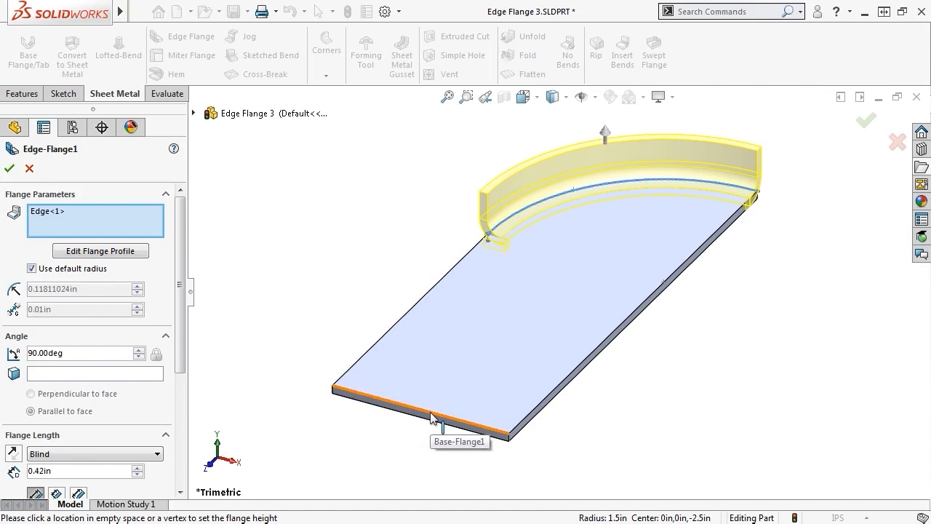
click(582, 368)
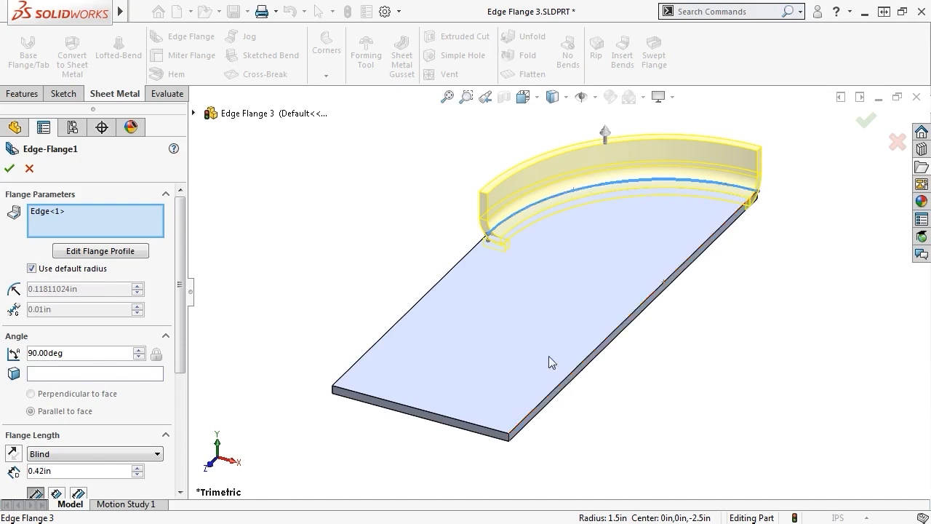
Step: Set the curved flange's angle to 75 degrees
click(100, 353)
double_click(100, 353)
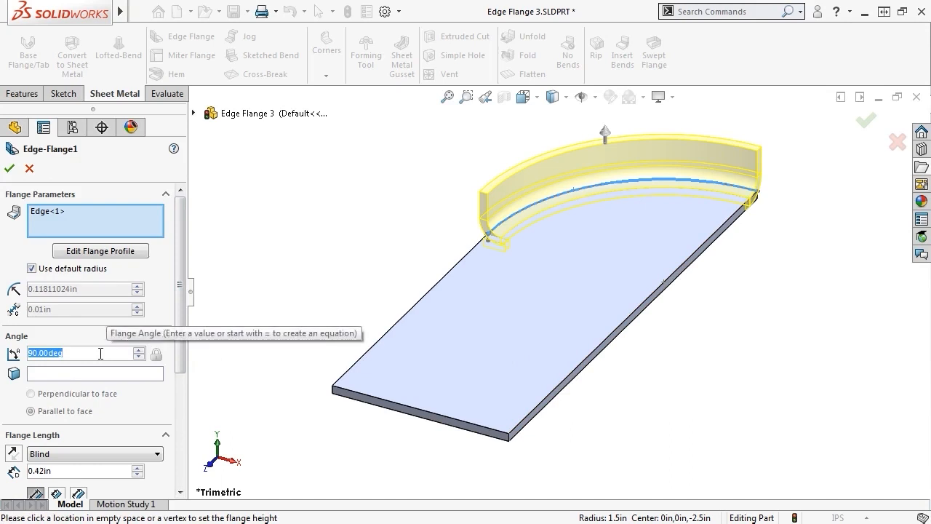
text(75)
key(Return)
drag(180, 351, 184, 426)
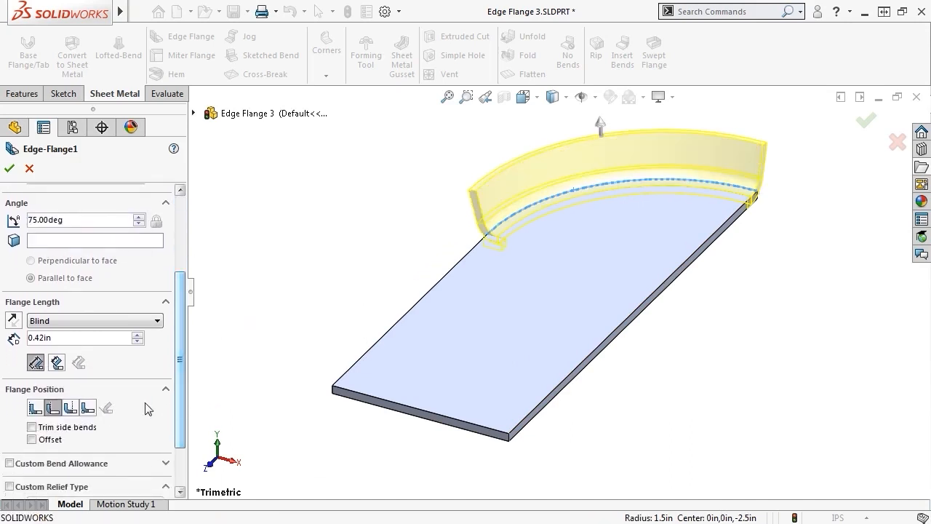
Step: Reduce the curved flange's length to 0.32 in, and try flipping its direction downward and back up
click(137, 341)
click(15, 322)
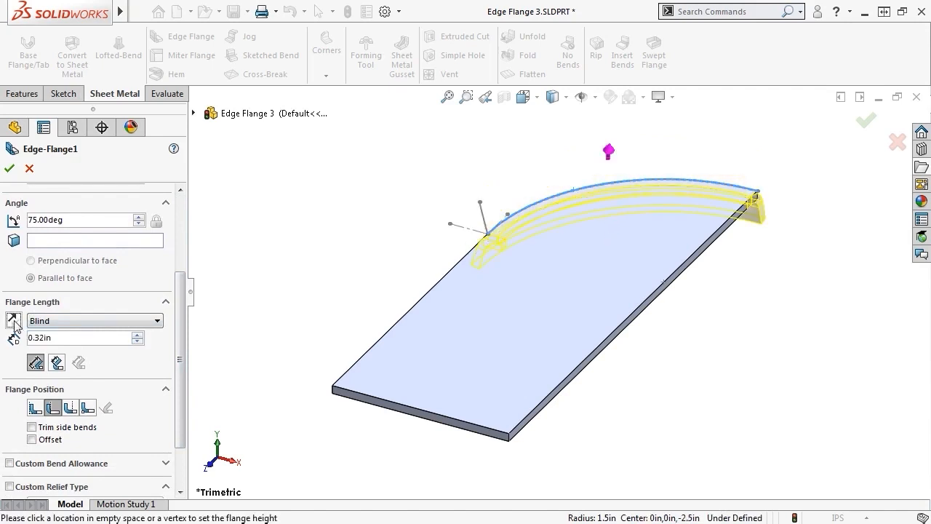
click(16, 322)
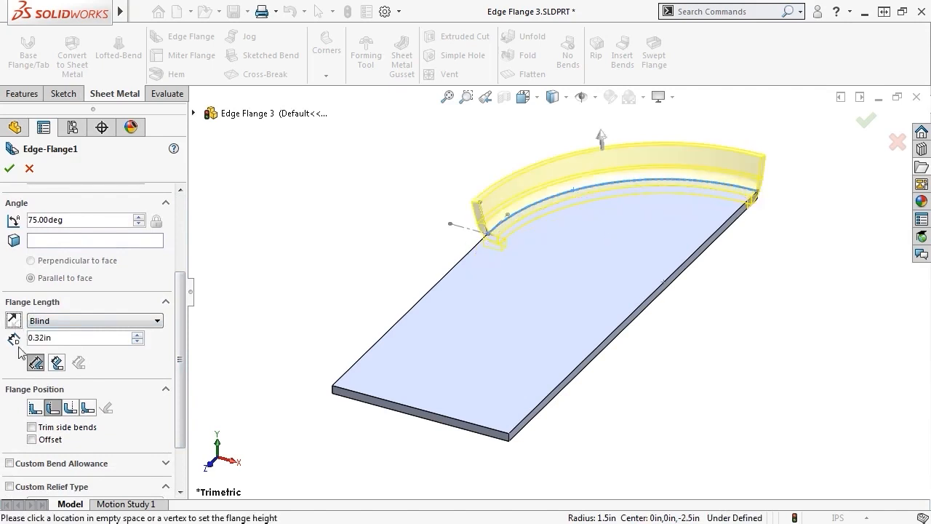
Step: Try the Bend Outside and Bend from Virtual Sharp flange positions, and return to Material Outside
click(52, 408)
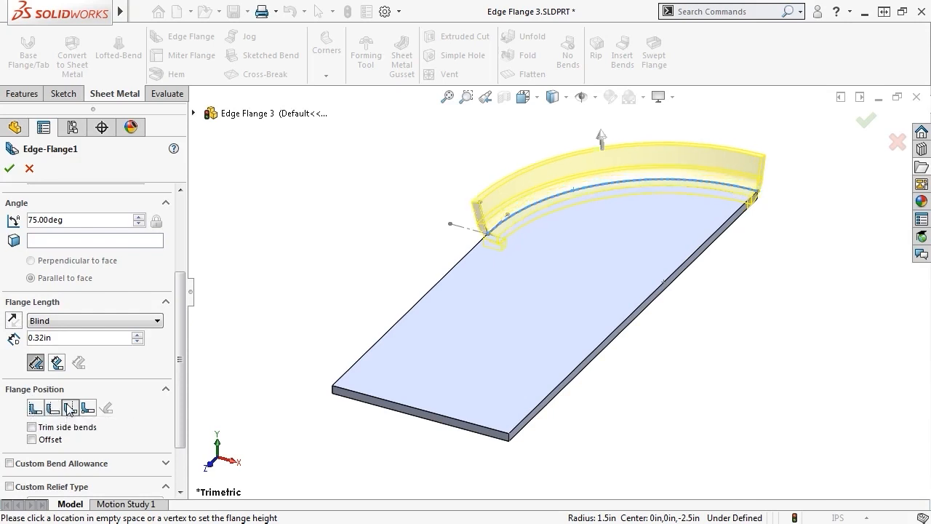
click(70, 408)
click(87, 408)
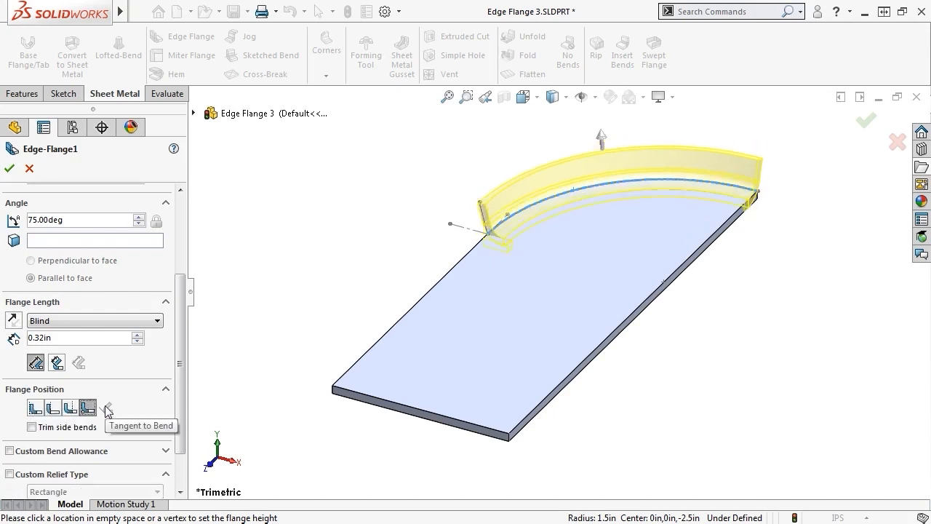
click(52, 408)
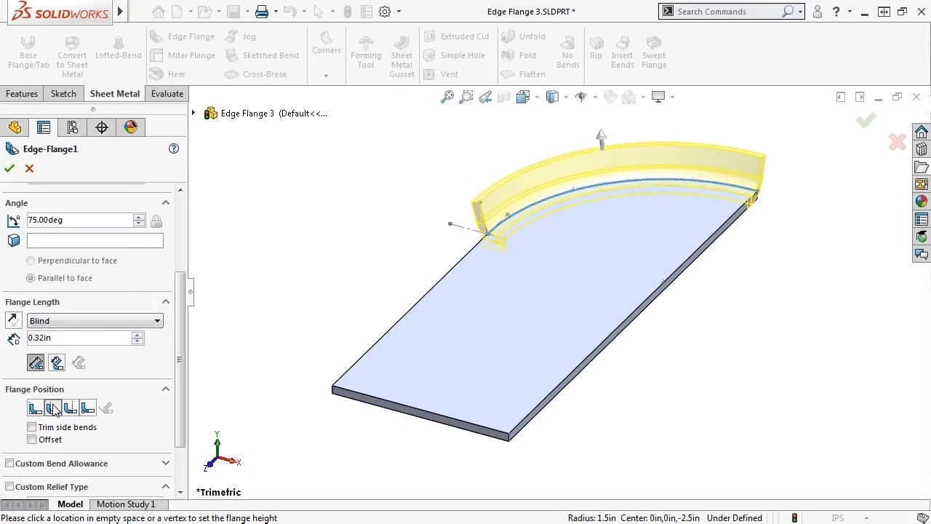
Step: Enable a custom Rectangle relief with a ratio of 1 for the curved flange and accept the feature
scroll(178, 415, down, 3)
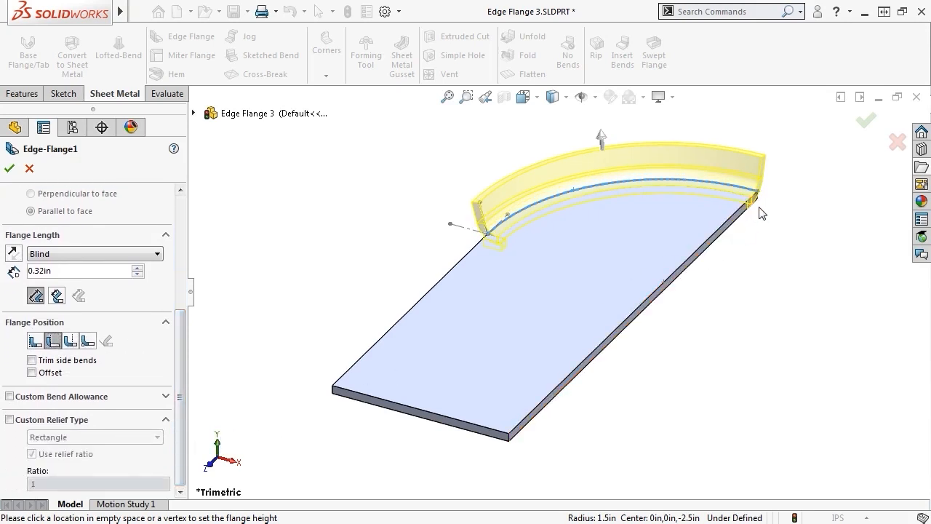
scroll(759, 213, down, 5)
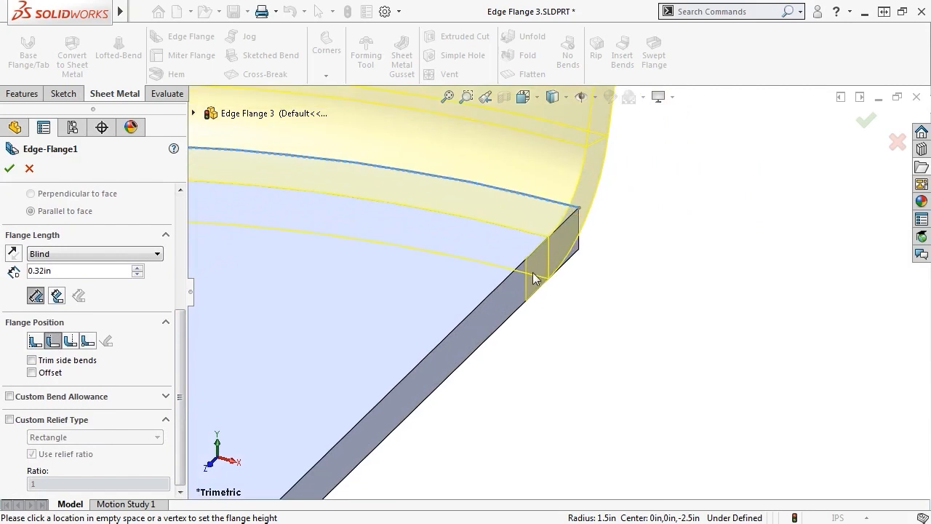
click(9, 420)
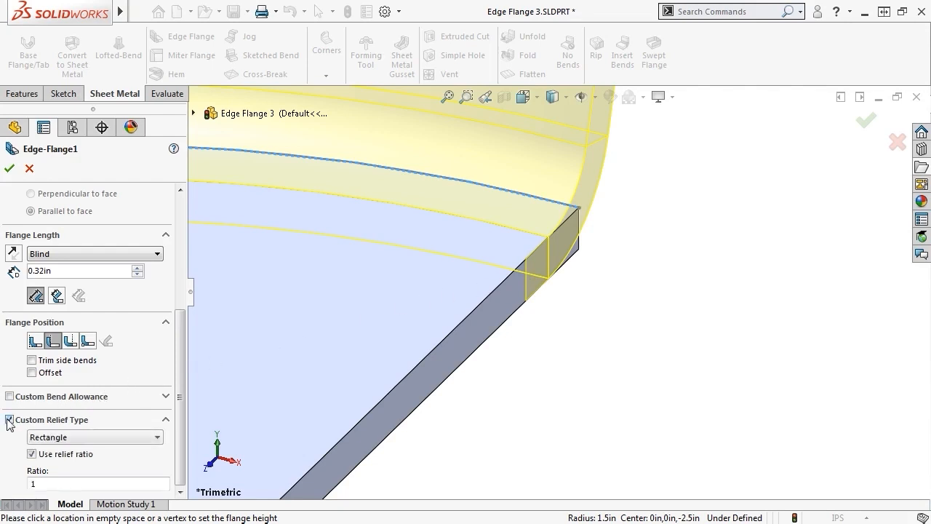
click(133, 440)
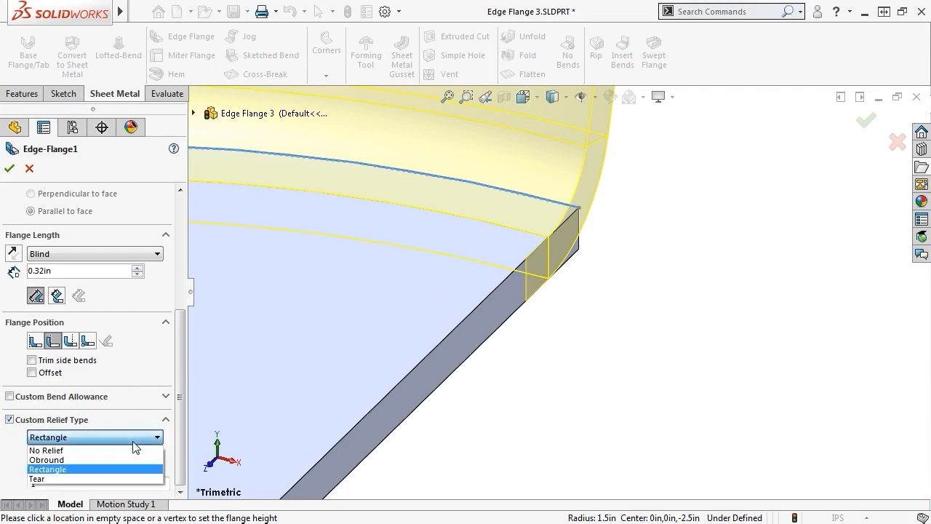
click(130, 437)
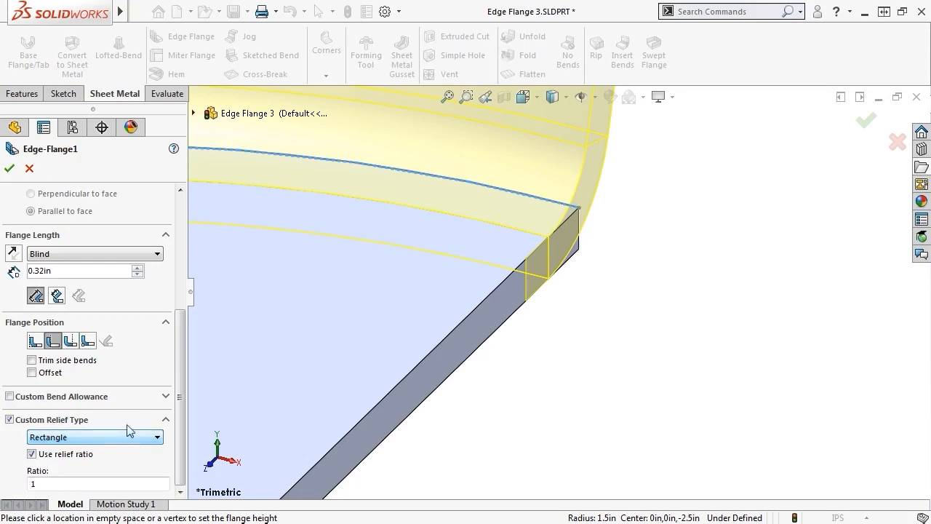
click(10, 168)
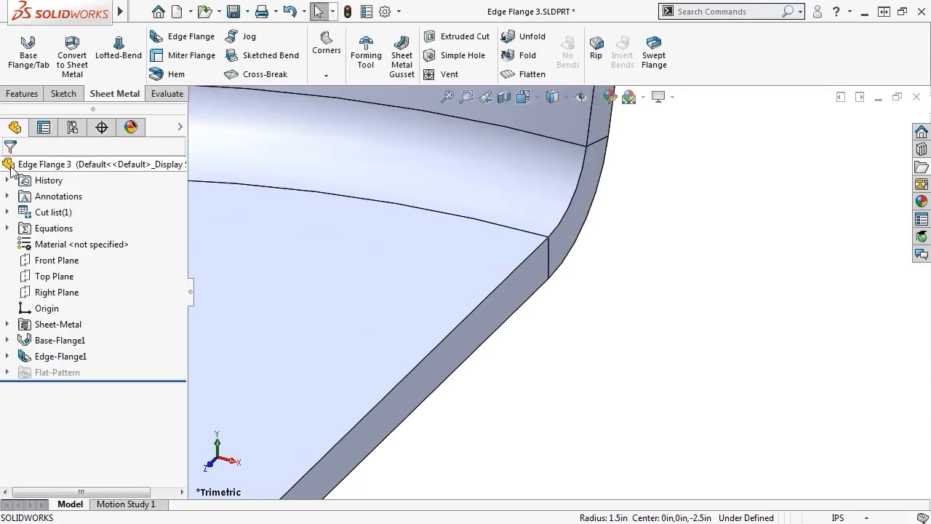
Step: View the curved flange part isometrically and toggle its flat pattern on and off
key(ctrl+7)
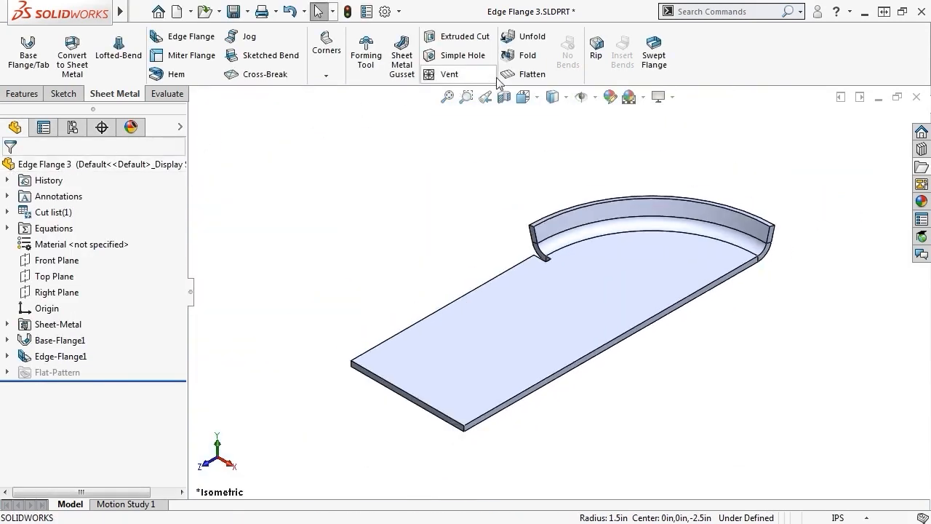
click(508, 75)
click(508, 76)
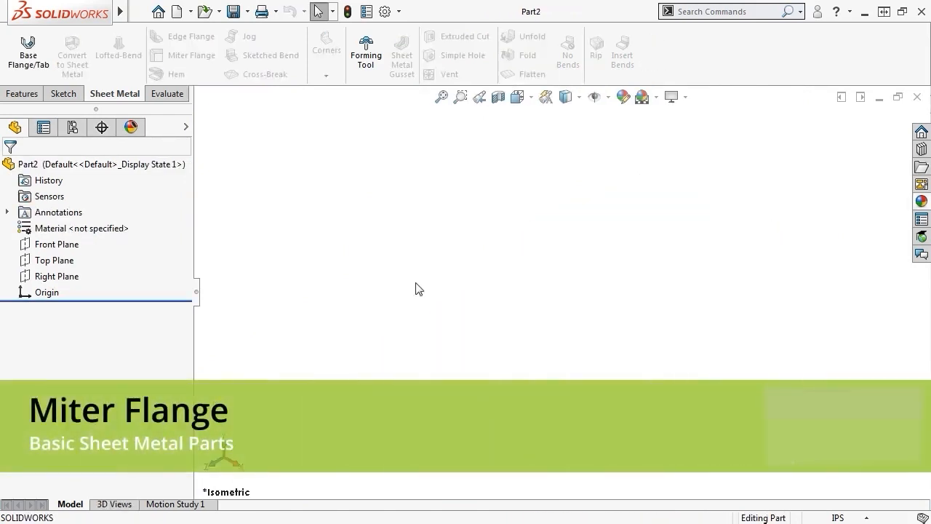
Step: Sketch a corner rectangle on the Top Plane of Part2 with one long side through the origin, and start a base flange from it
click(72, 260)
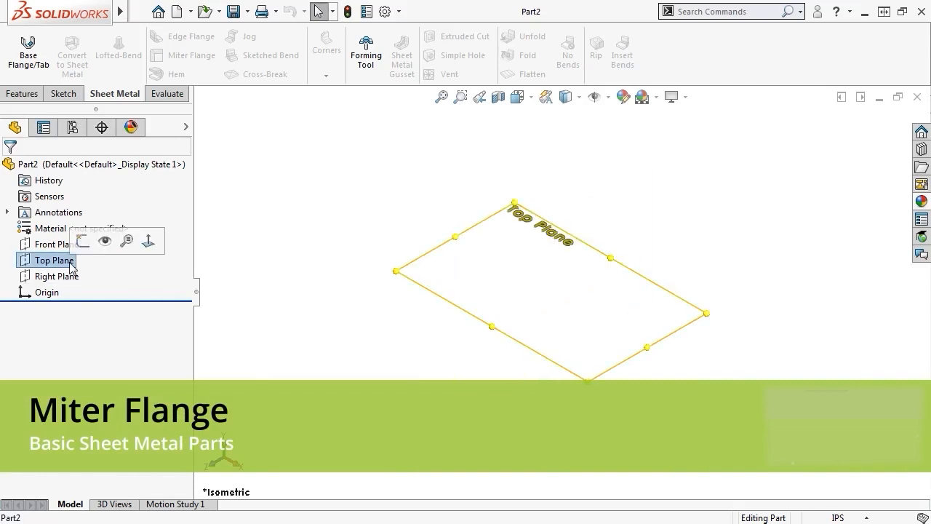
click(85, 242)
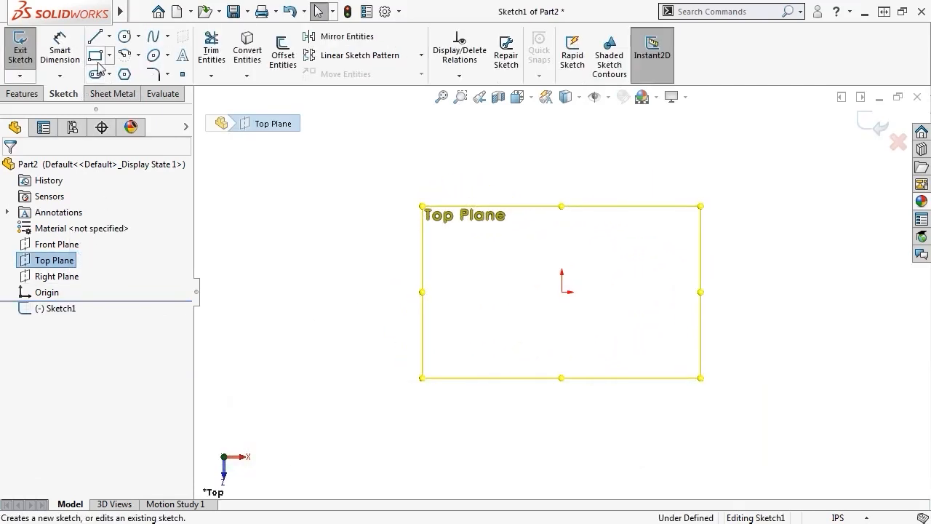
click(95, 55)
click(524, 292)
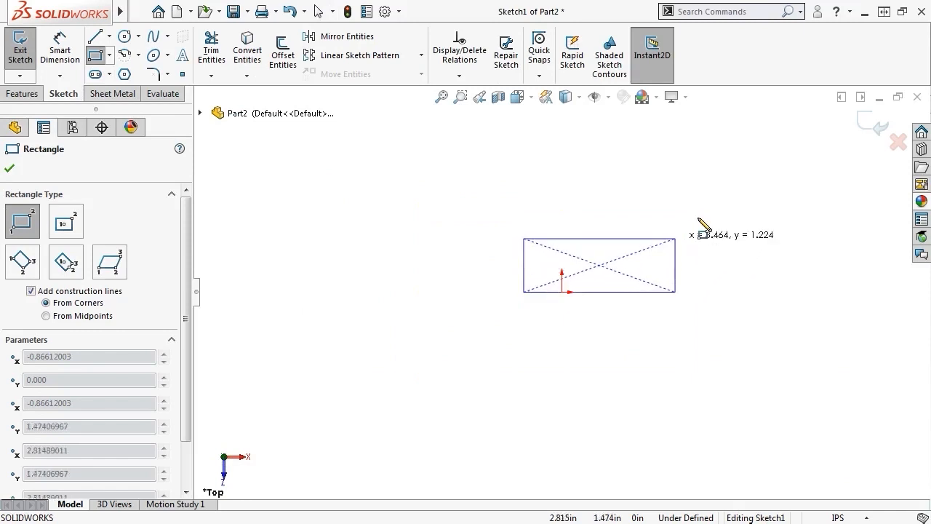
click(716, 203)
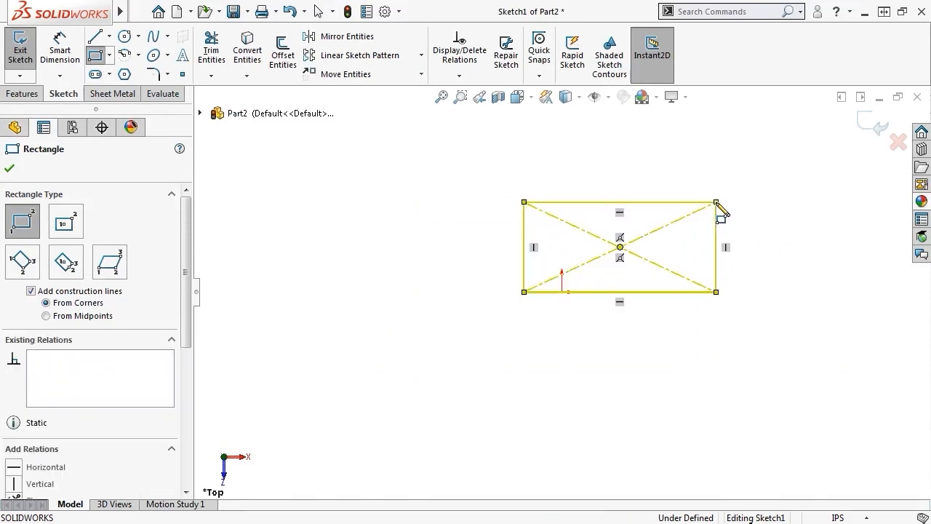
click(112, 93)
click(28, 55)
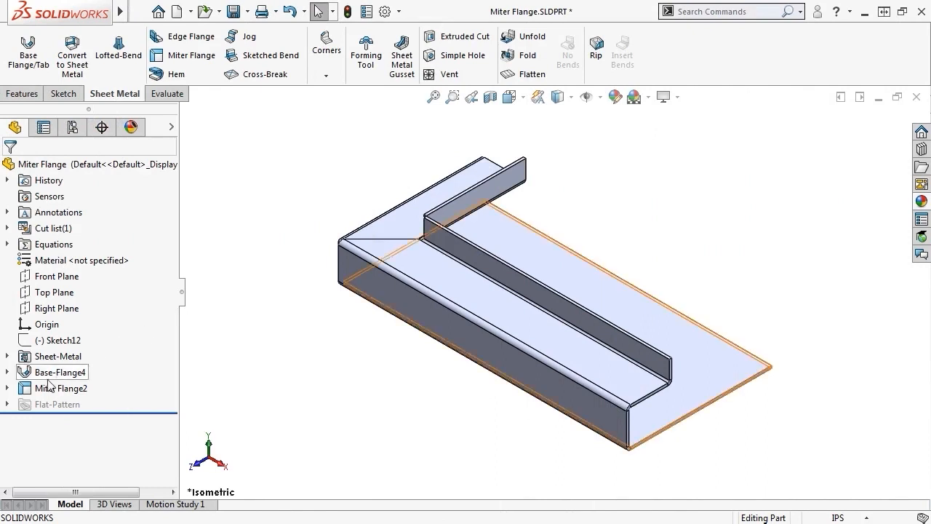
Step: Examine the finished miter flange's stepped profile sketch in the Right view of the Miter Flange part
click(8, 388)
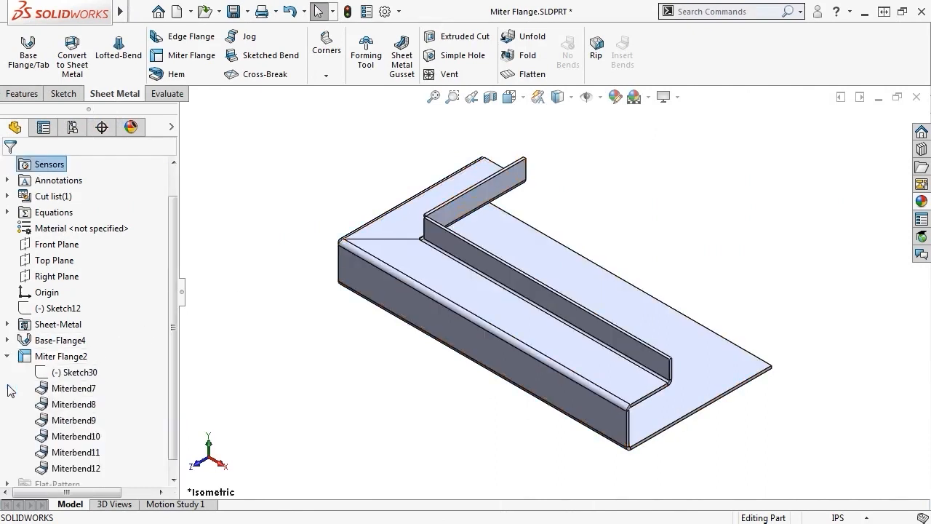
click(76, 373)
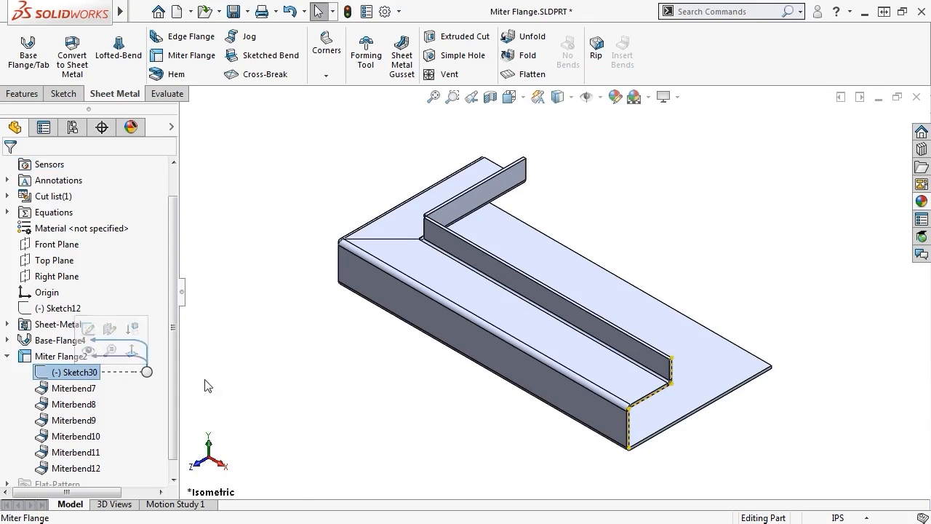
mouse_move(557, 432)
middle_down()
mouse_move(506, 379)
mouse_move(504, 358)
middle_up()
click(208, 457)
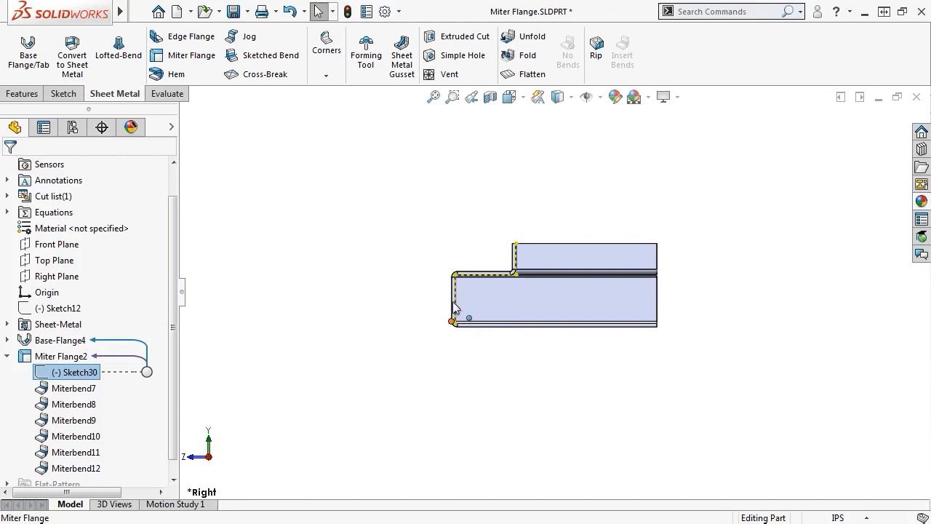
scroll(455, 302, down, 8)
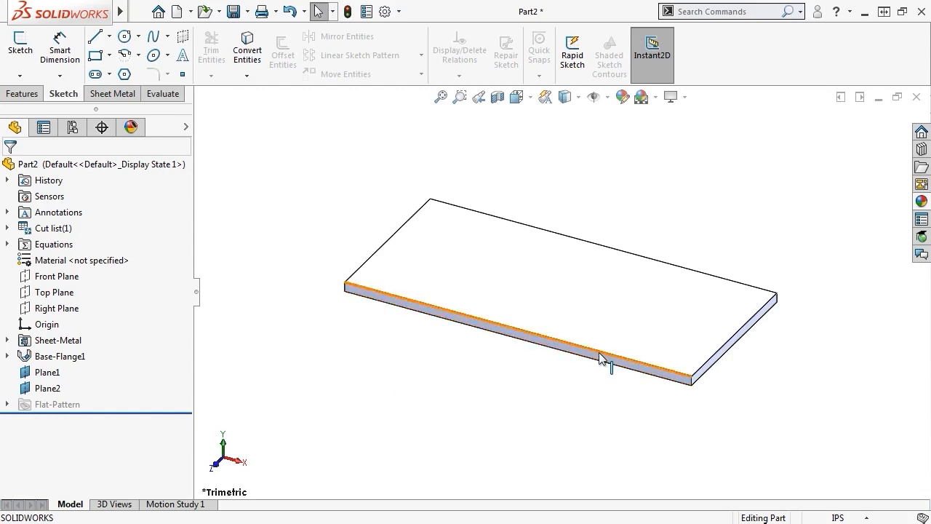
scroll(655, 353, down, 8)
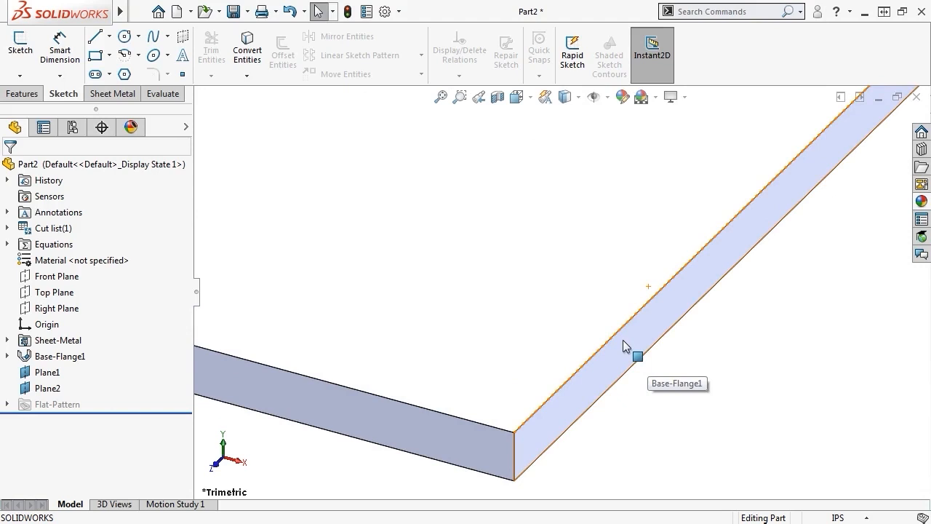
middle_click(623, 339)
middle_click(623, 339)
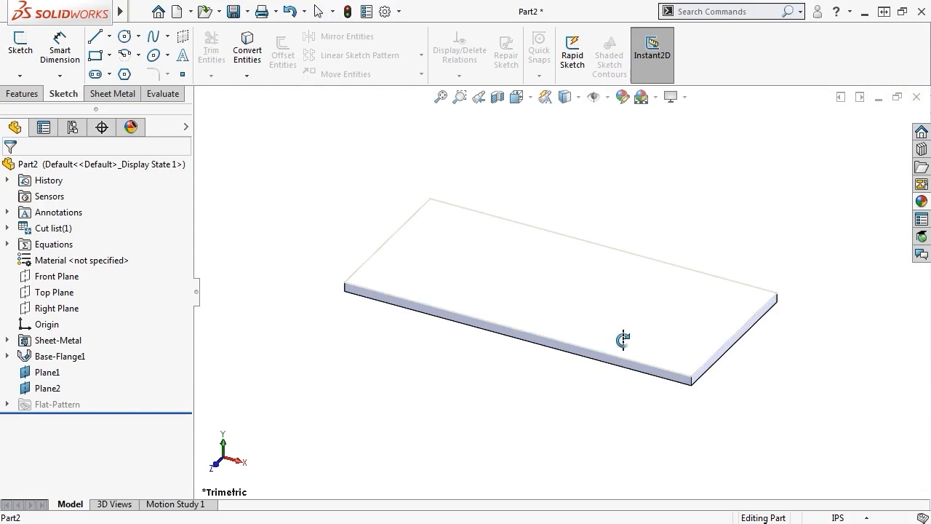
click(94, 40)
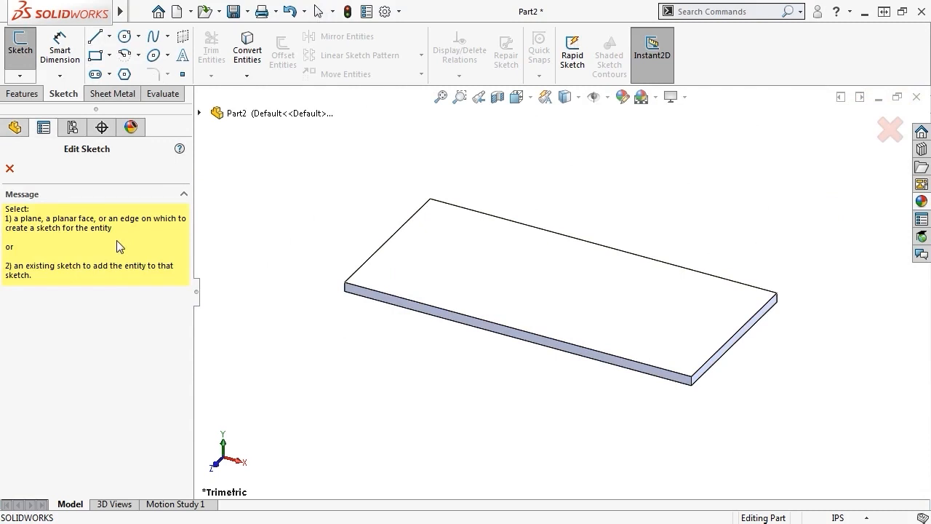
click(10, 168)
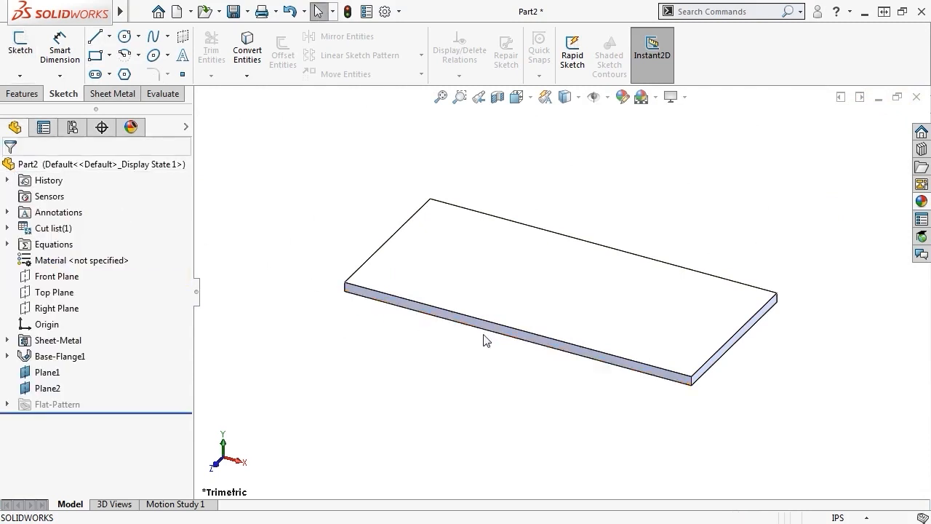
Step: Sketch a stepped profile at the end of the front long upper edge: about 0.54 in vertical, a short horizontal inward, and another vertical
click(669, 373)
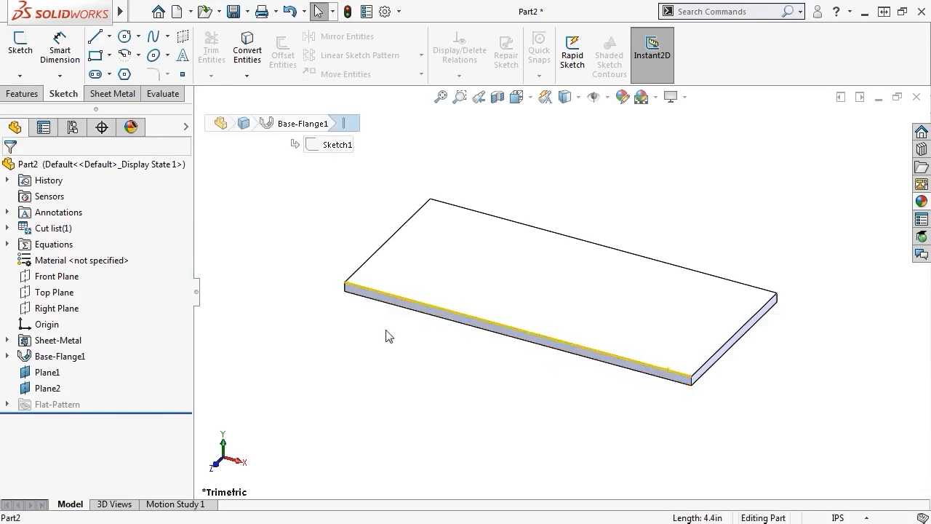
click(91, 41)
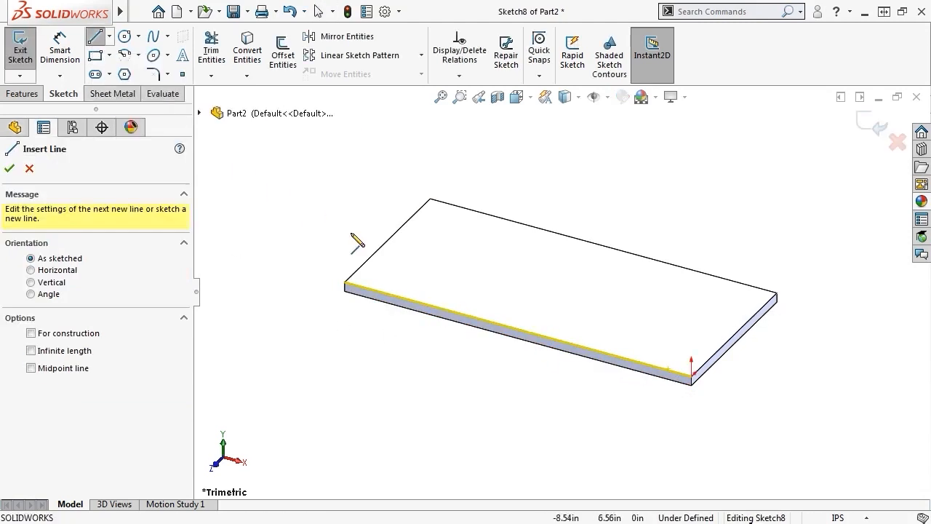
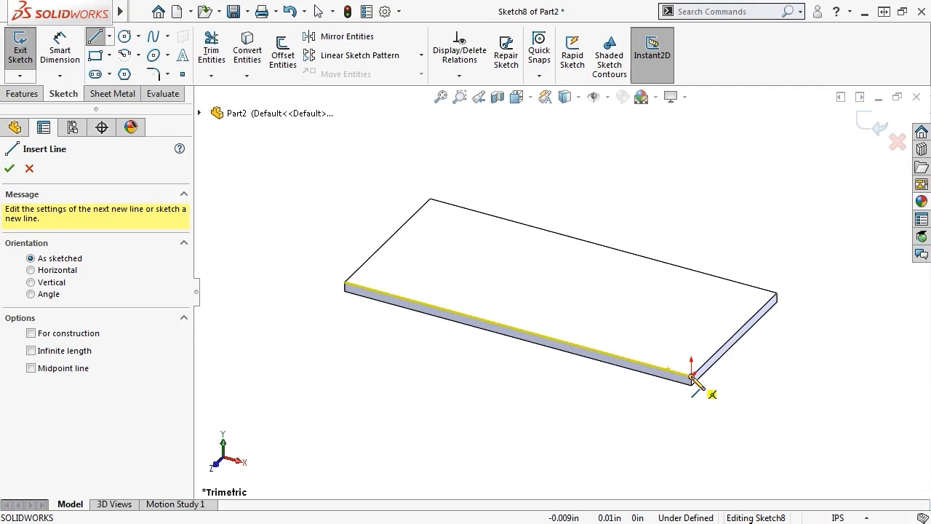
click(691, 377)
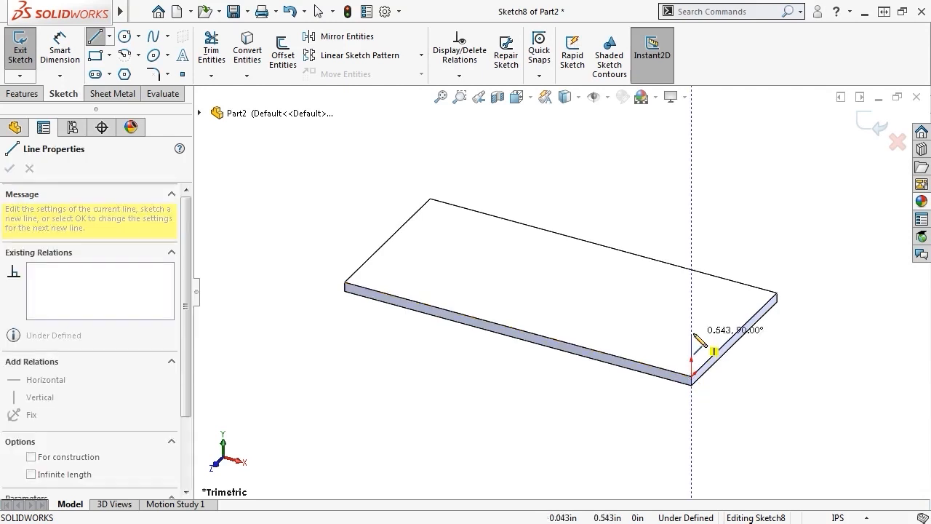
click(691, 334)
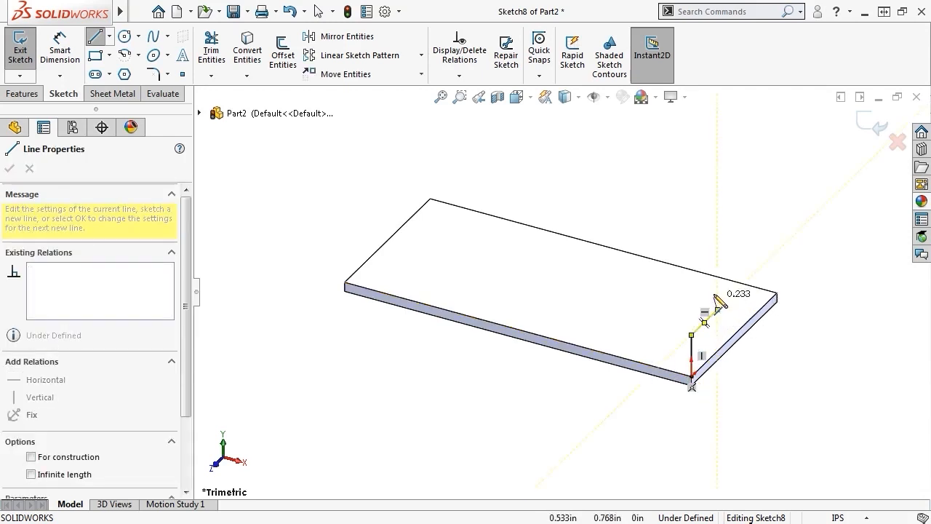
click(718, 309)
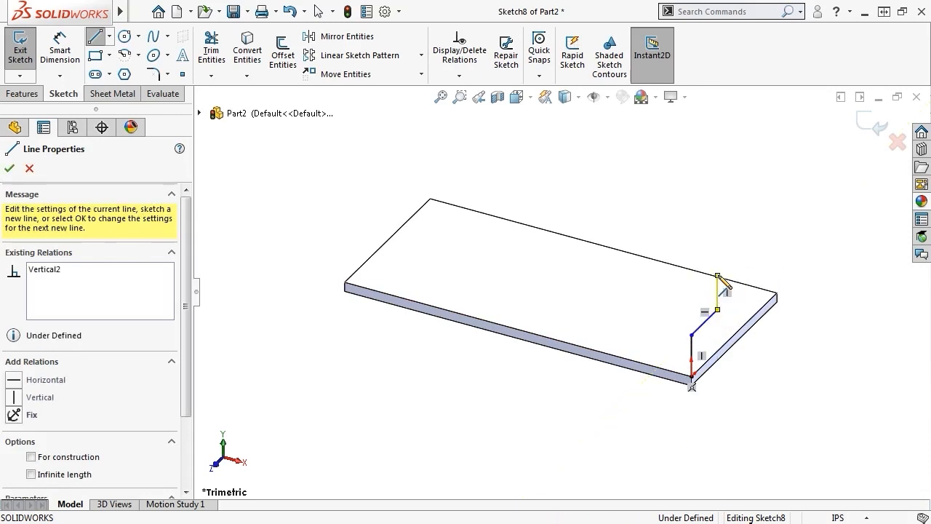
click(718, 277)
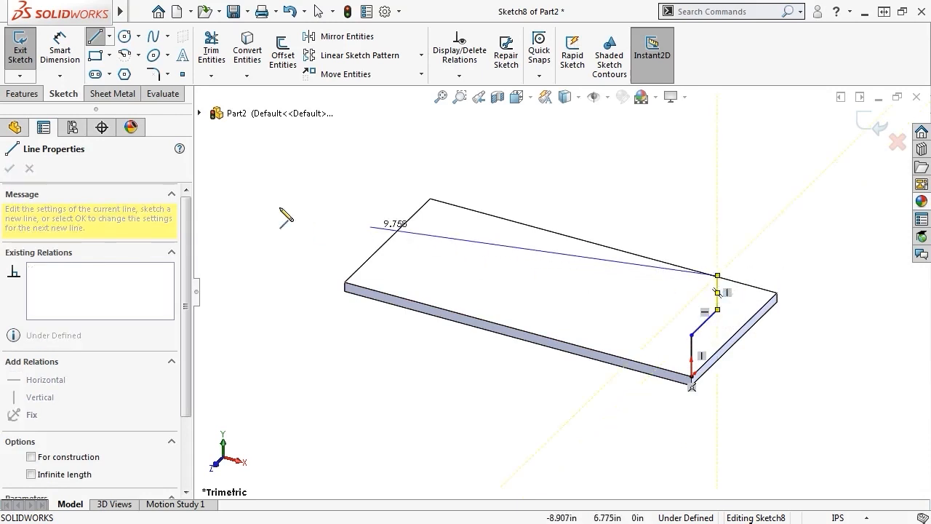
Step: Start a miter flange from the stepped profile and add the adjacent short edge of the plate as a second edge
click(125, 95)
click(183, 55)
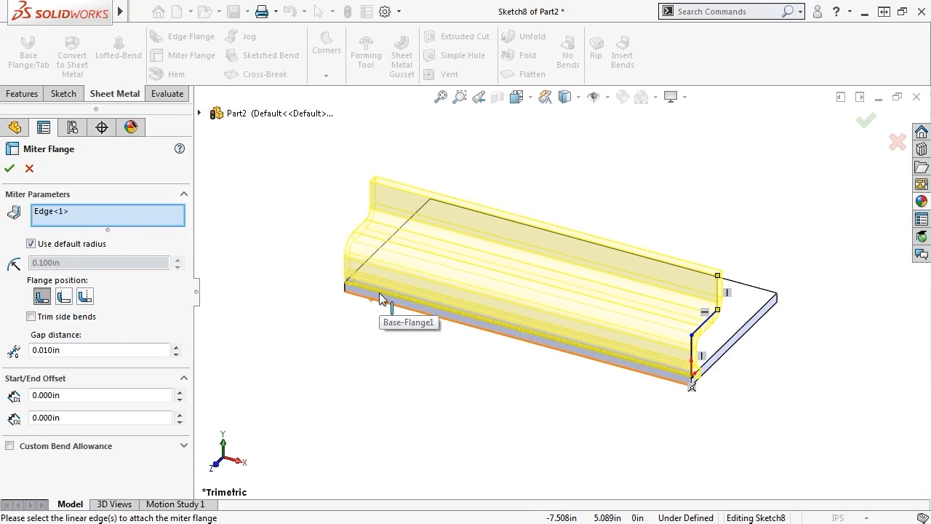
middle_drag(676, 258, 657, 305)
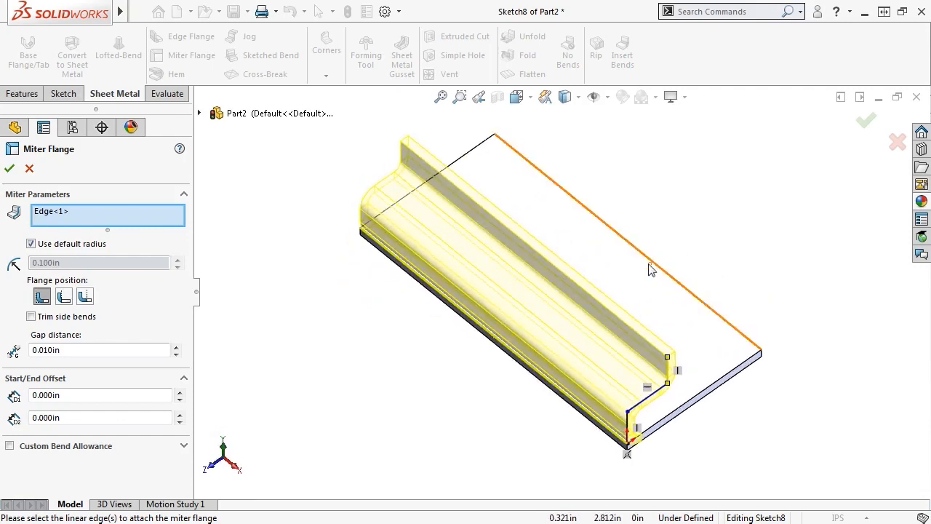
click(480, 149)
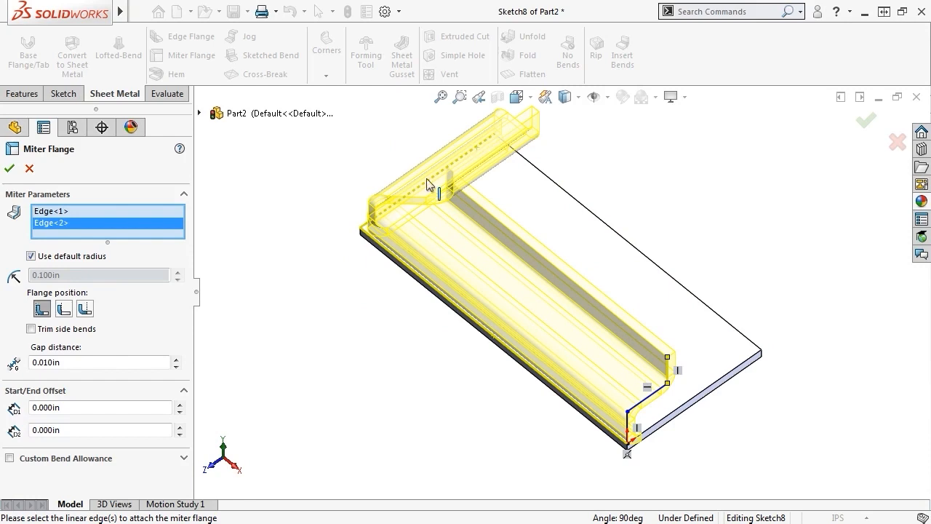
Step: Switch the miter flange's default radius off and on, and try the Bend Outside position before returning to Material Inside
click(34, 256)
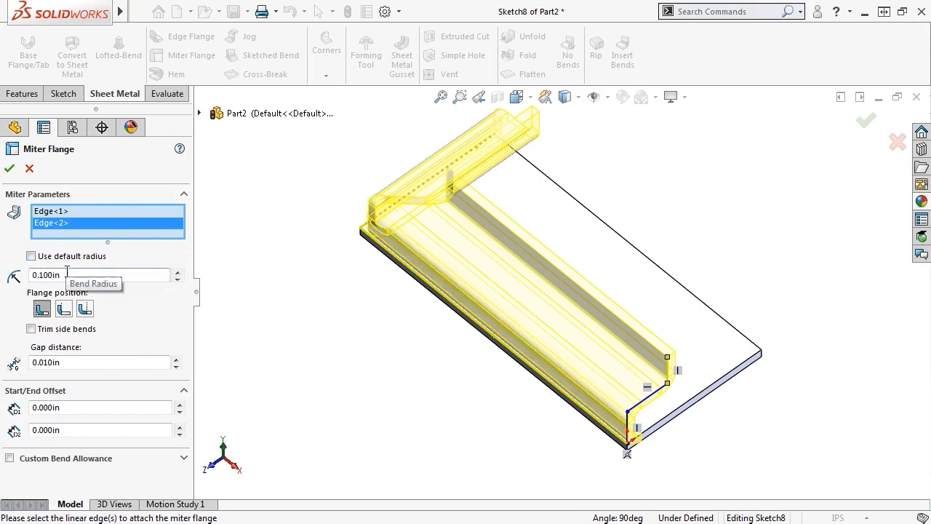
click(32, 256)
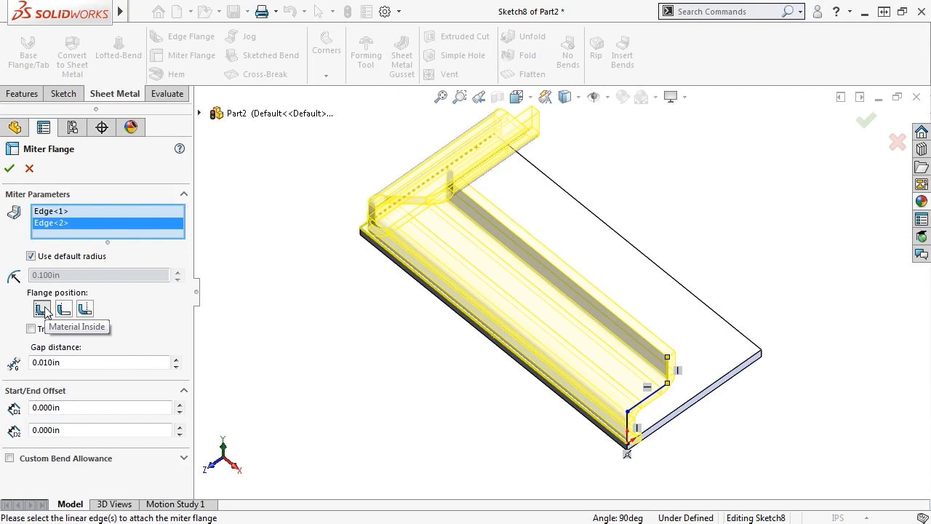
click(83, 313)
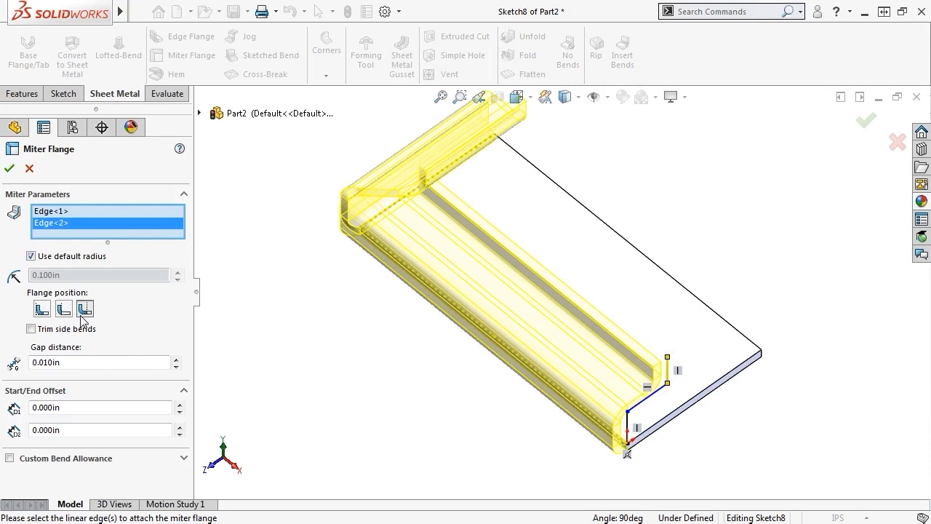
click(41, 308)
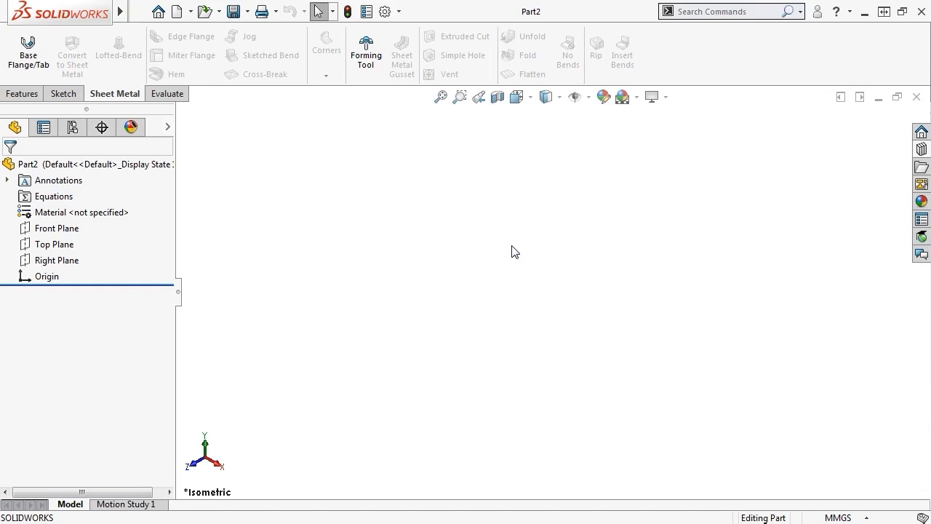
Step: Sketch a vertical line down from the origin and a connected line angled outward on the Front Plane, and exit the sketch
click(77, 230)
click(76, 205)
key(s)
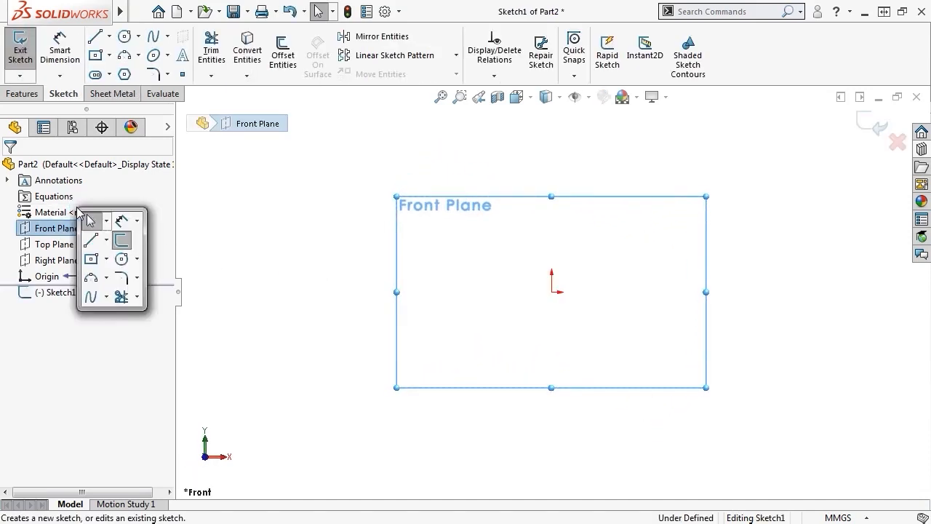
click(85, 243)
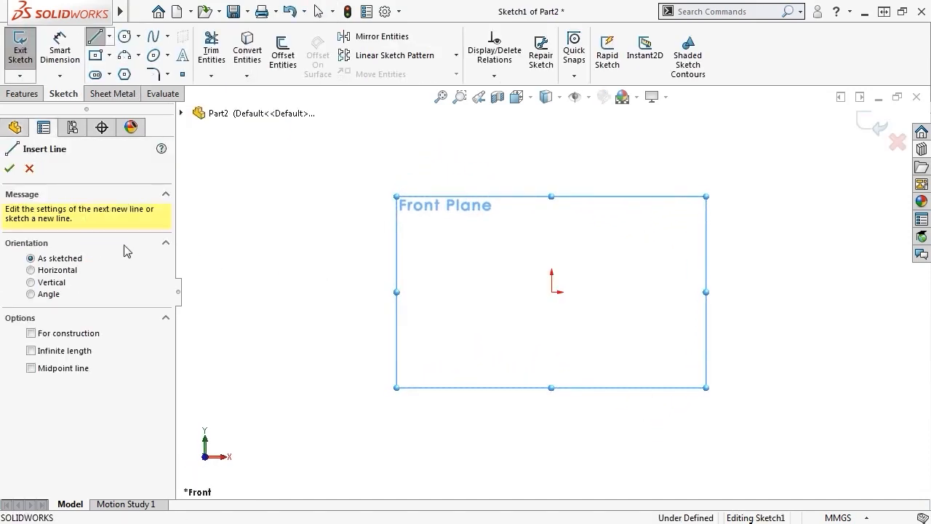
click(552, 292)
click(553, 334)
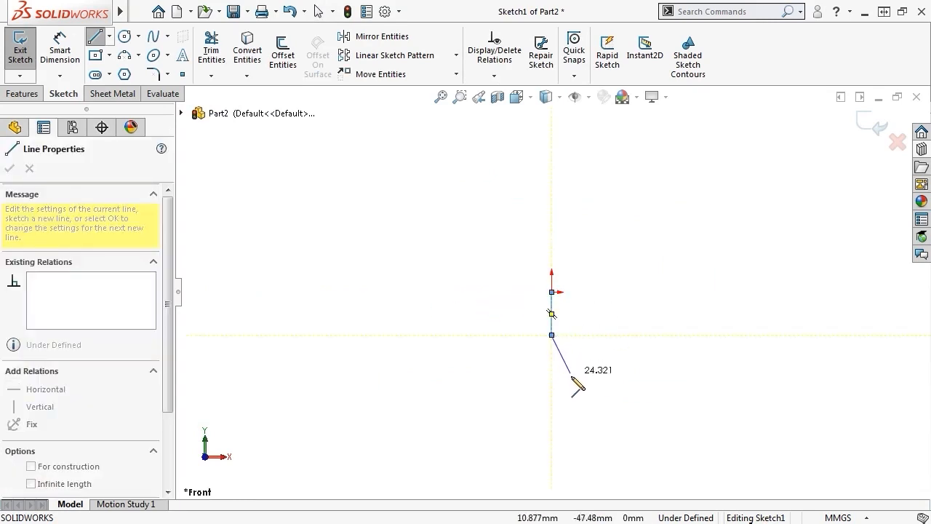
click(590, 393)
key(Escape)
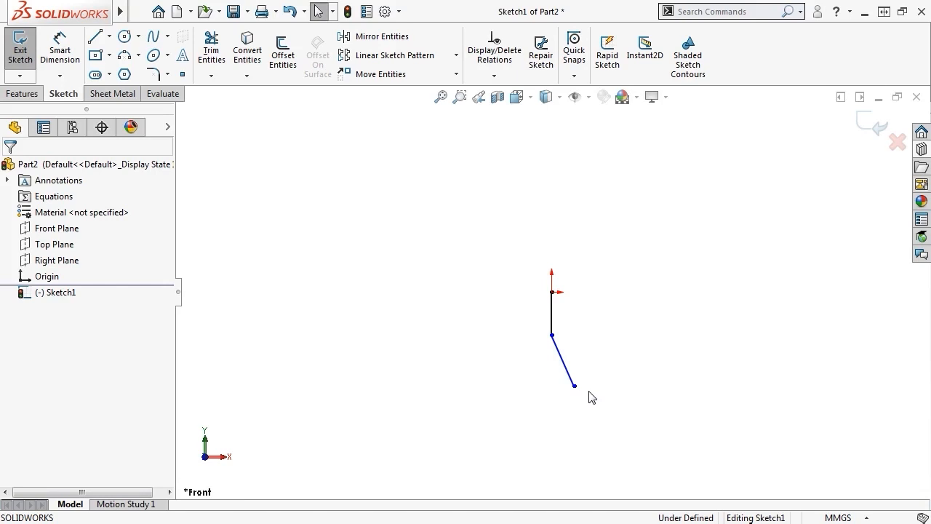
click(874, 137)
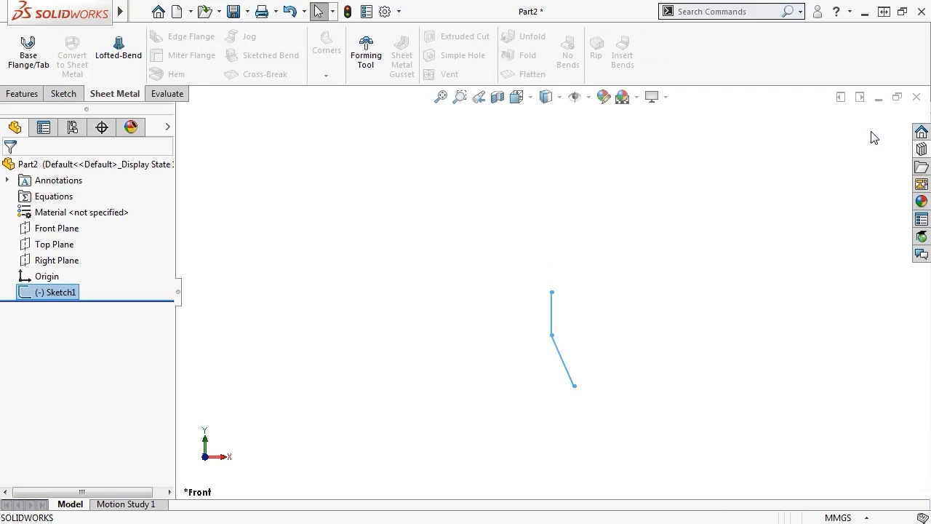
Step: On the Top Plane, sketch a vertical line about 9.4 mm long up from the origin, ending in a 90° tangent arc
click(61, 245)
click(73, 219)
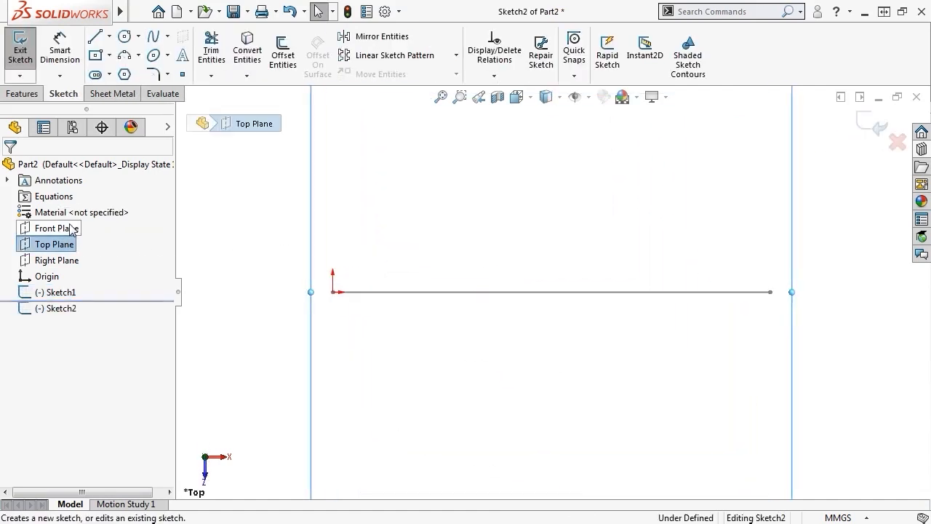
ctrl+middle_drag(315, 290, 262, 461)
scroll(392, 395, up, 2)
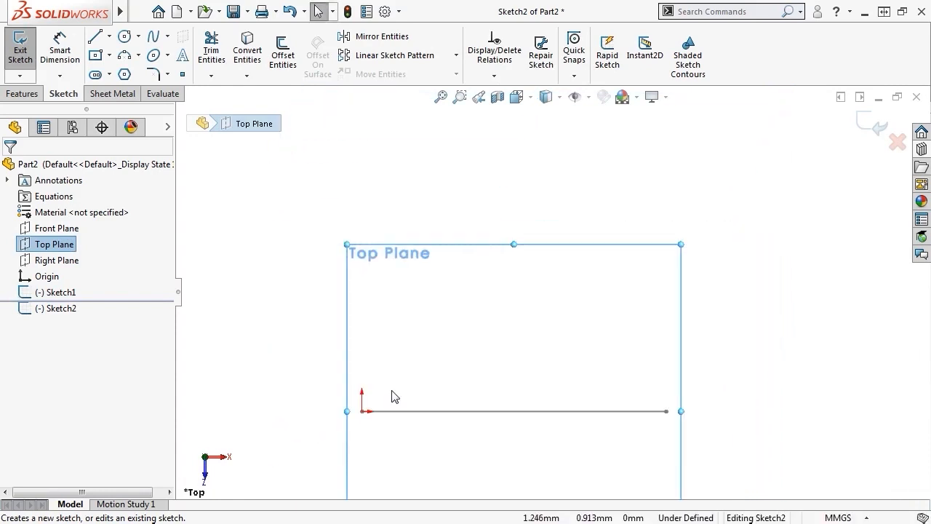
ctrl+middle_drag(384, 394, 286, 439)
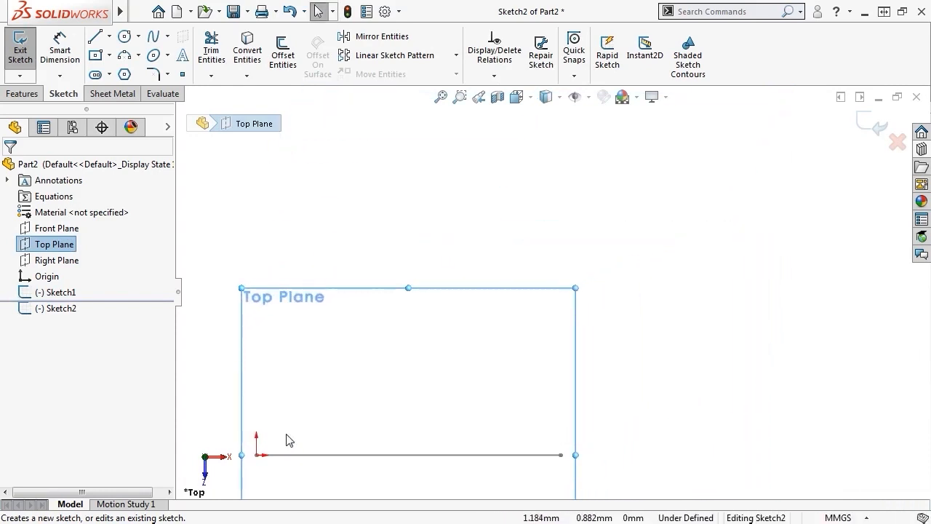
key(s)
click(299, 448)
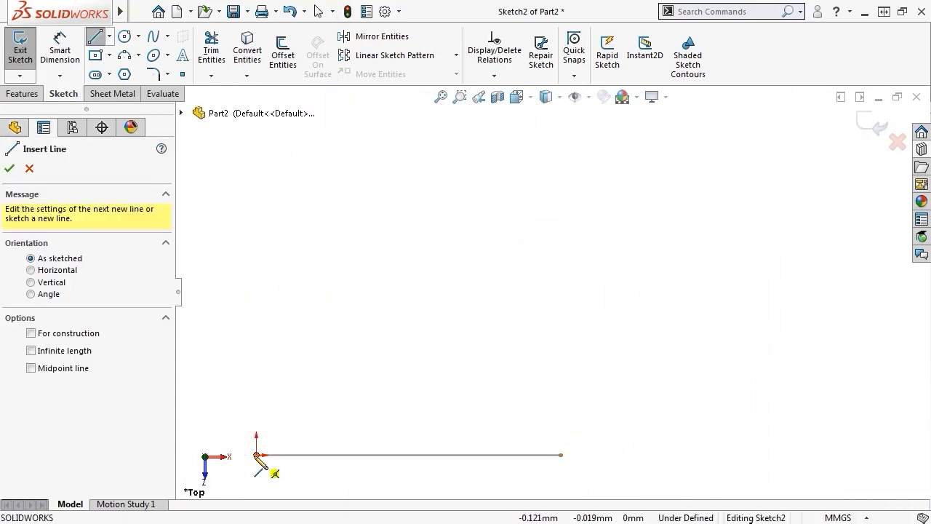
click(256, 456)
click(256, 235)
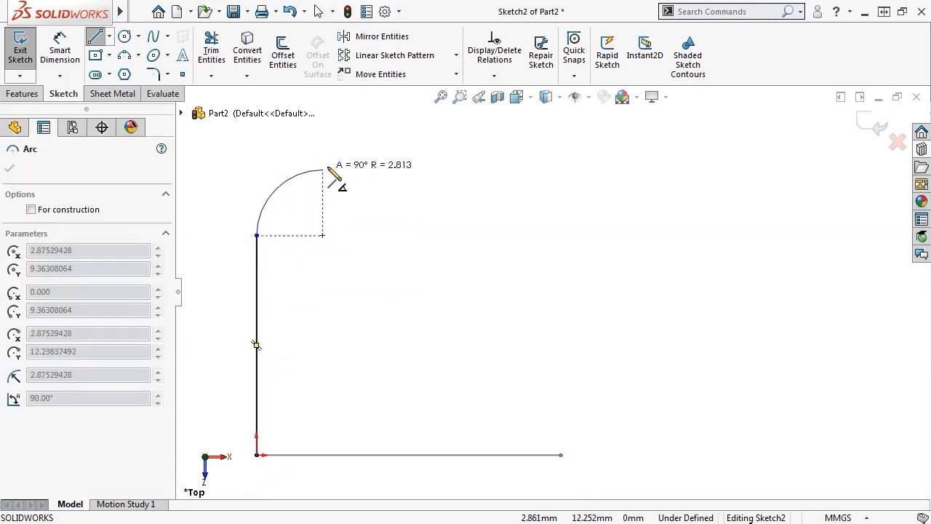
click(359, 133)
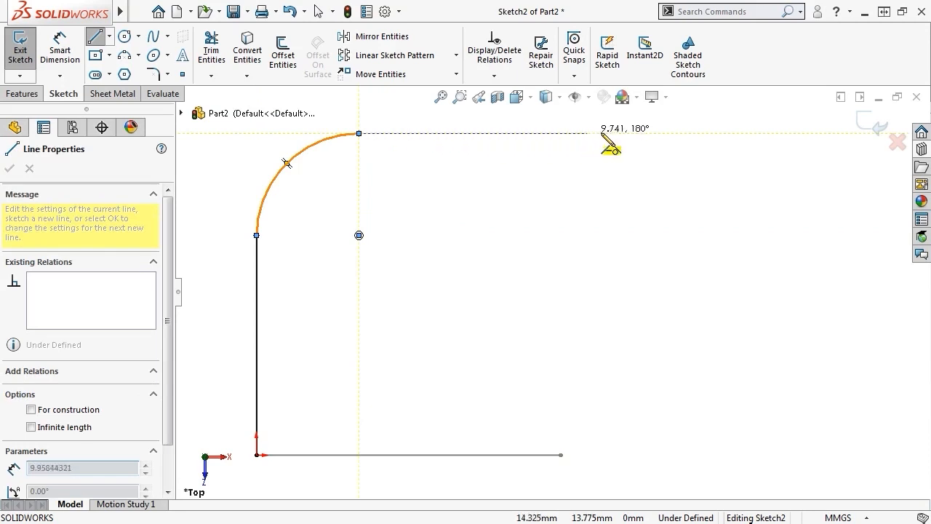
Step: Close the outline from the arc back to the origin with straight lines, making it about 19.2 mm wide and 13.7 mm high
click(707, 133)
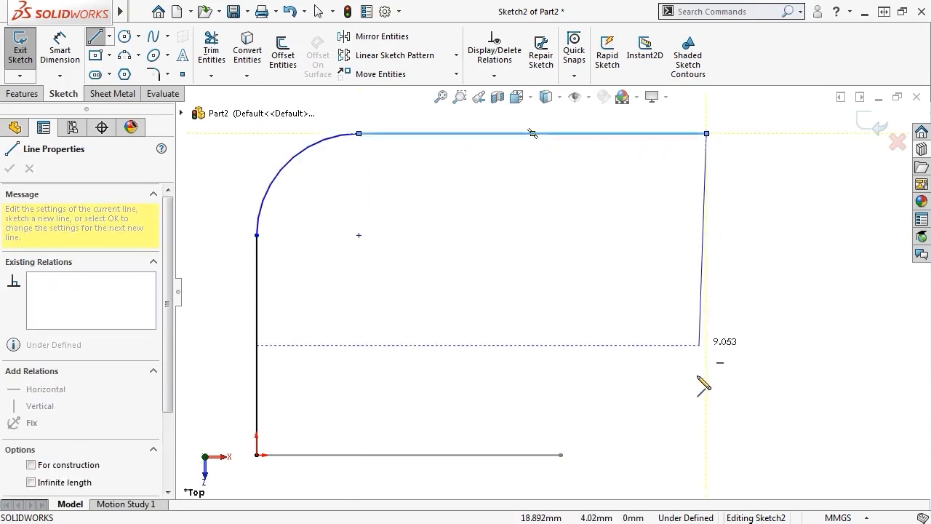
click(707, 455)
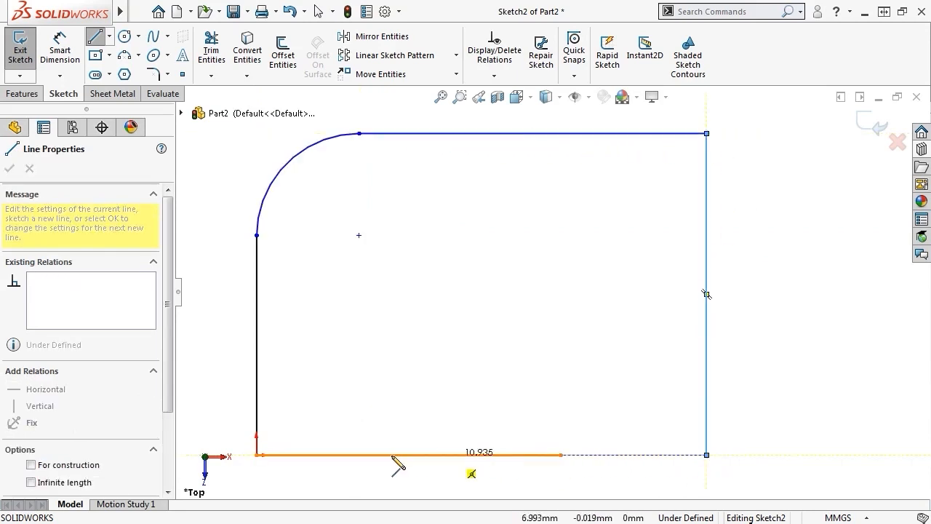
click(256, 455)
key(Escape)
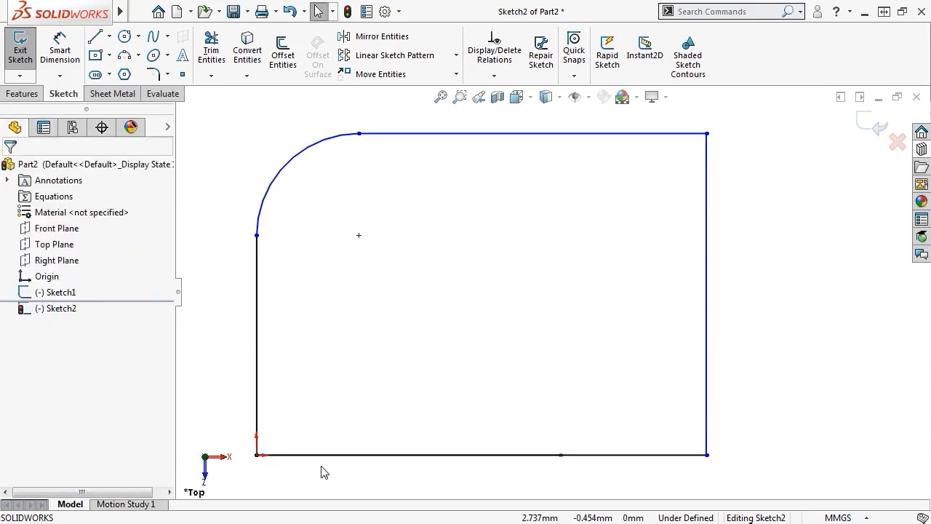
Step: Delete the horizontal line at the origin and the far vertical line to leave an open profile, and exit the sketch
click(322, 456)
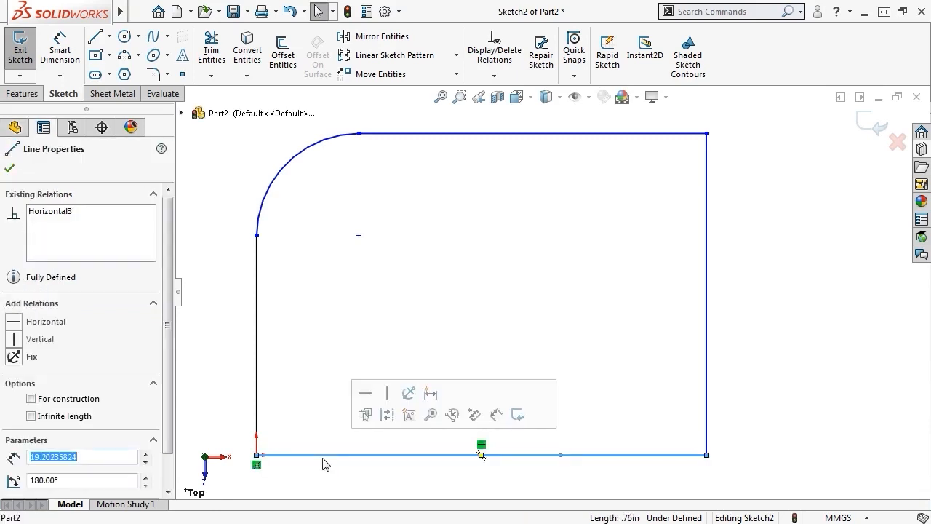
key(Escape)
click(706, 281)
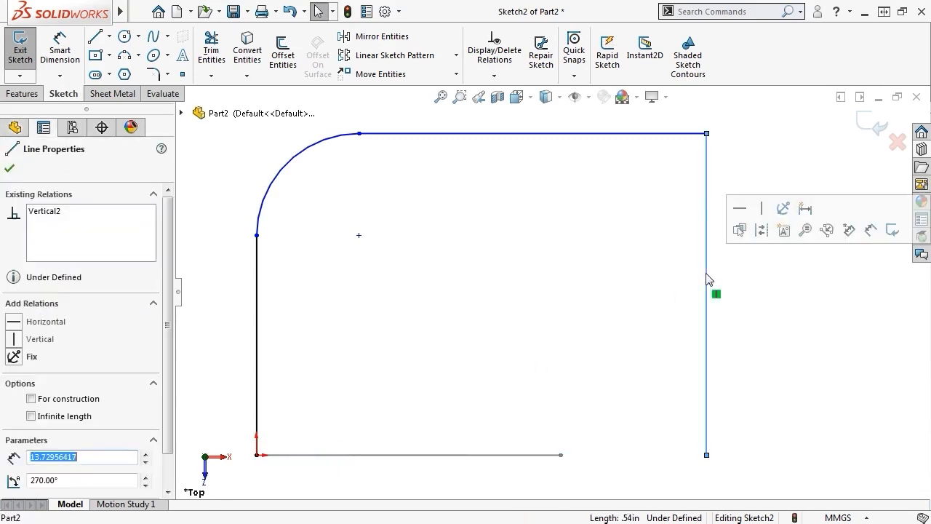
click(730, 266)
click(875, 125)
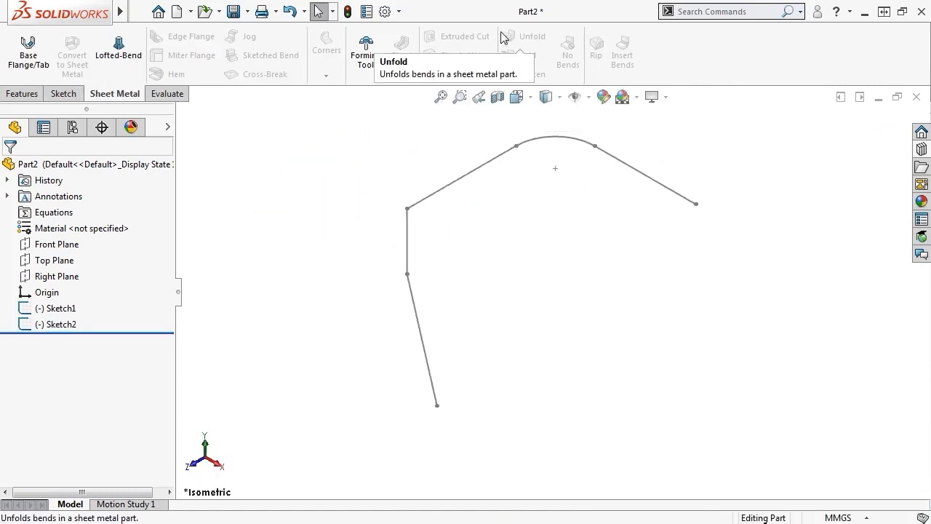
Step: Add the Swept Flange command to the Sheet Metal commands by customizing the interface
click(398, 11)
click(394, 48)
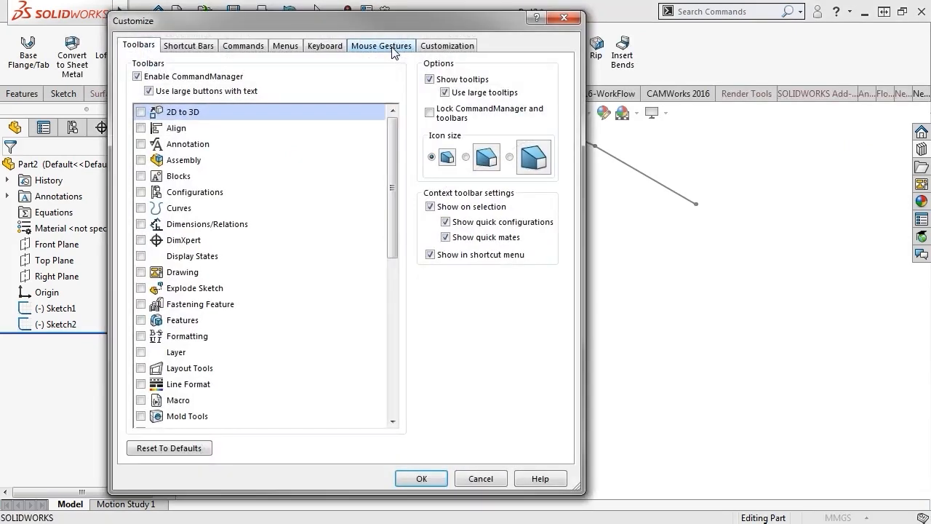
click(259, 48)
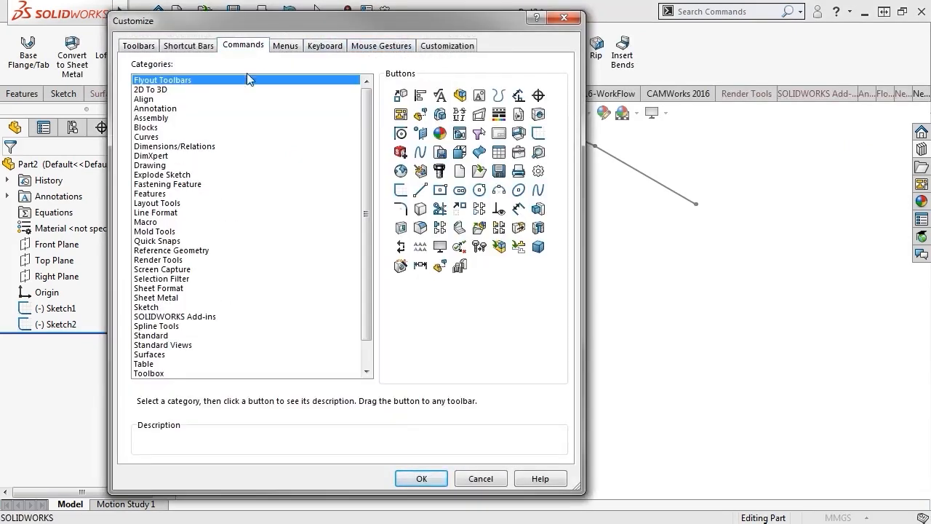
click(175, 298)
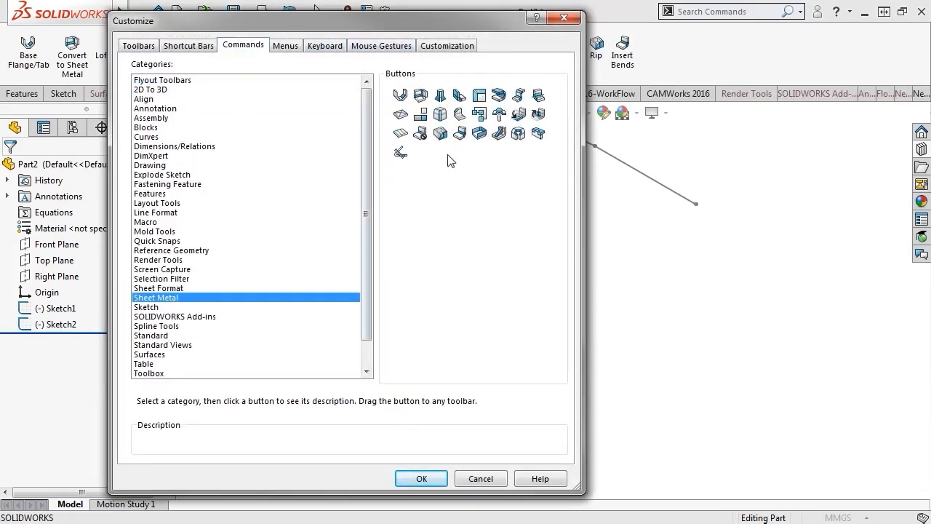
drag(479, 133, 658, 64)
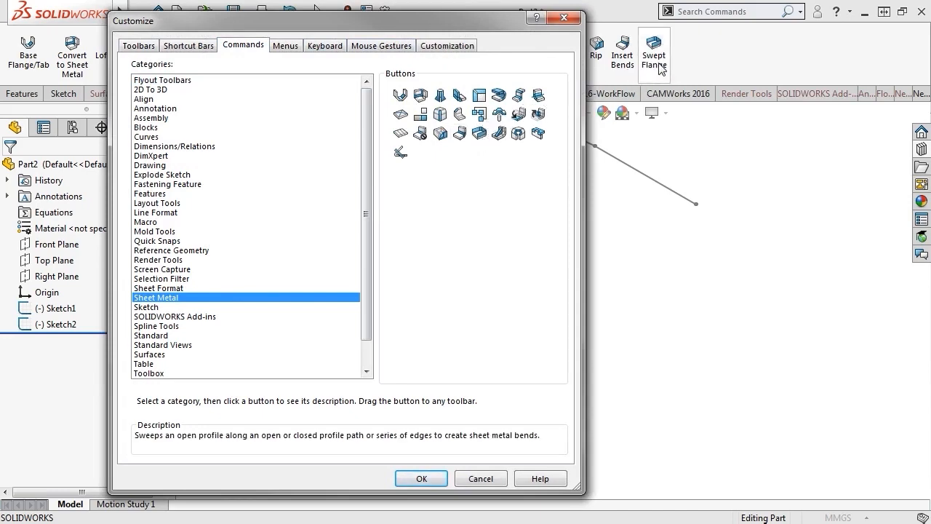
click(566, 21)
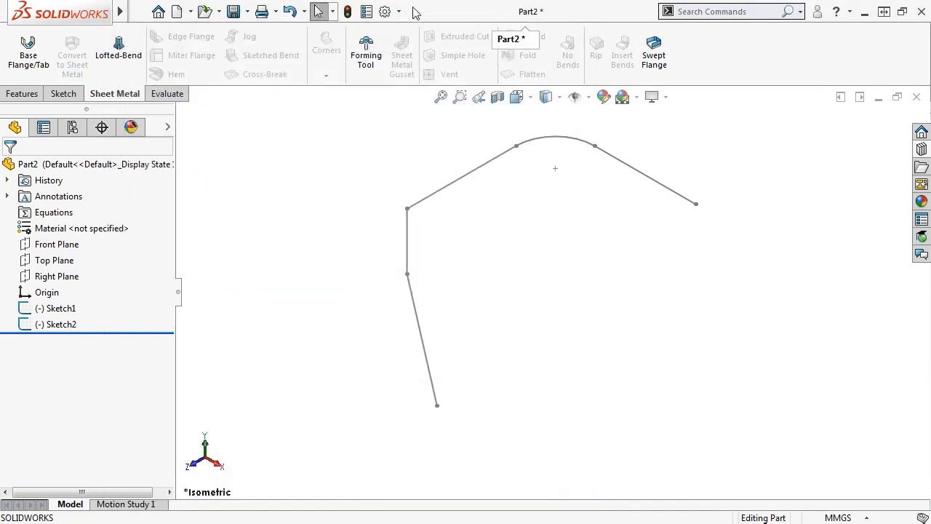
mouse_move(121, 12)
click(193, 11)
mouse_move(226, 16)
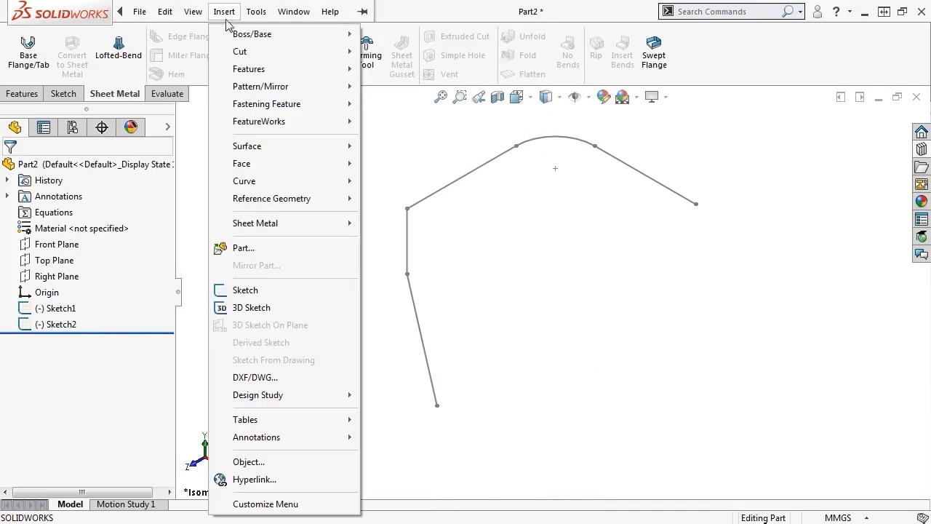
mouse_move(317, 224)
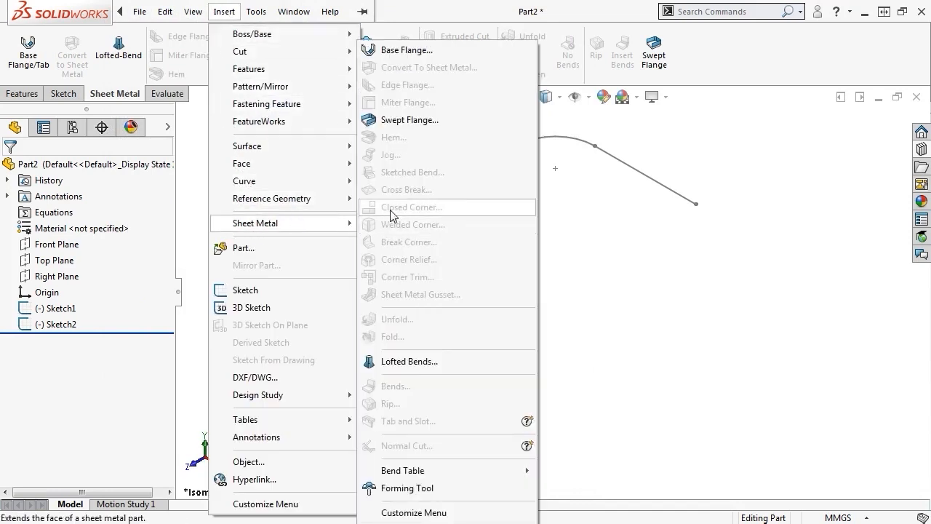
click(403, 126)
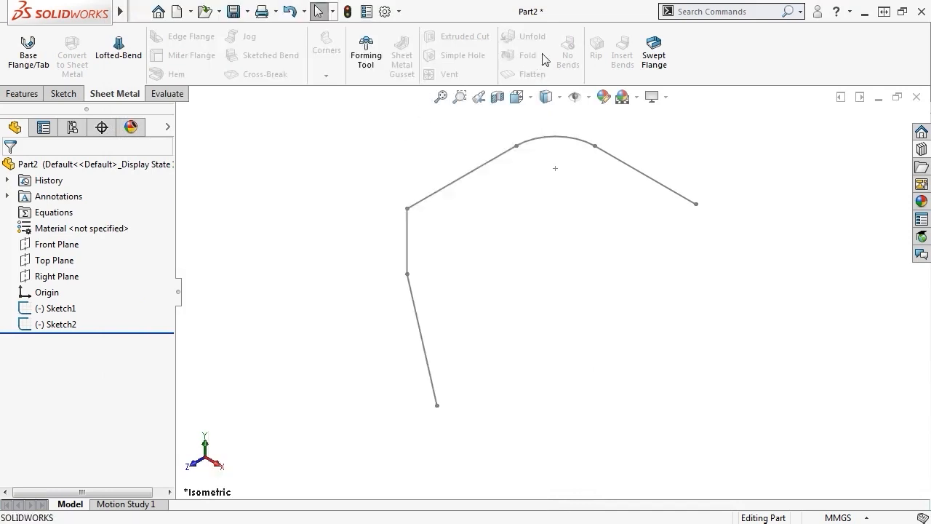
Step: Create a swept flange with the two-line Front Plane sketch as the profile and the Top Plane sketch as the path
click(683, 14)
text(swept flange)
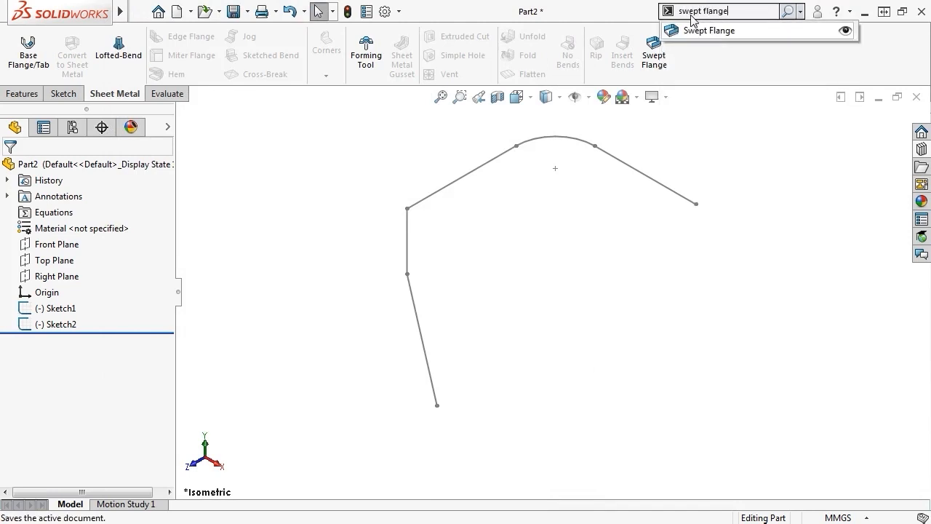
click(695, 30)
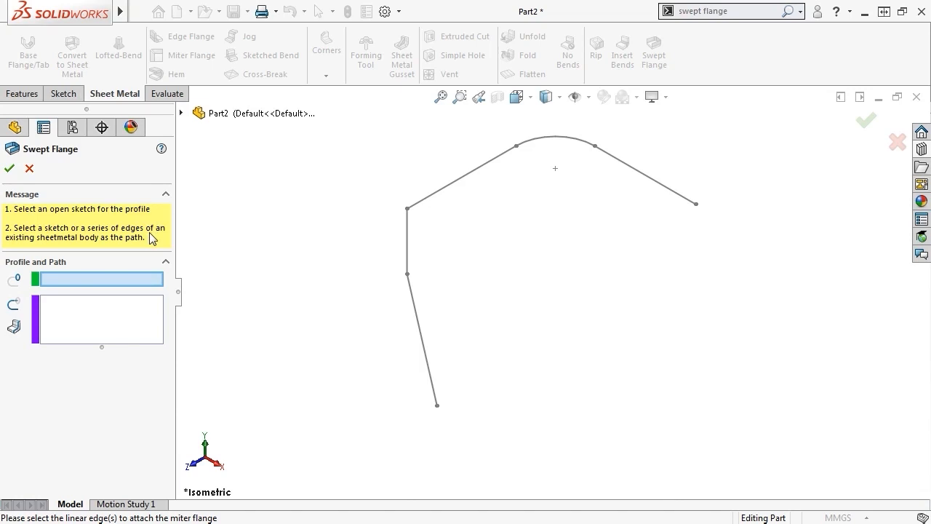
click(409, 282)
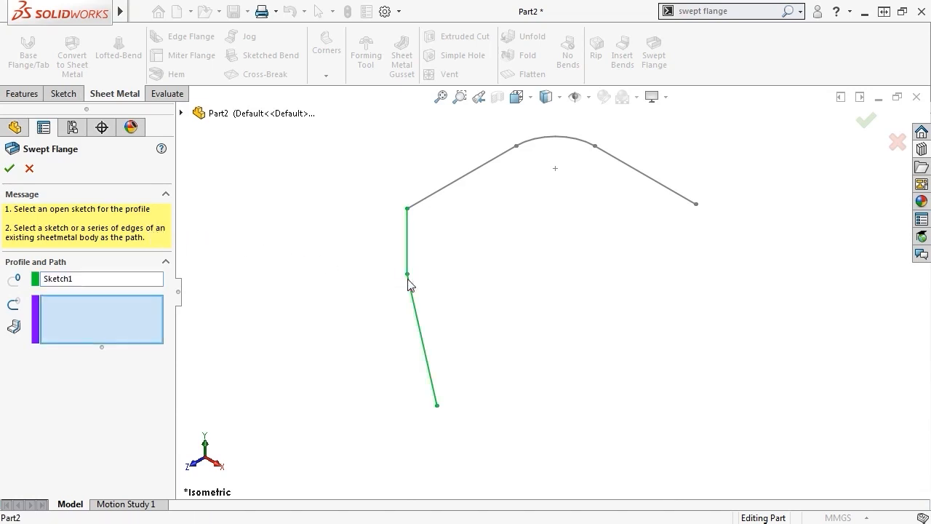
click(474, 173)
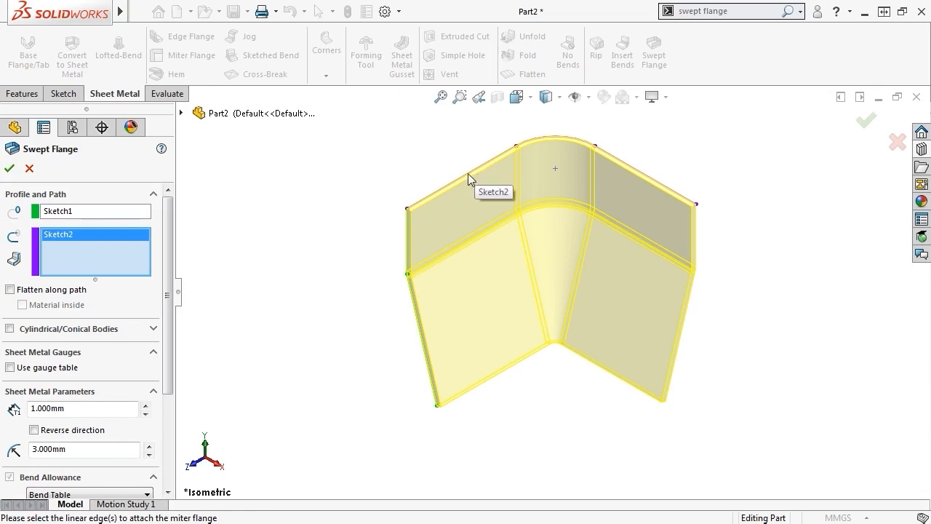
scroll(167, 231, down, 3)
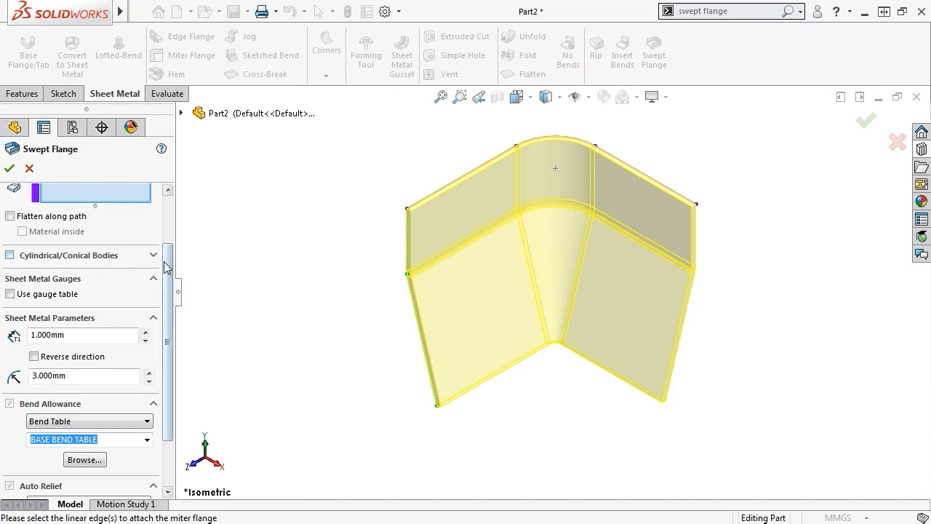
drag(164, 261, 167, 316)
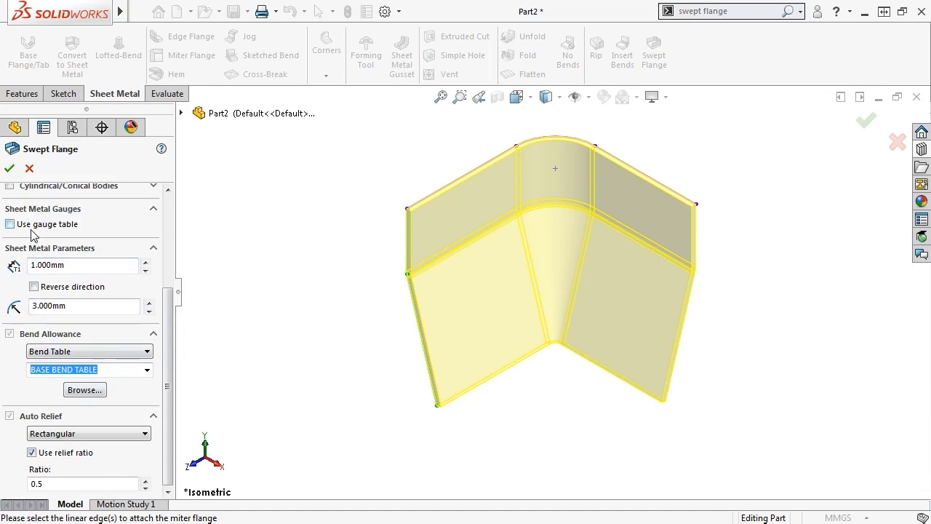
click(10, 168)
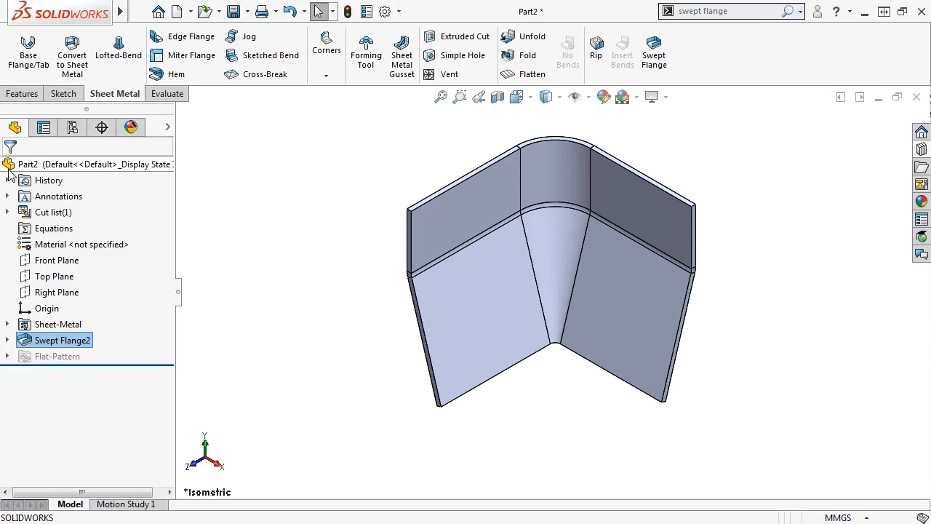
key(Escape)
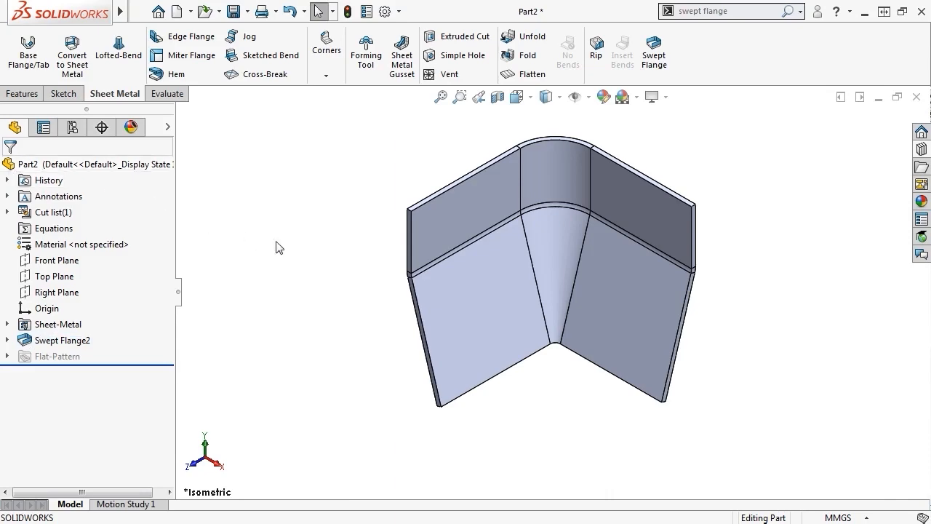
Step: Flatten the swept flange to examine its default flat pattern, and return it to the folded state
middle_drag(276, 246, 308, 191)
middle_drag(311, 329, 307, 372)
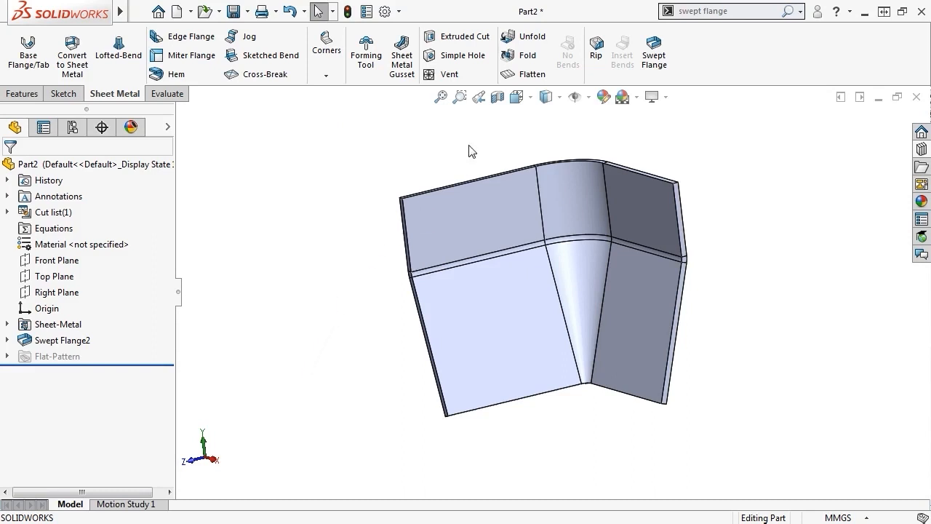
click(509, 76)
click(510, 75)
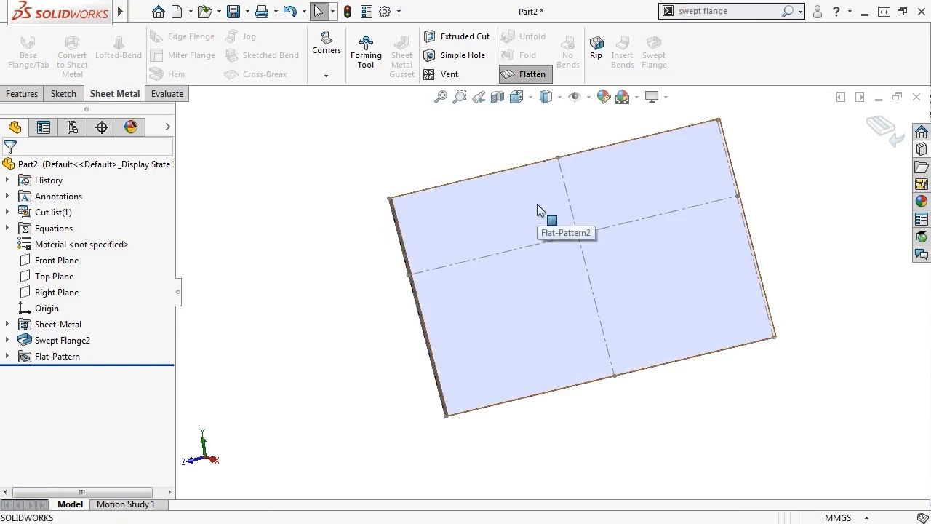
click(876, 132)
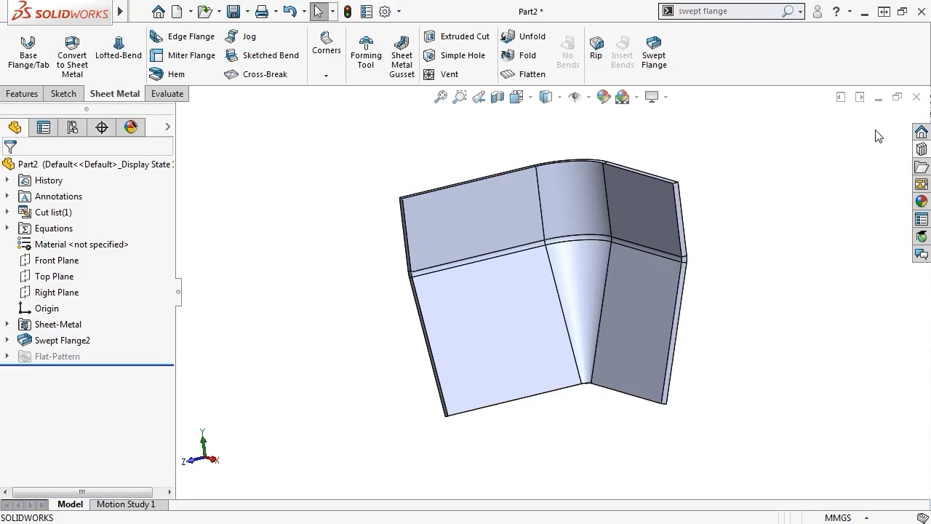
Step: Edit the swept flange to enable Flatten along path
click(73, 340)
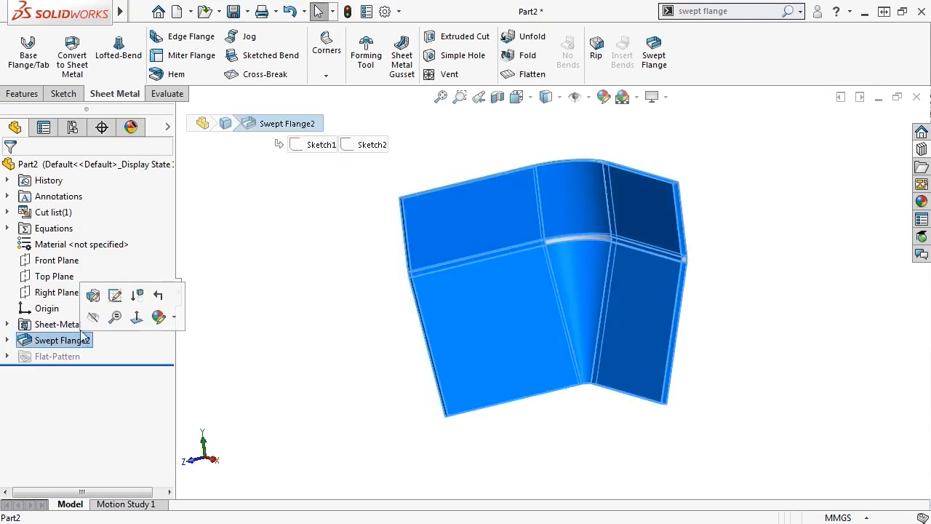
click(89, 304)
click(10, 289)
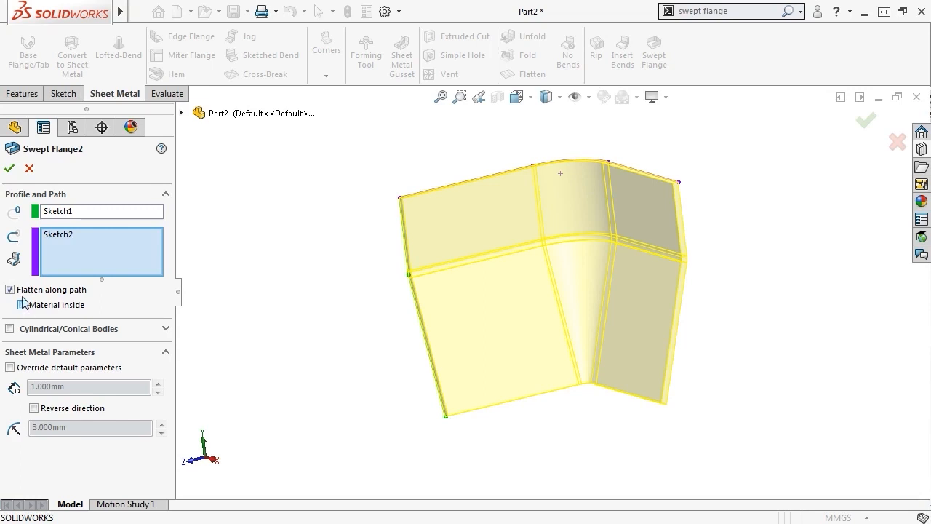
click(10, 168)
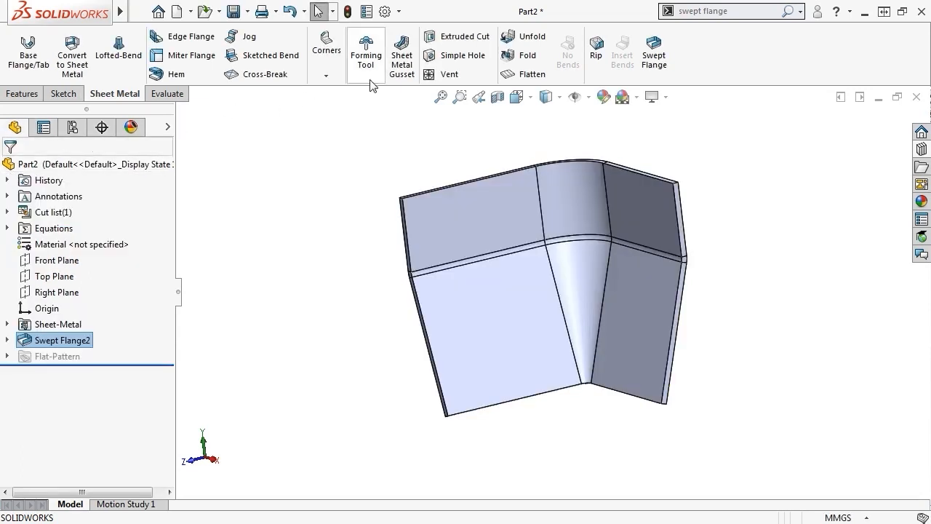
Step: Examine the flat pattern produced by flattening along the path, and fold the part back
click(521, 73)
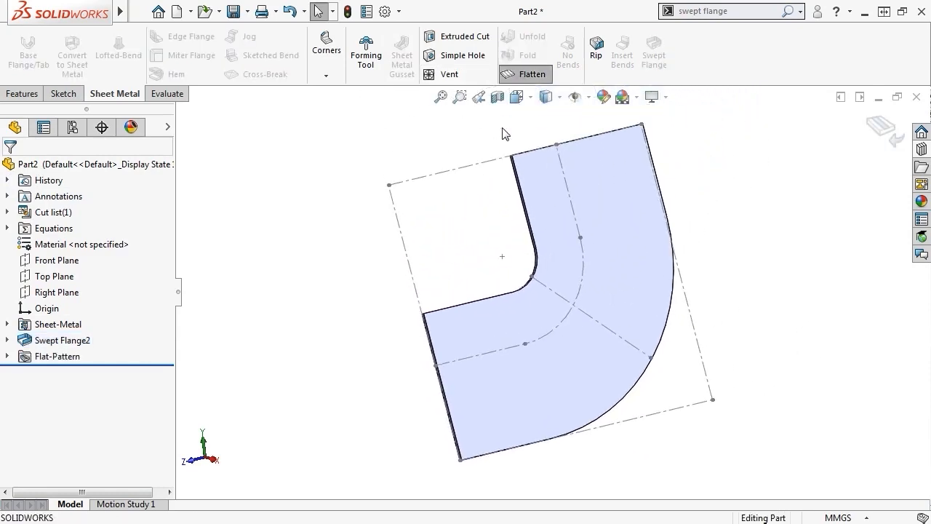
middle_drag(502, 133, 517, 116)
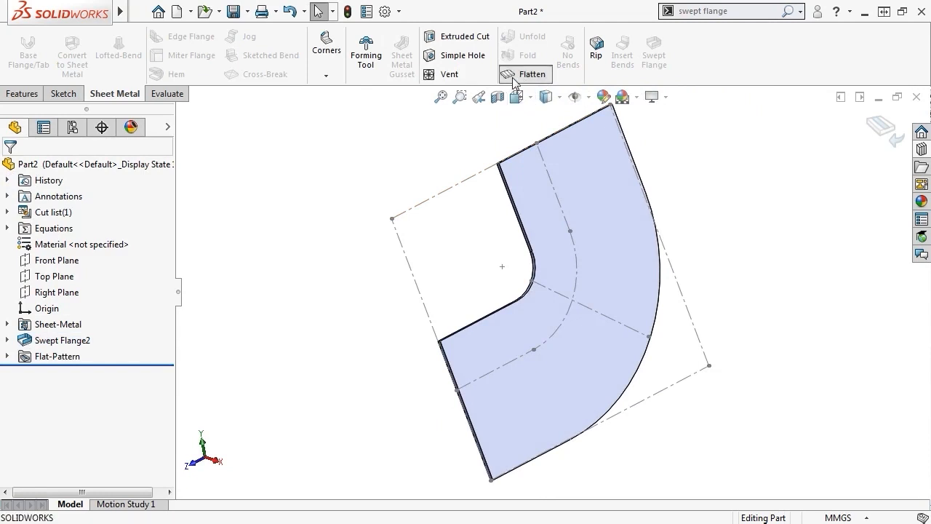
click(511, 75)
Step: Edit the swept flange to enable Cylindrical/Conical Bodies, using the profile's angled line as the cylindrical/conical edge
click(73, 340)
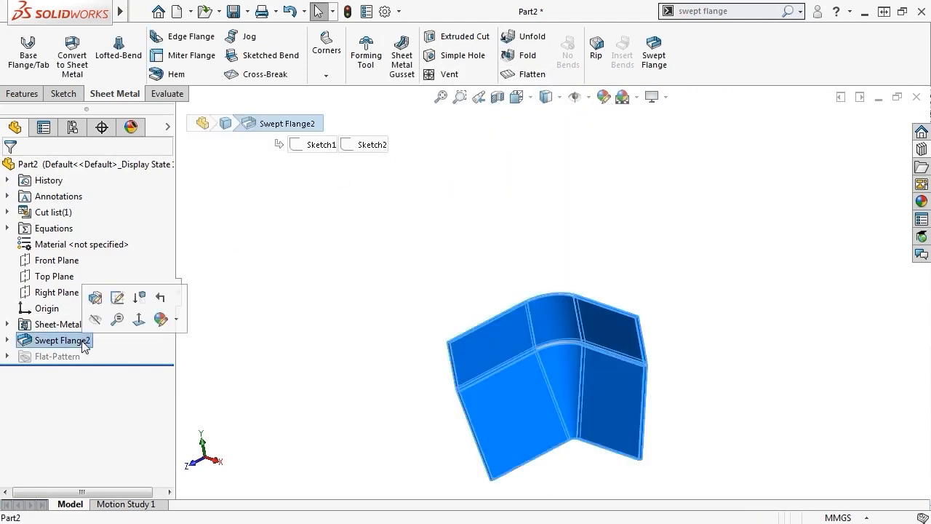
click(93, 300)
click(9, 329)
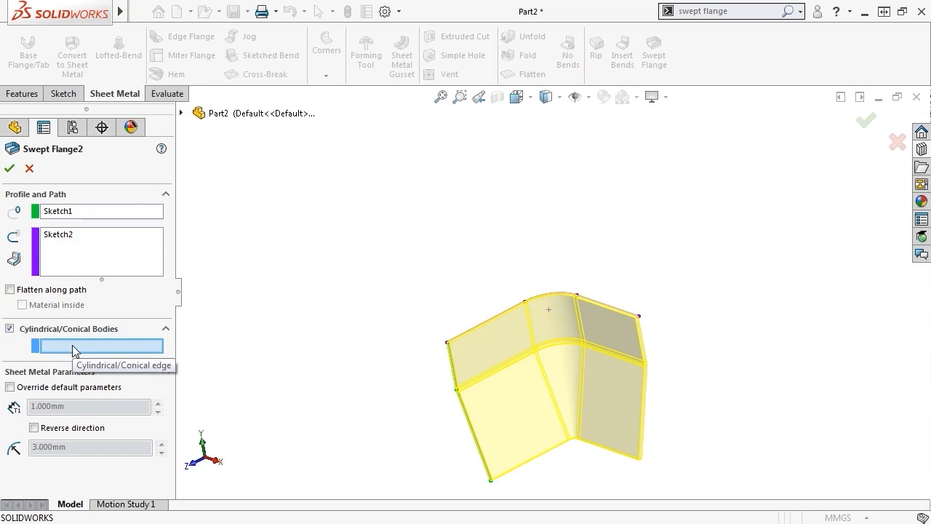
scroll(451, 429, down, 5)
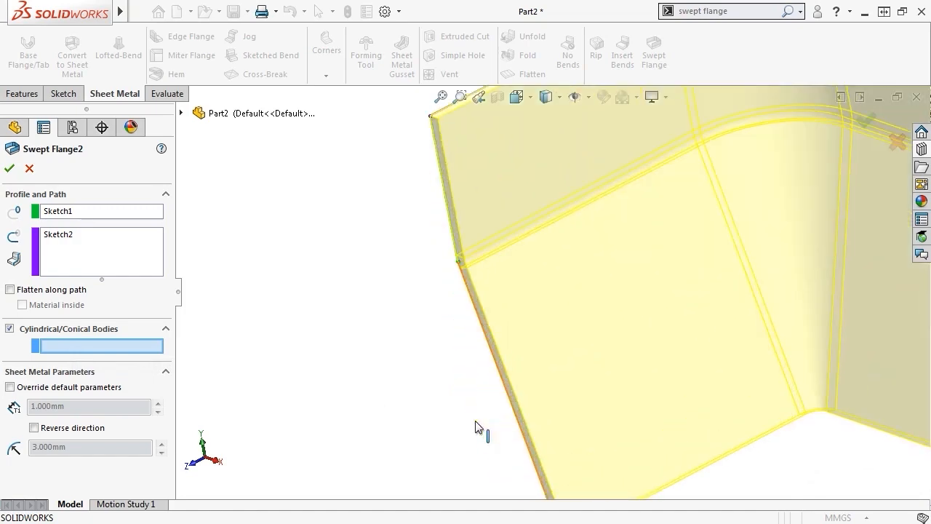
click(512, 410)
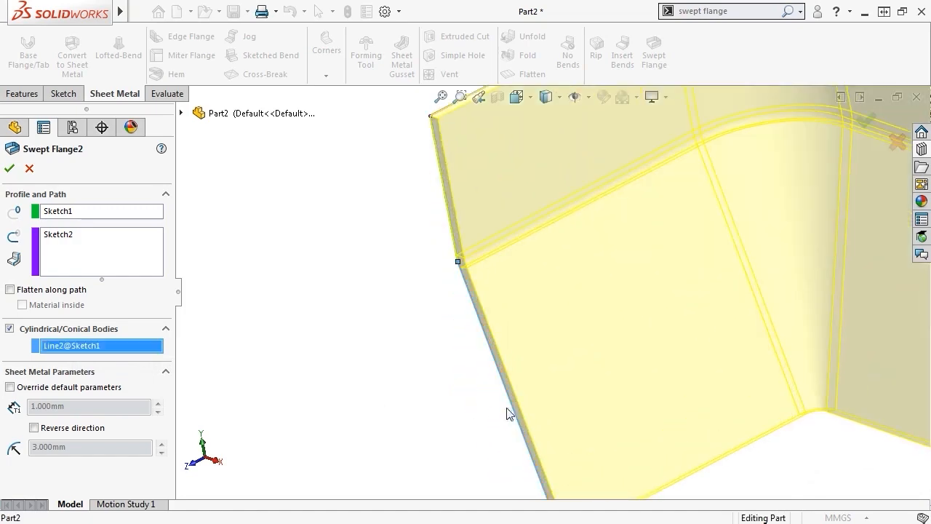
click(9, 168)
Step: Examine the flat pattern produced by the Cylindrical/Conical Bodies option, and fold the part back
click(524, 74)
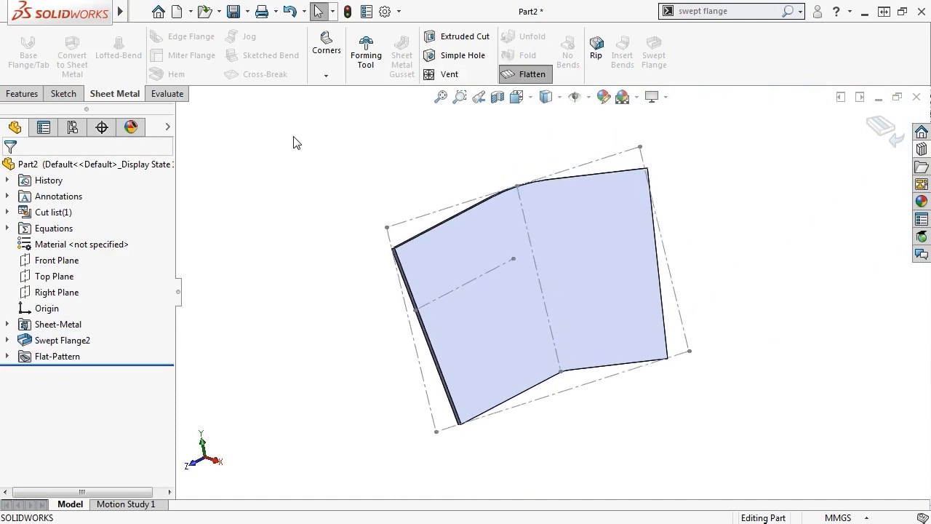
mouse_move(293, 142)
middle_down()
mouse_move(384, 141)
mouse_move(283, 148)
middle_up()
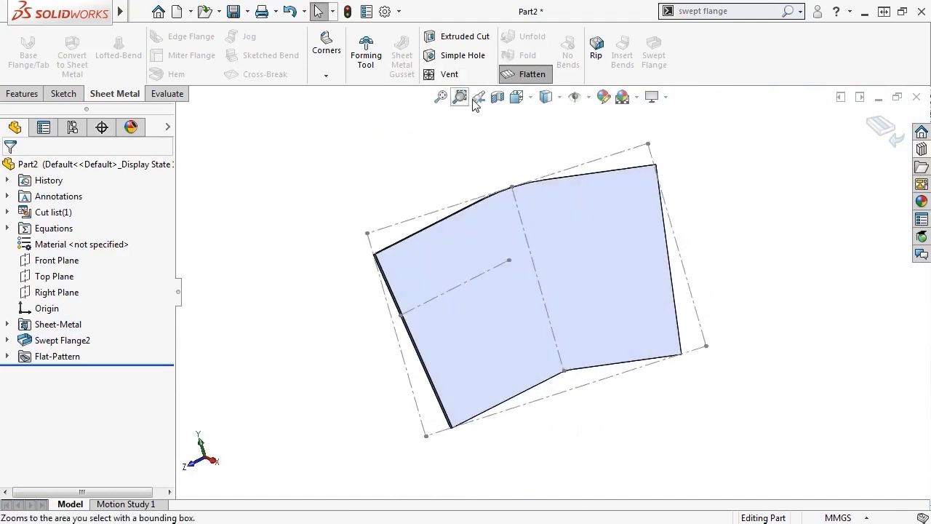
click(515, 74)
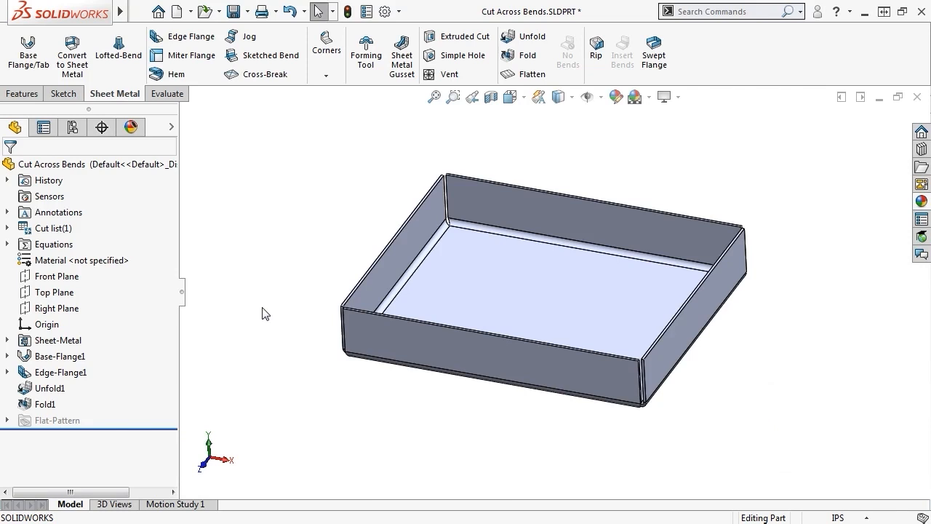
Step: Flatten the Cut Across Bends part and sketch a circle of about 1.3 in radius on its upper face, crossing the rear bend line
click(518, 79)
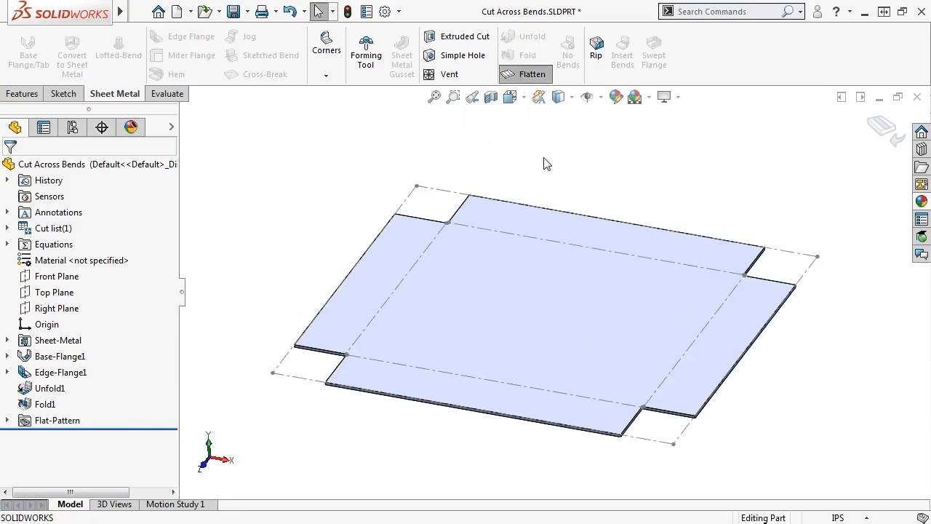
click(487, 314)
click(550, 271)
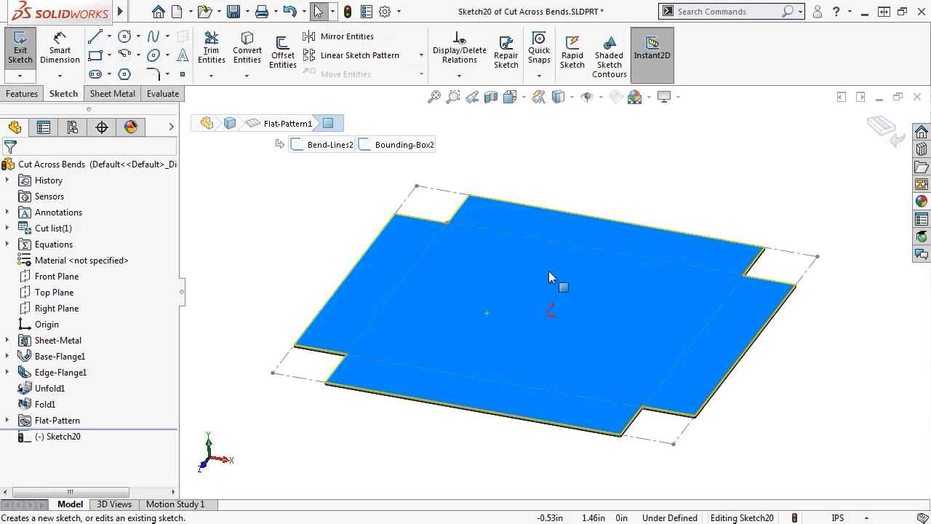
key(s)
click(563, 341)
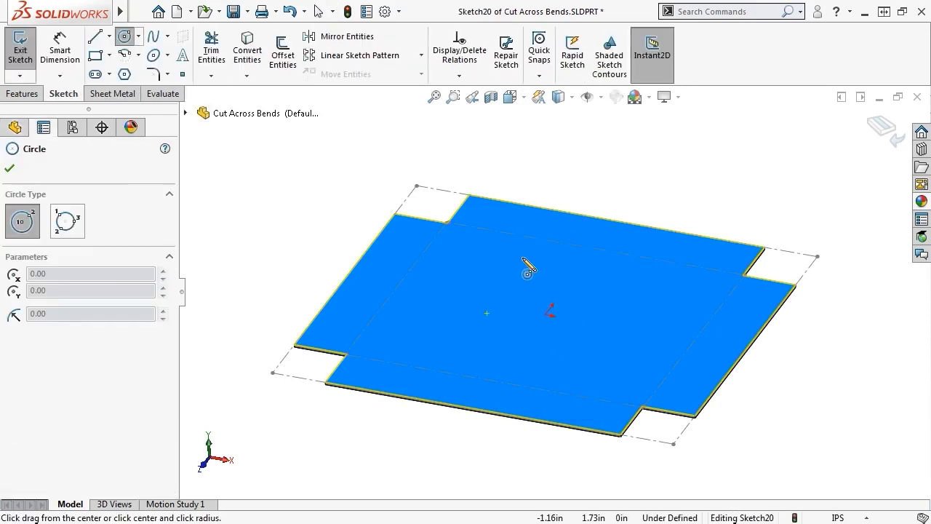
click(523, 256)
click(552, 231)
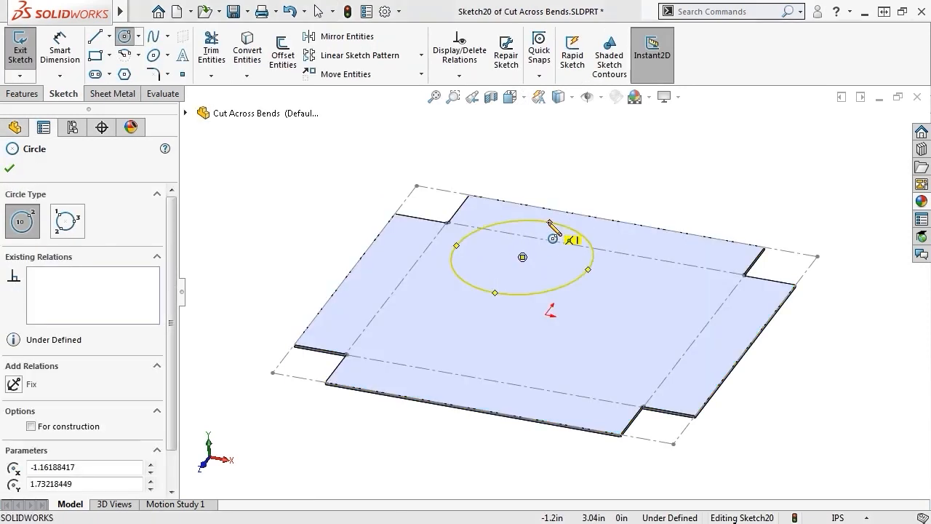
Step: Extrude-cut the sketched circle Through All in the flattened part
click(10, 168)
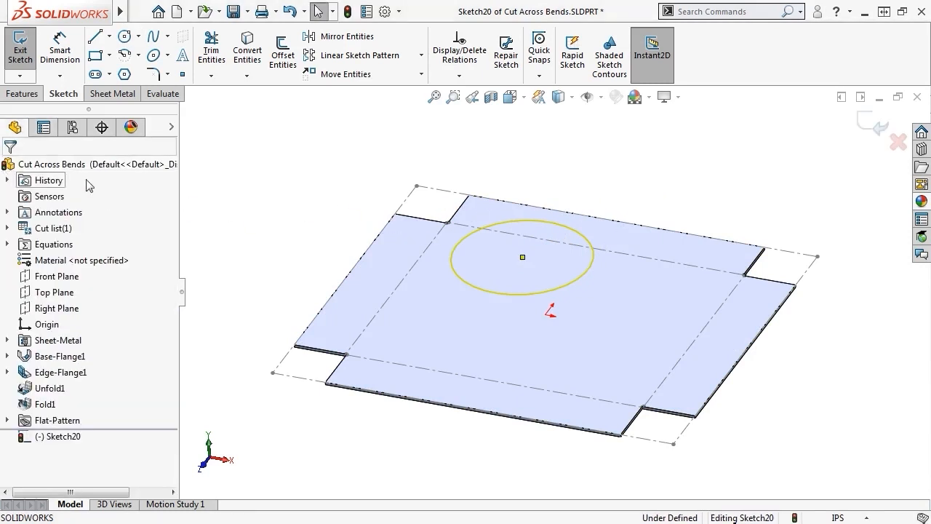
click(873, 125)
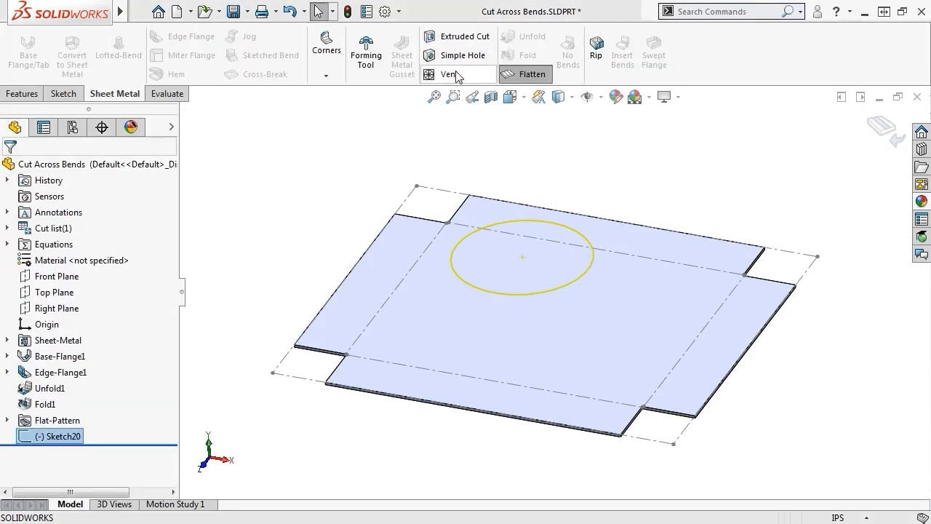
click(453, 36)
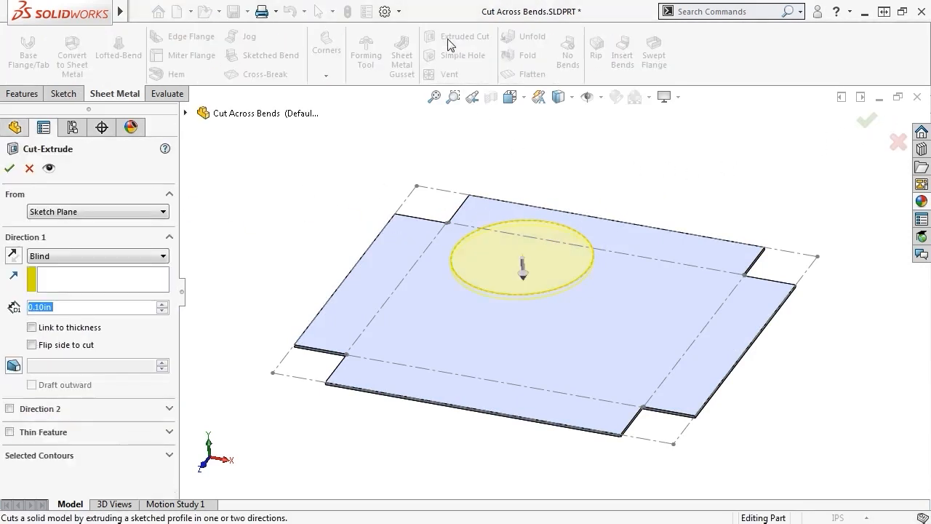
click(162, 256)
click(143, 278)
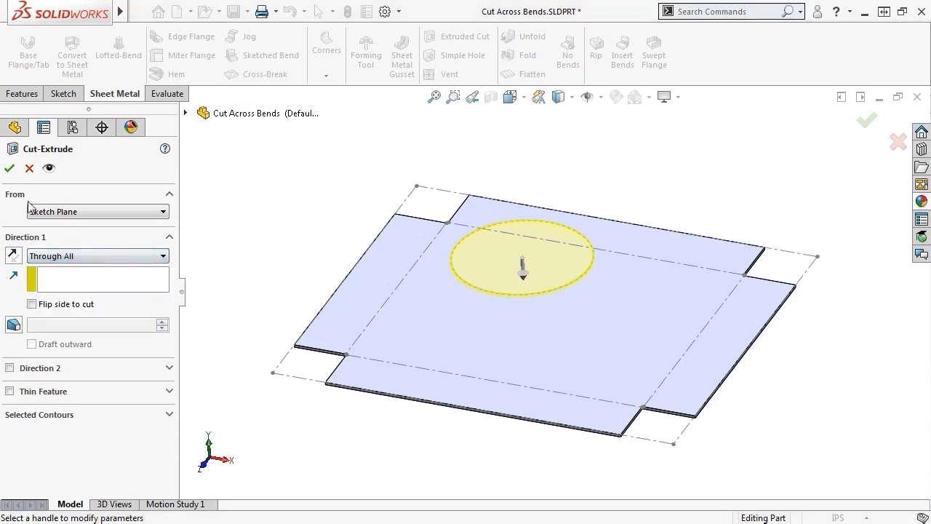
click(9, 168)
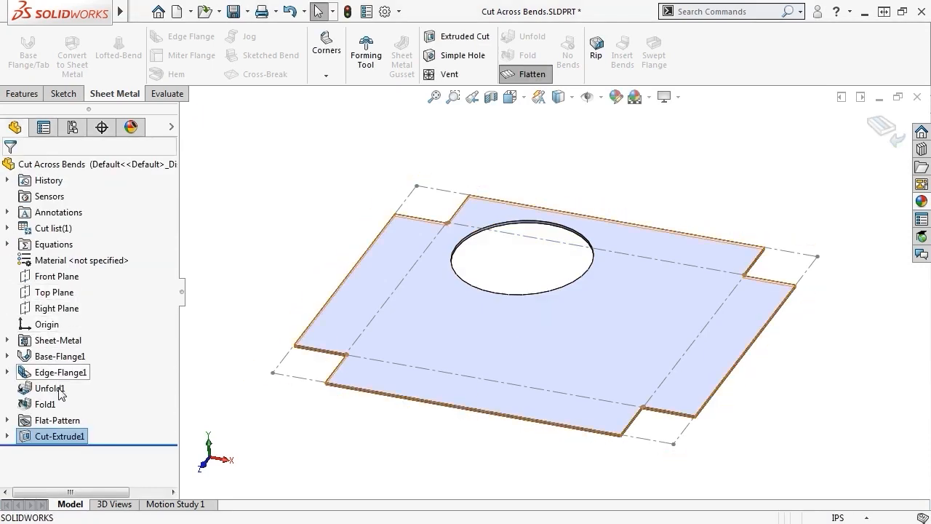
Step: Fold the part back and examine how the circular cut depends on the flat pattern in the feature tree
mouse_move(61, 442)
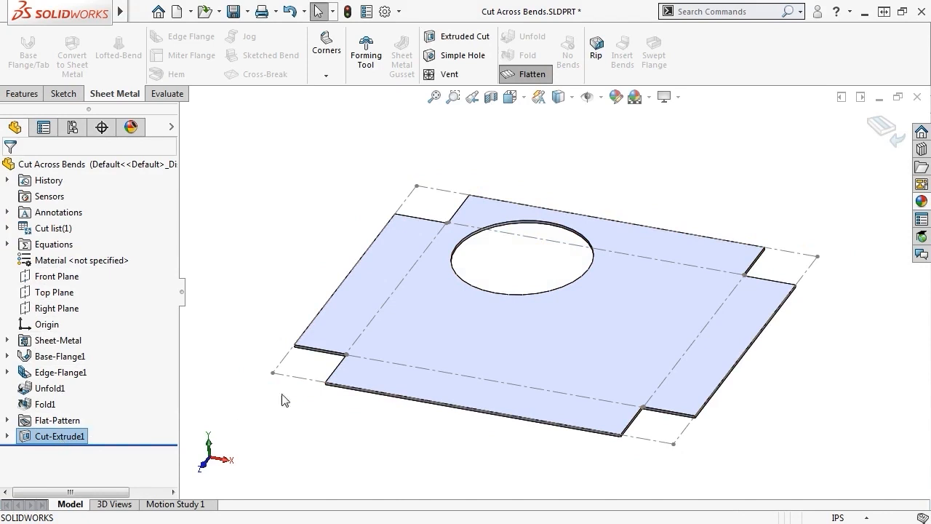
click(532, 75)
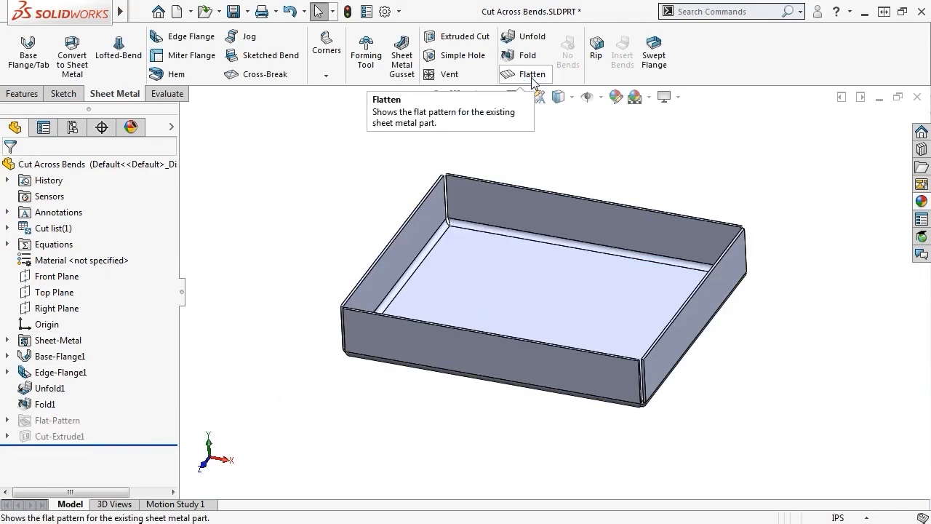
mouse_move(62, 442)
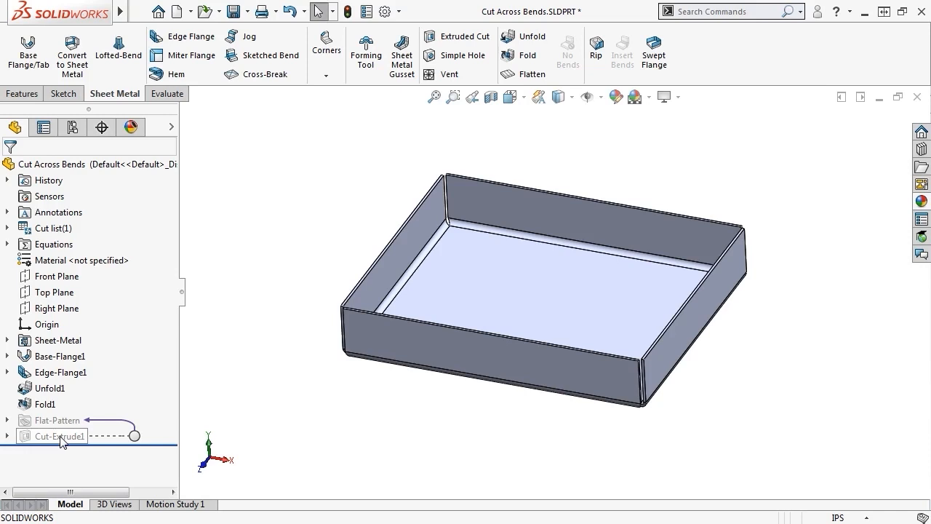
Step: Unfold only the rear flange's bend, keeping the tray's inner bottom face fixed
click(526, 38)
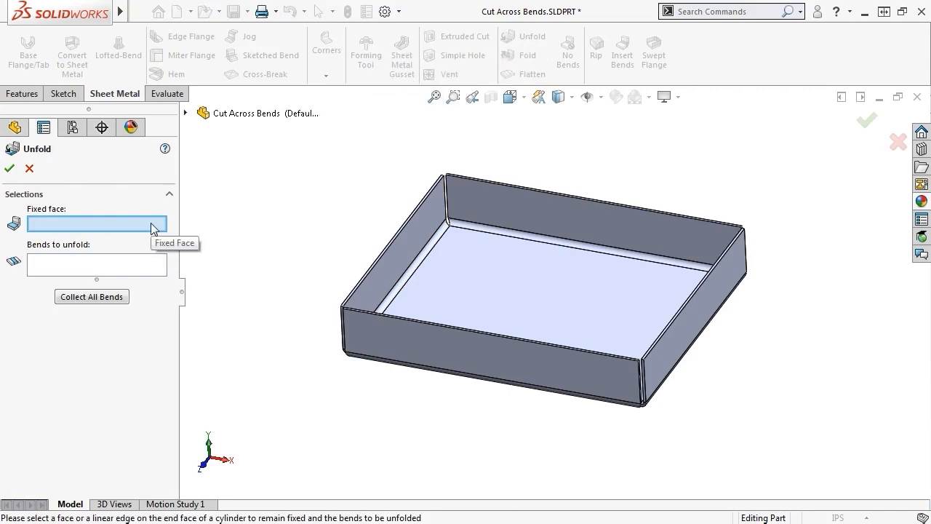
click(446, 289)
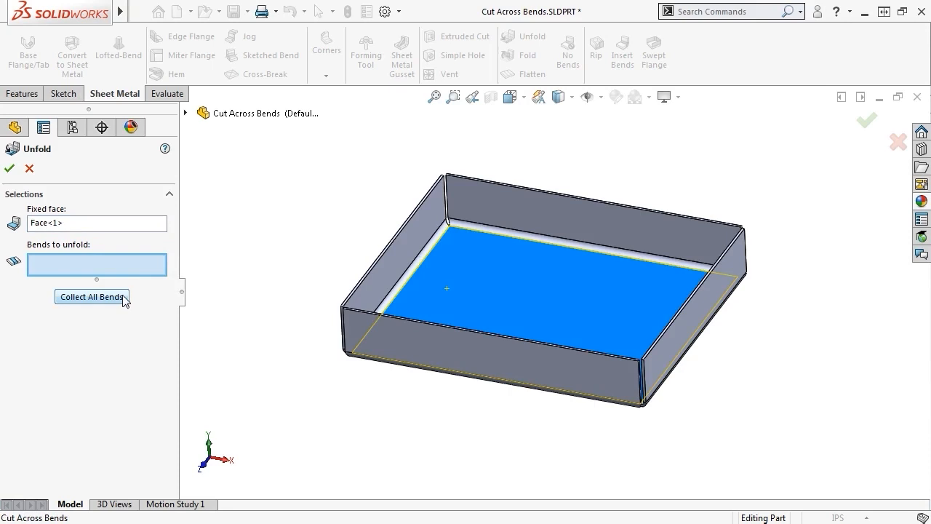
click(521, 235)
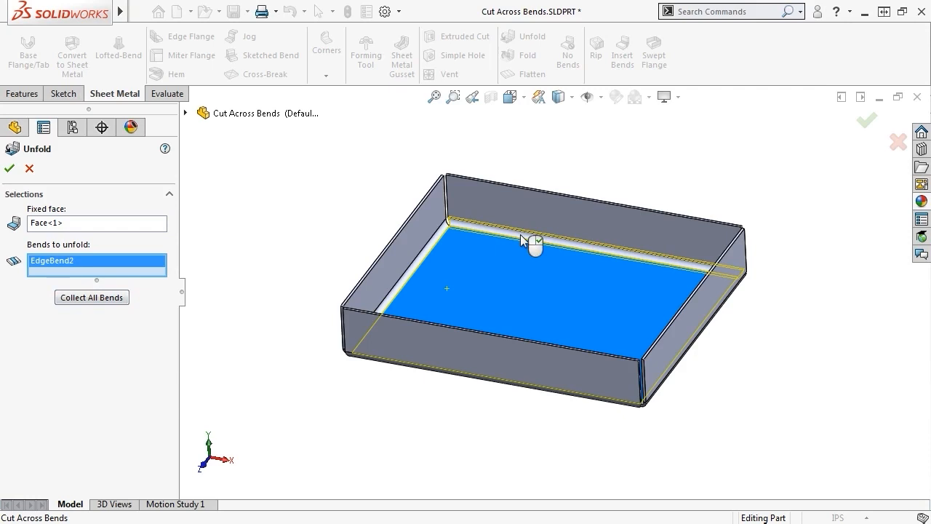
click(867, 120)
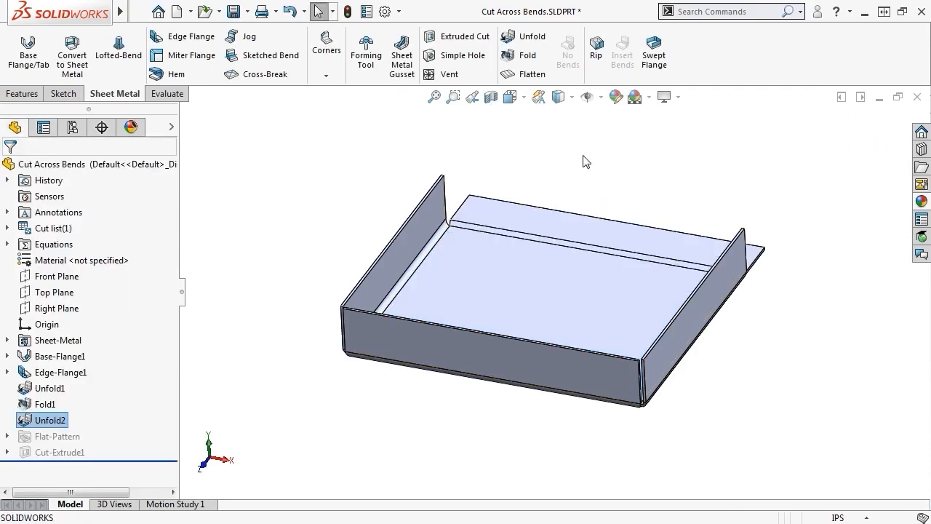
Step: Cut a circle of about 1.06 in radius across the unfolded rear bend, sketched on the inner bottom face and linked to the sheet thickness
click(458, 38)
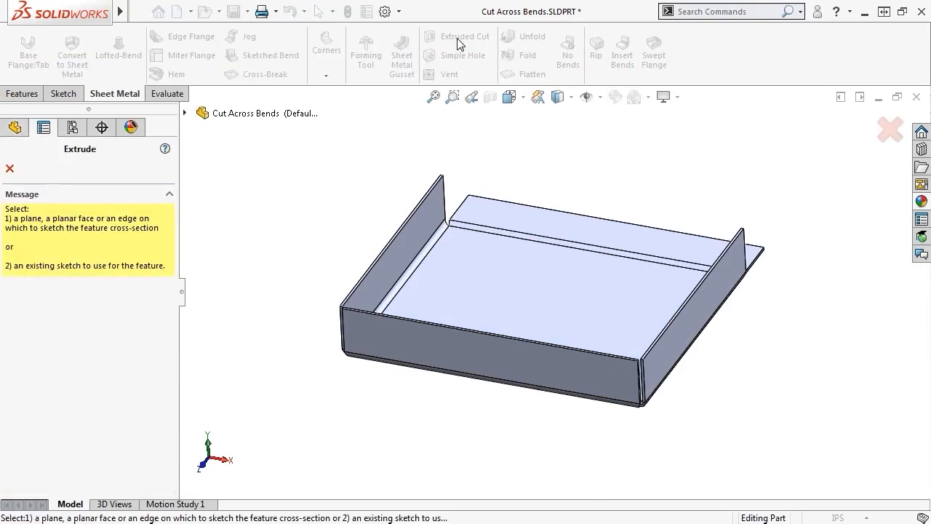
click(533, 267)
key(s)
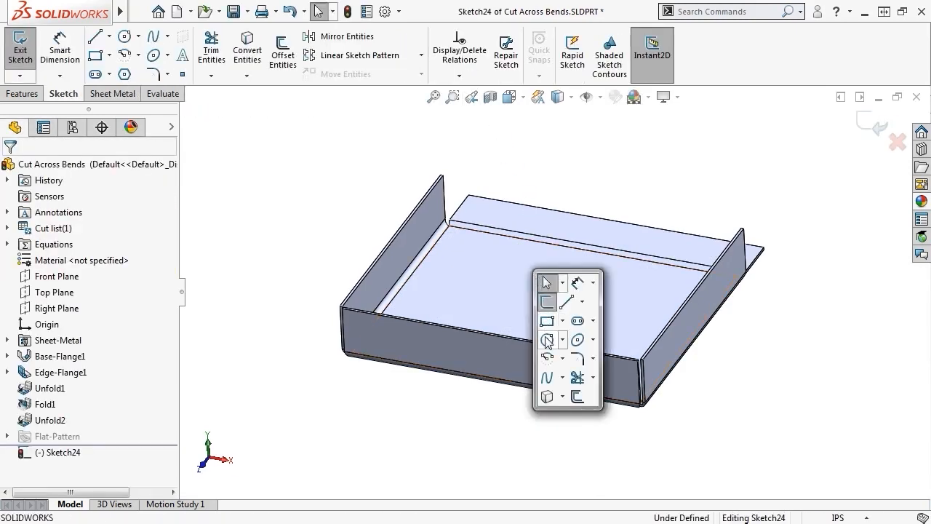
click(547, 339)
click(516, 249)
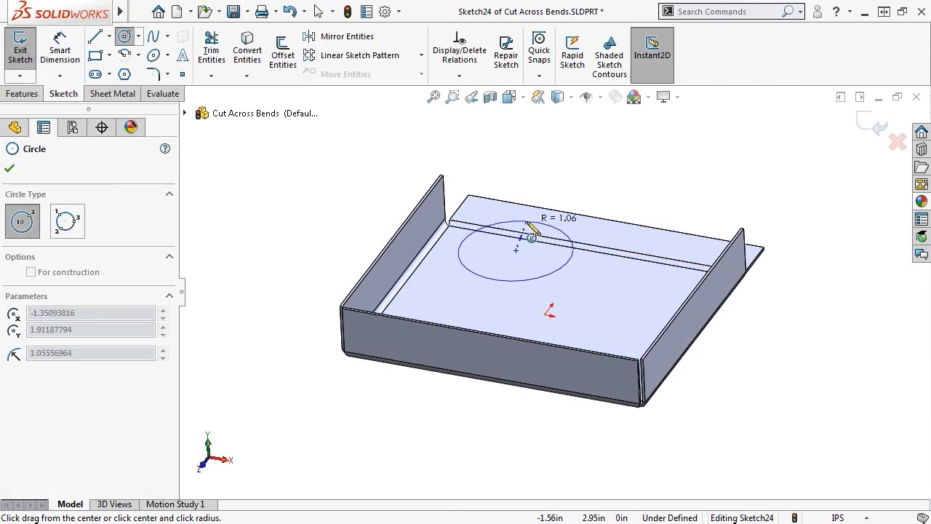
click(532, 223)
key(Escape)
click(866, 126)
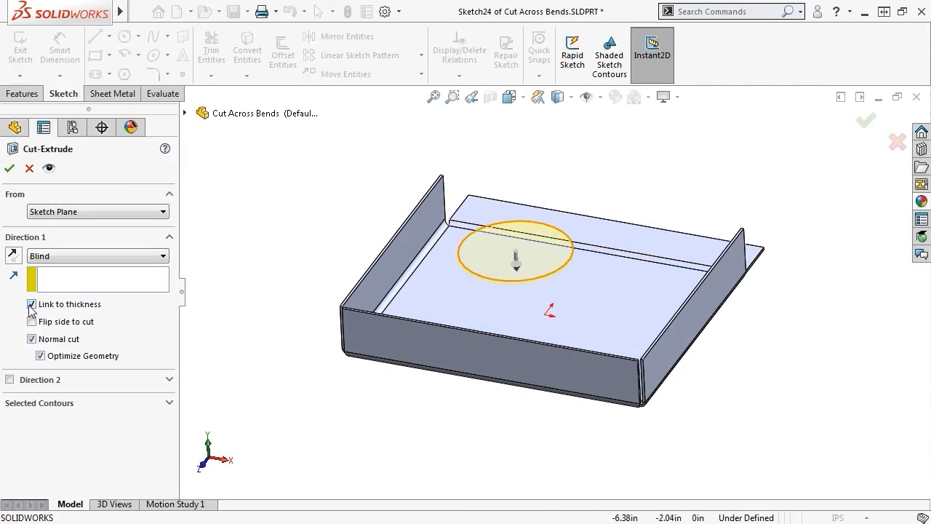
click(9, 168)
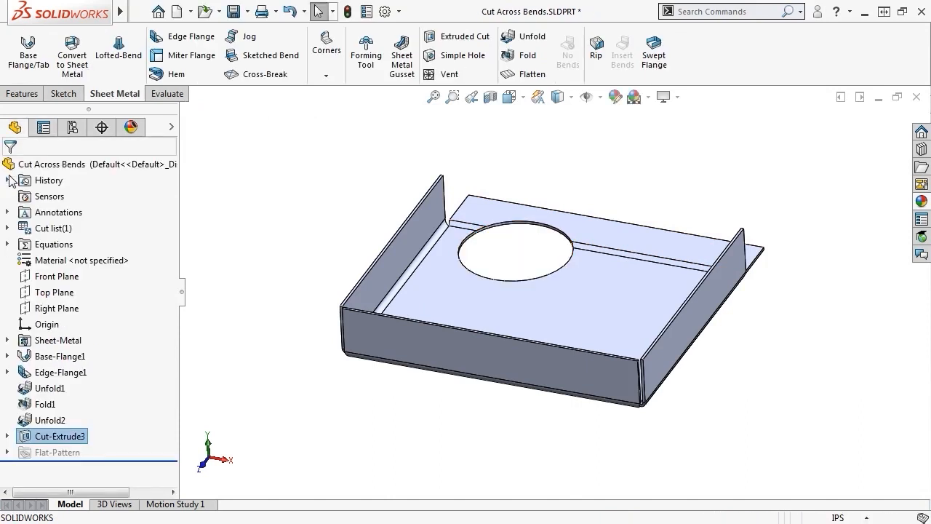
Step: Fold the rear flange's bend back up, keeping the inner bottom face fixed
click(527, 57)
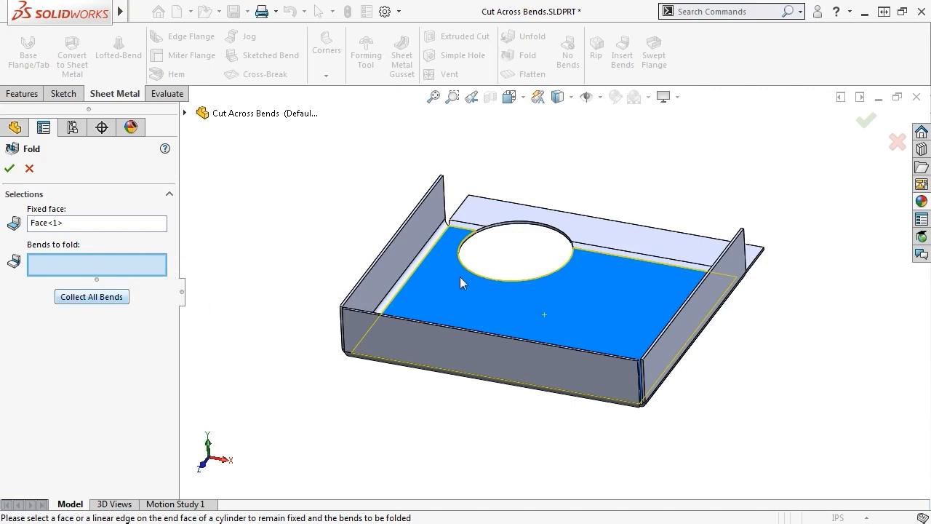
click(587, 249)
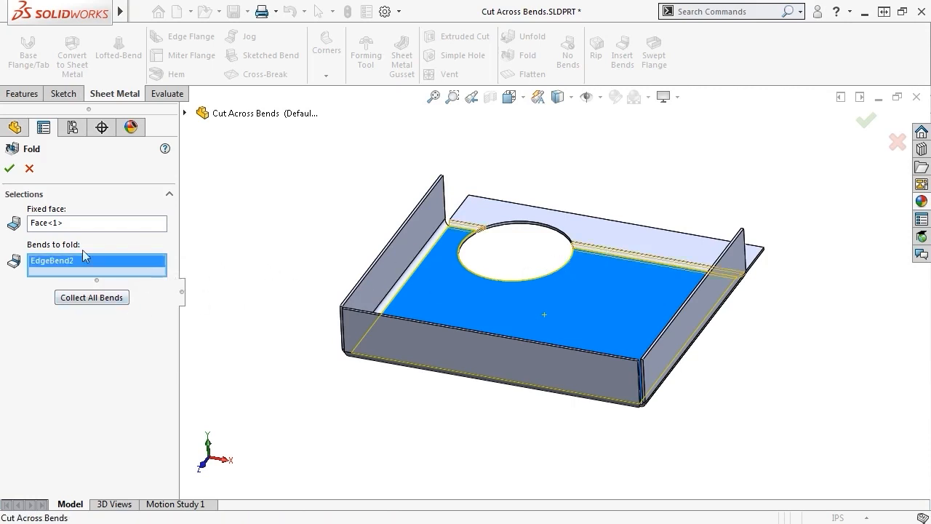
click(10, 168)
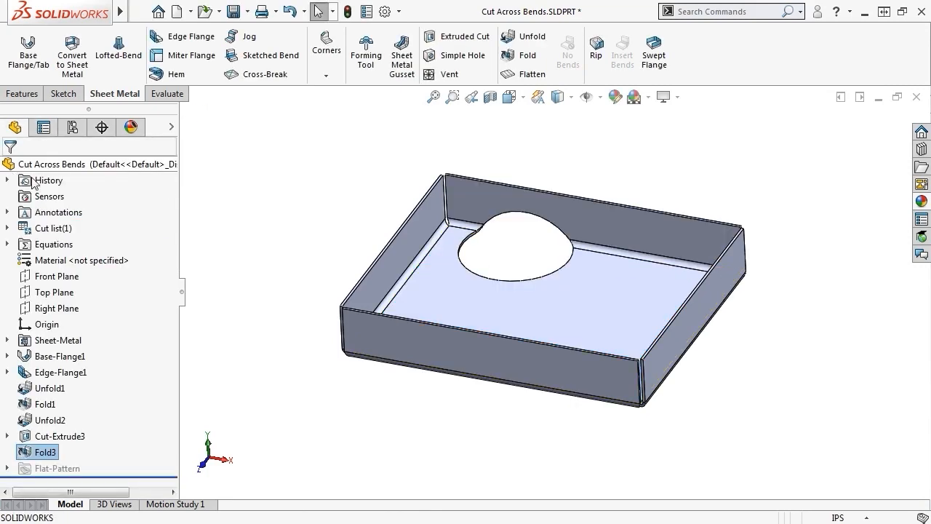
middle_drag(650, 376, 711, 421)
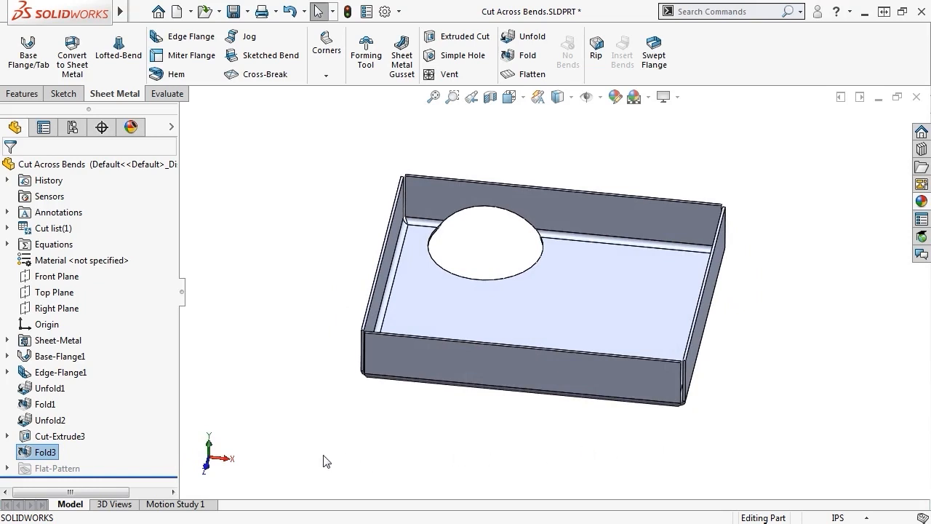